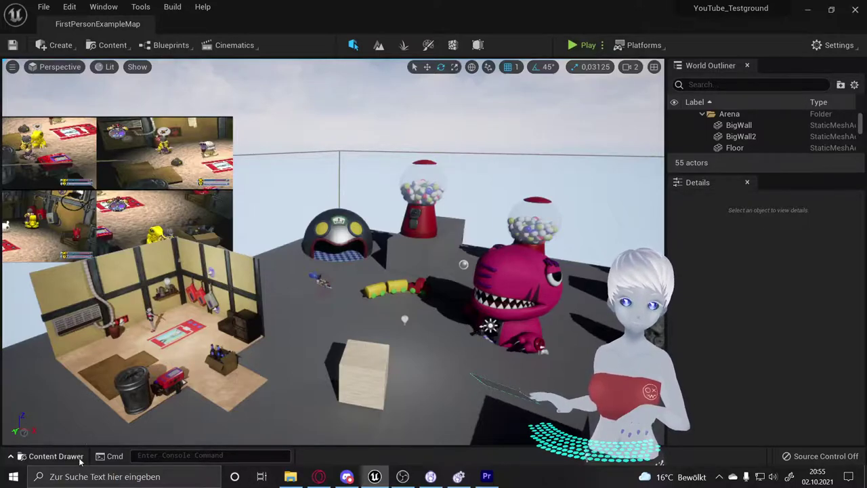
Open the Content Drawer showing the FirstPersonBP Maps folder
{"action": "left_click", "coordinate": [55, 456]}
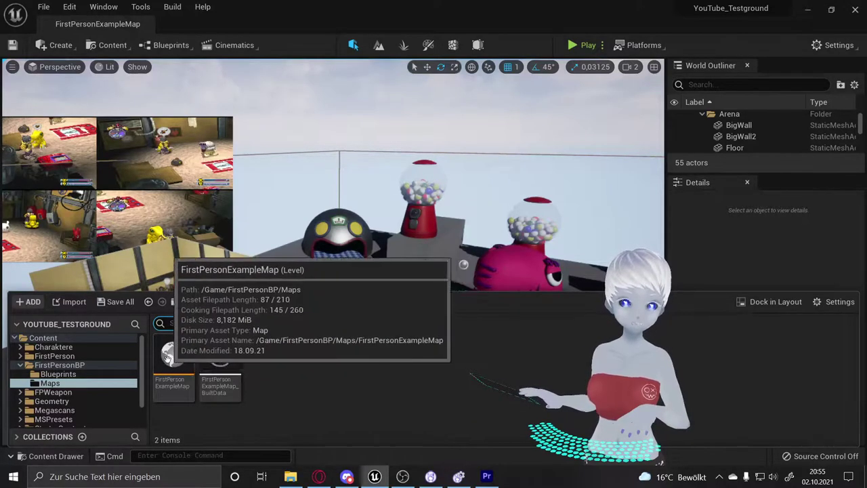
{"action": "right_click_drag", "start_coordinate": [342, 282], "coordinate": [380, 258]}
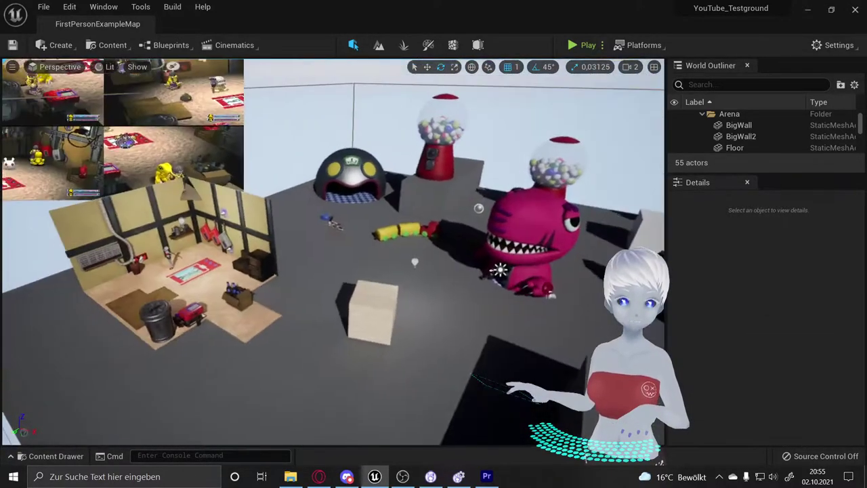
{"action": "left_click", "coordinate": [56, 455]}
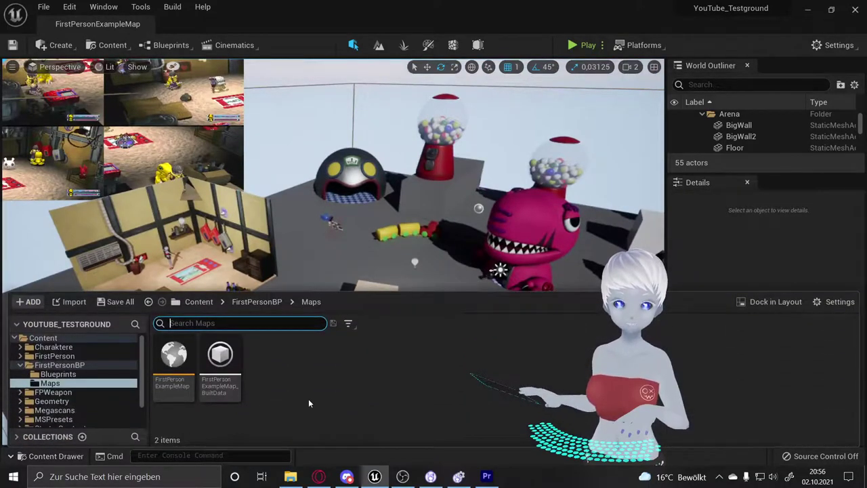
Create a new level asset named Landscape in the Maps folder and save it
{"action": "right_click", "coordinate": [318, 376]}
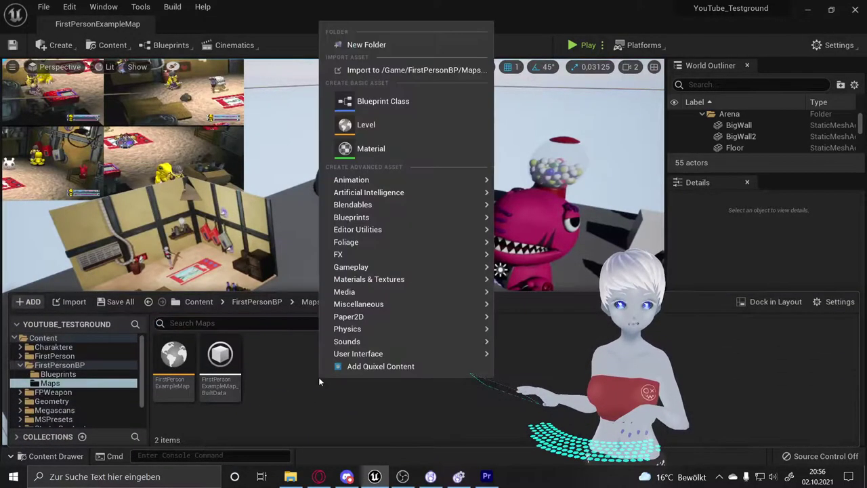
{"action": "left_click", "coordinate": [369, 126]}
{"action": "type", "text": "andscape"}
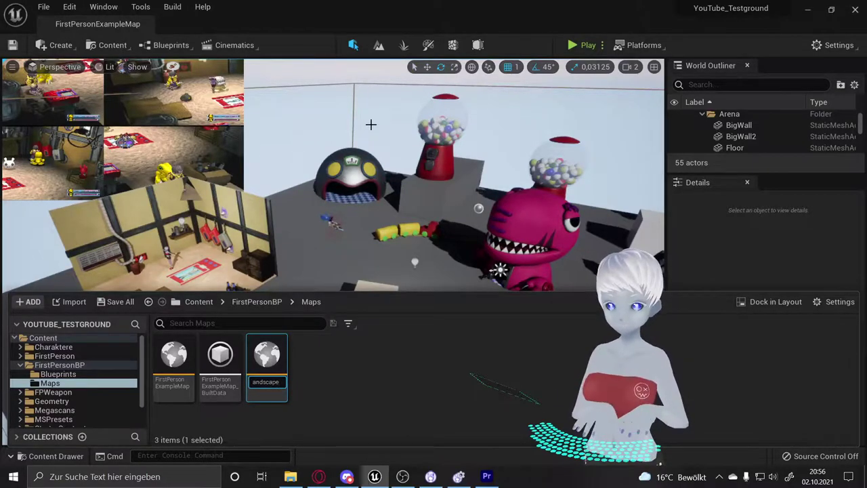
{"action": "key", "text": "Return"}
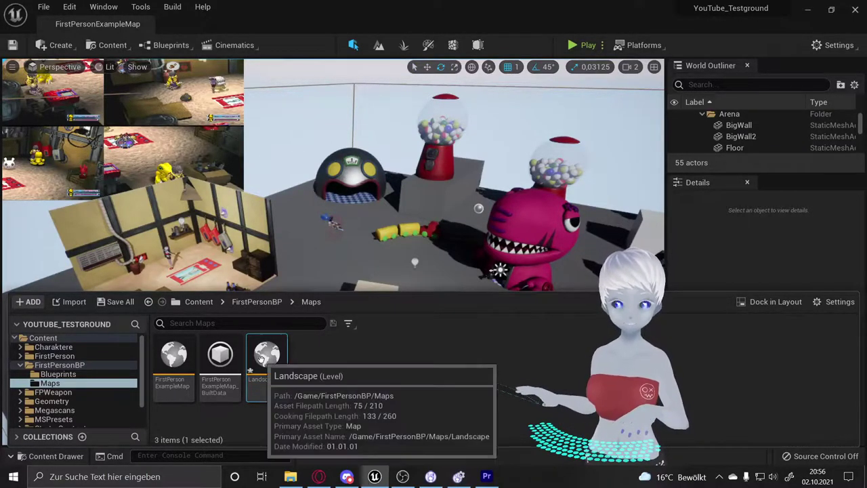
{"action": "right_click", "coordinate": [257, 366]}
{"action": "left_click", "coordinate": [322, 160]}
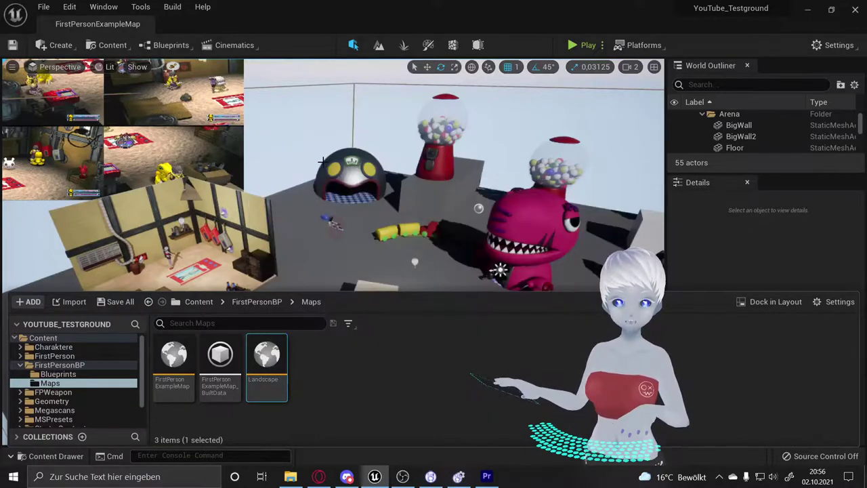
Open the Landscape level and close the Content Drawer to see its empty scene
{"action": "double_click", "coordinate": [276, 346]}
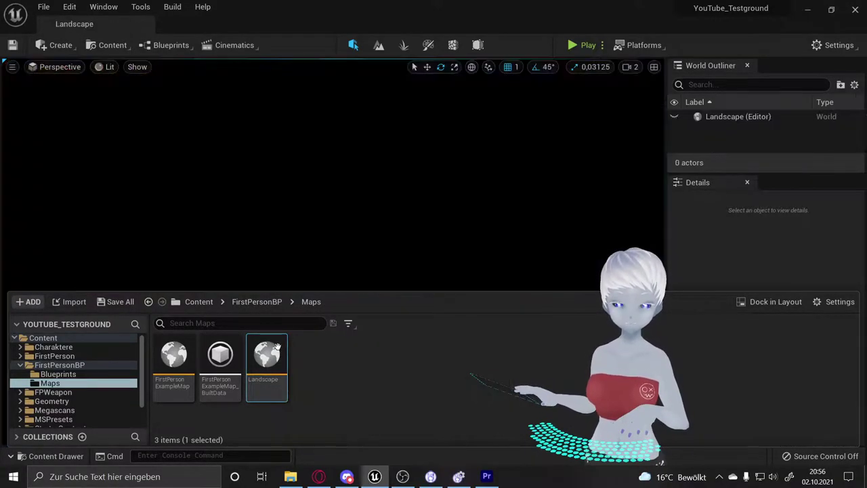
{"action": "left_click", "coordinate": [328, 261]}
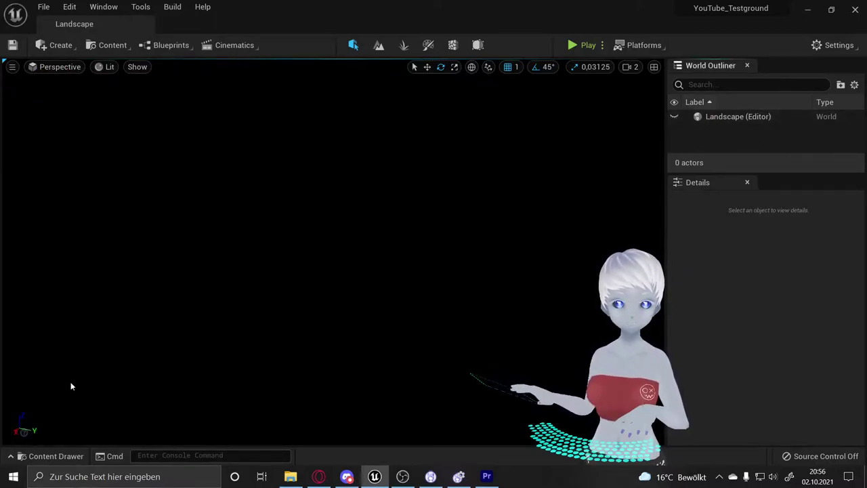
Place a Directional Light in the level from Create > Lights
{"action": "left_click", "coordinate": [59, 45]}
{"action": "mouse_move", "coordinate": [108, 80]}
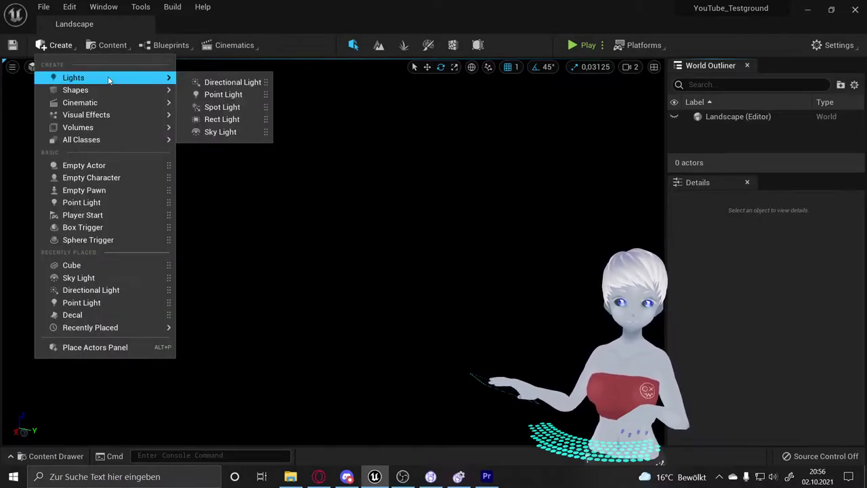
{"action": "left_click", "coordinate": [229, 82]}
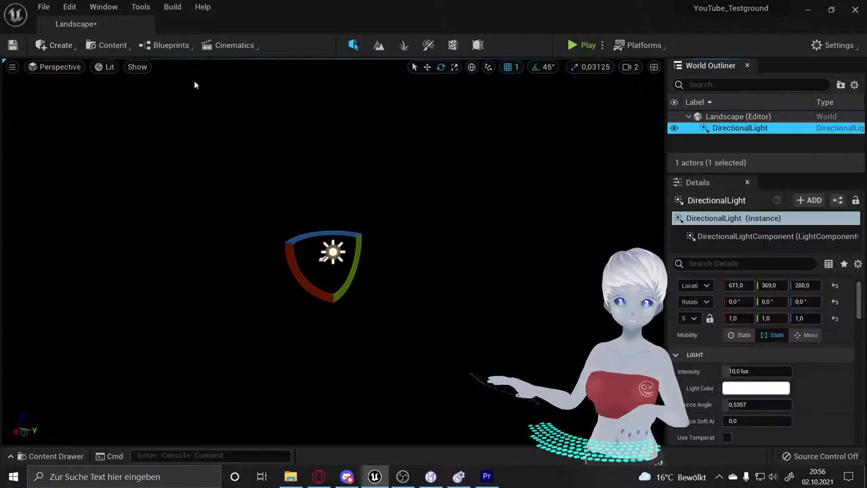
Place a Sky Light from Create > Lights and select it in the viewport
{"action": "left_click", "coordinate": [45, 50]}
{"action": "mouse_move", "coordinate": [116, 77]}
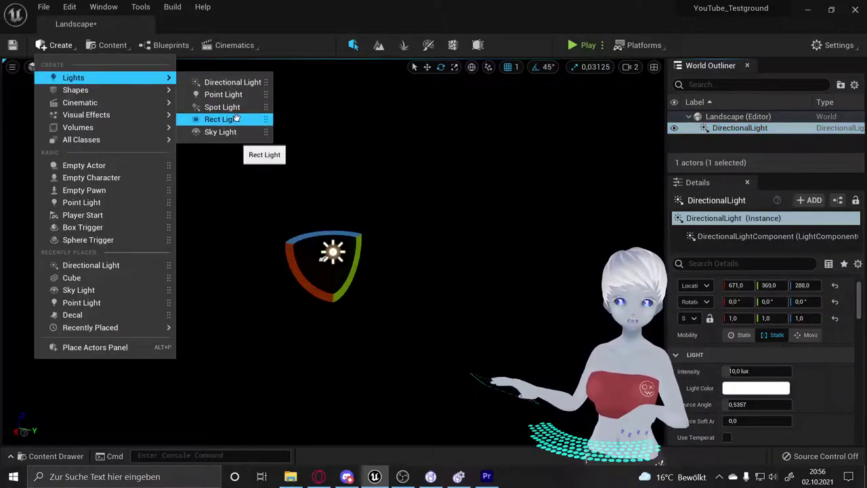
{"action": "left_click", "coordinate": [222, 132]}
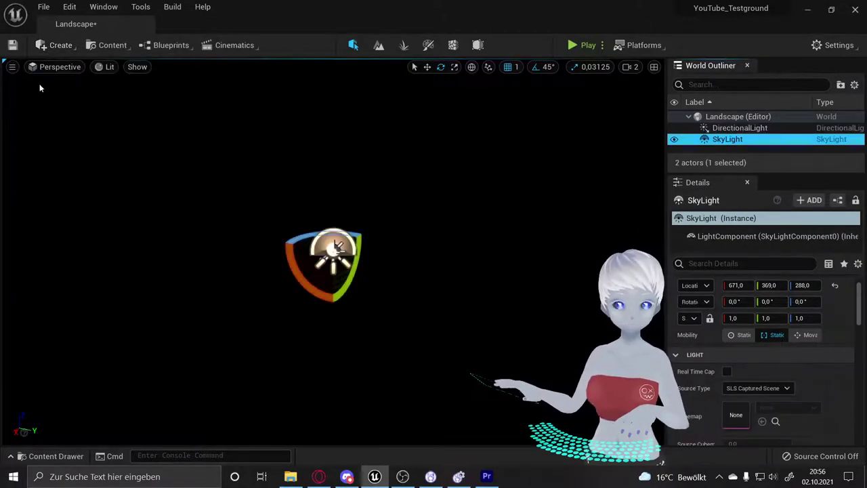
{"action": "left_click", "coordinate": [318, 250]}
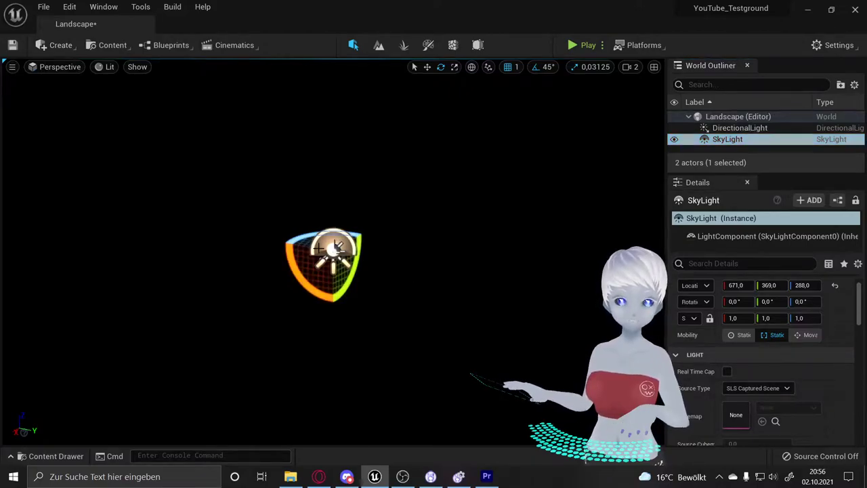
Move the sky light aside along Y and rotate the directional light to -45 degrees
{"action": "key", "text": "w"}
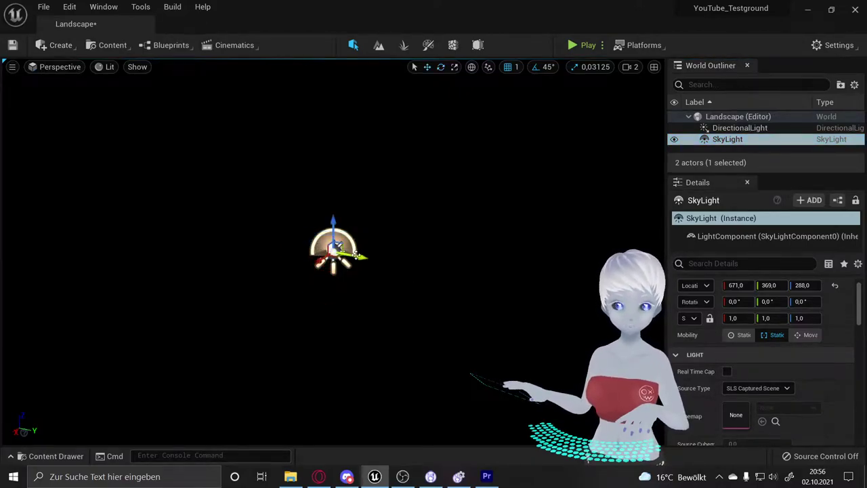
{"action": "left_click_drag", "start_coordinate": [355, 254], "coordinate": [421, 266]}
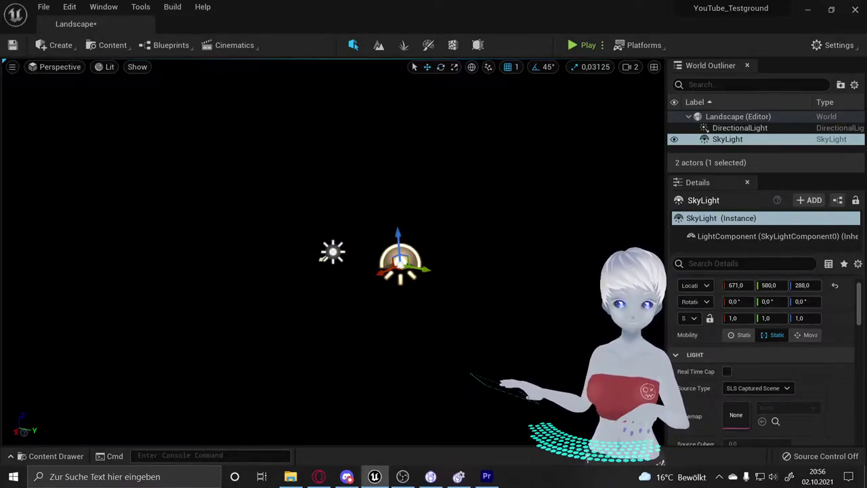
{"action": "left_click", "coordinate": [332, 252]}
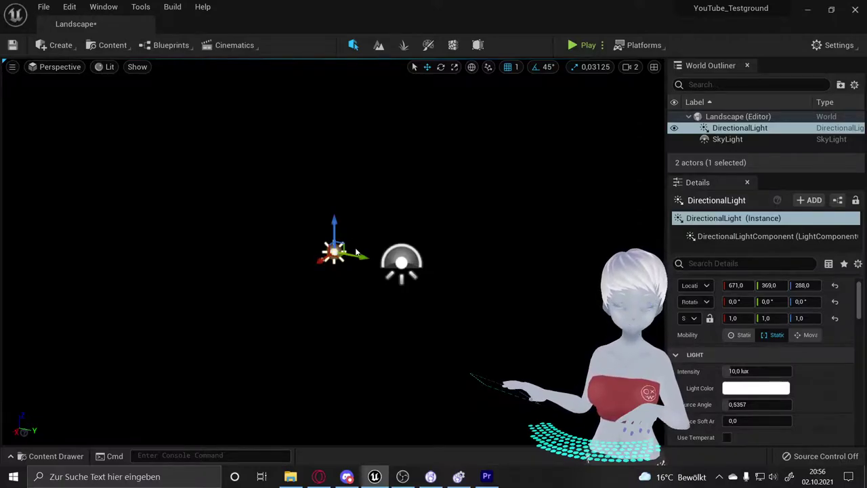
{"action": "key", "text": "e"}
{"action": "left_click_drag", "start_coordinate": [357, 252], "coordinate": [354, 285]}
{"action": "left_click_drag", "start_coordinate": [319, 263], "coordinate": [335, 348]}
Orbit around the two lights, then bring back the Content Drawer on the Maps folder
{"action": "left_click", "coordinate": [407, 363]}
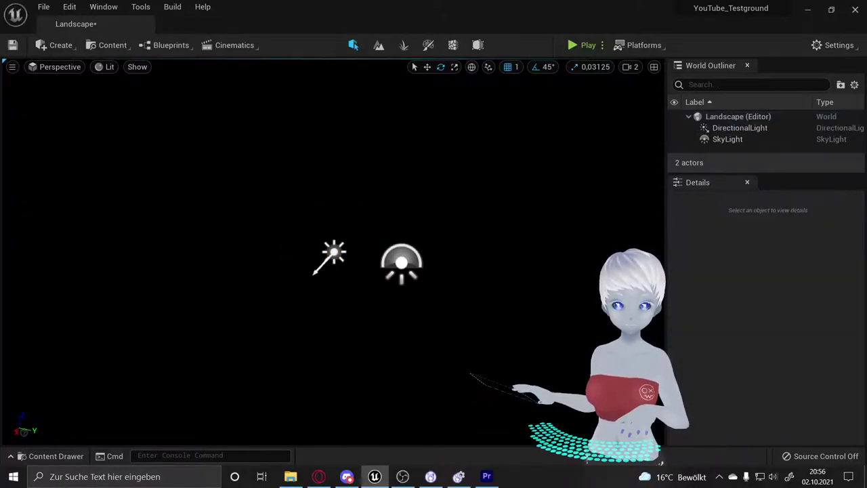
{"action": "right_click_drag", "start_coordinate": [407, 363], "coordinate": [407, 364]}
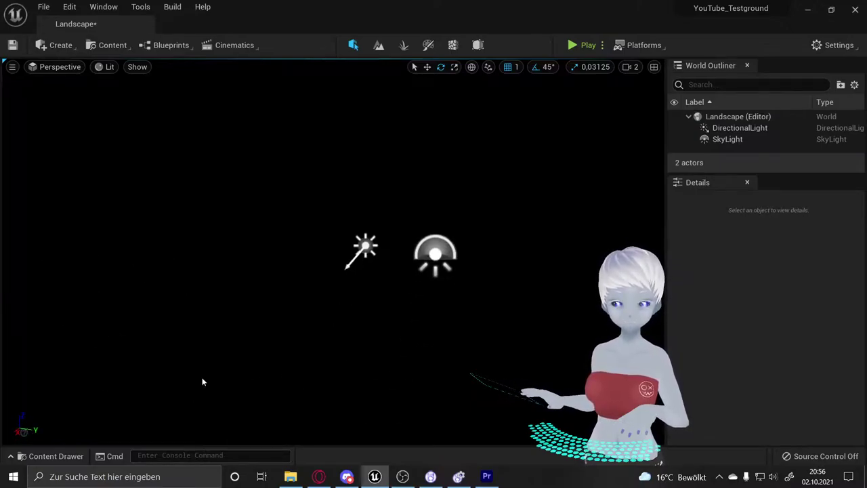
{"action": "right_click_drag", "start_coordinate": [266, 298], "coordinate": [266, 298]}
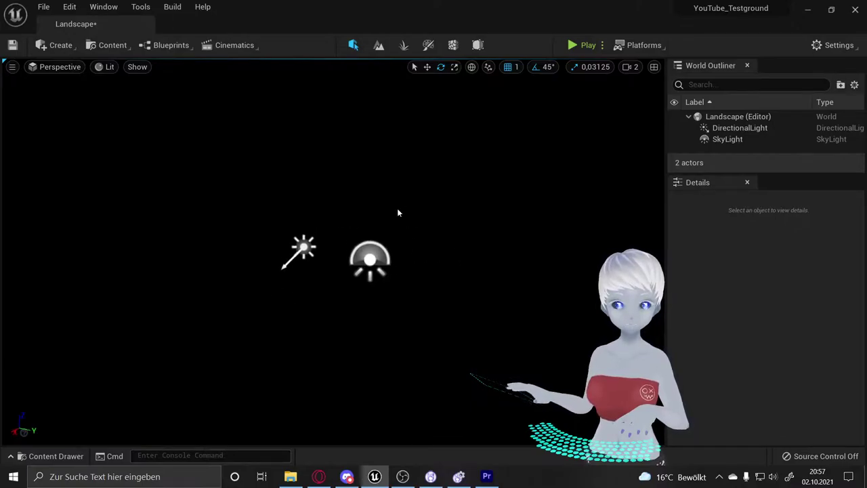
{"action": "right_click_drag", "start_coordinate": [429, 322], "coordinate": [429, 322]}
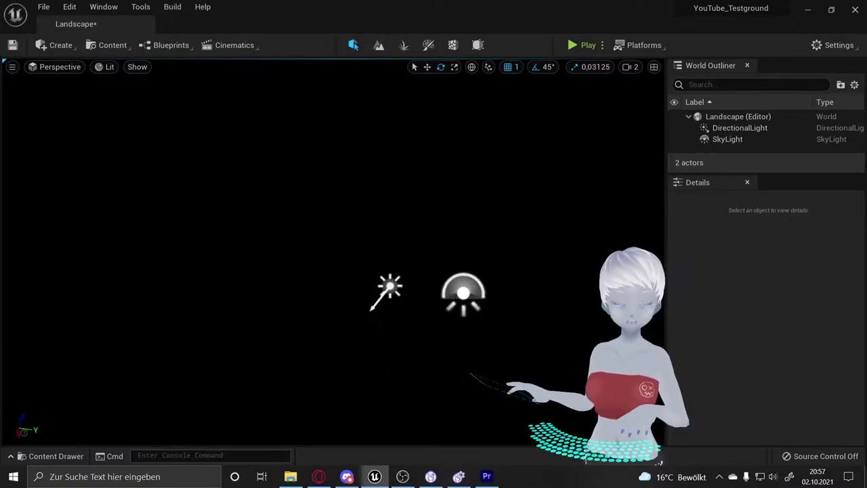
{"action": "right_click_drag", "start_coordinate": [384, 196], "coordinate": [384, 196]}
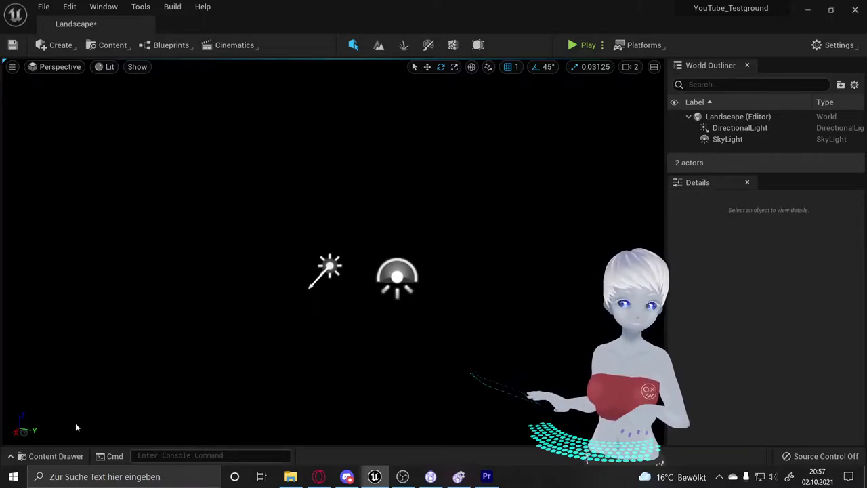
{"action": "left_click", "coordinate": [11, 456]}
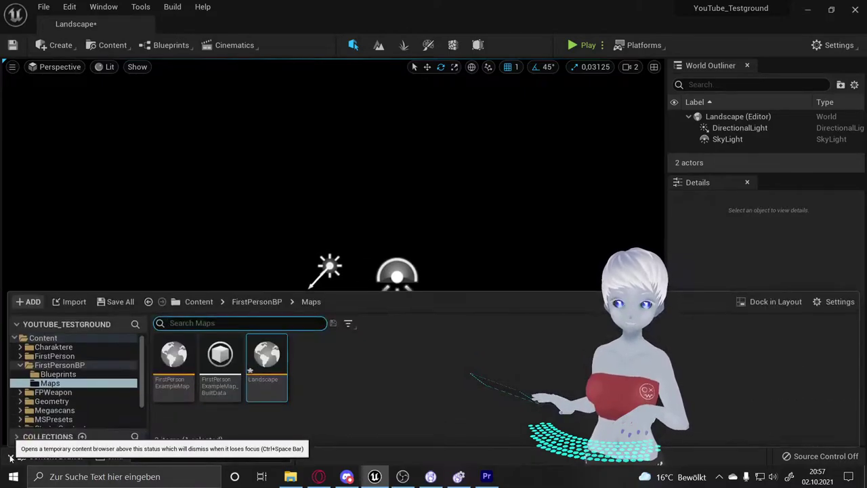
{"action": "scroll", "coordinate": [41, 405], "scroll_direction": "down", "scroll_amount": 2}
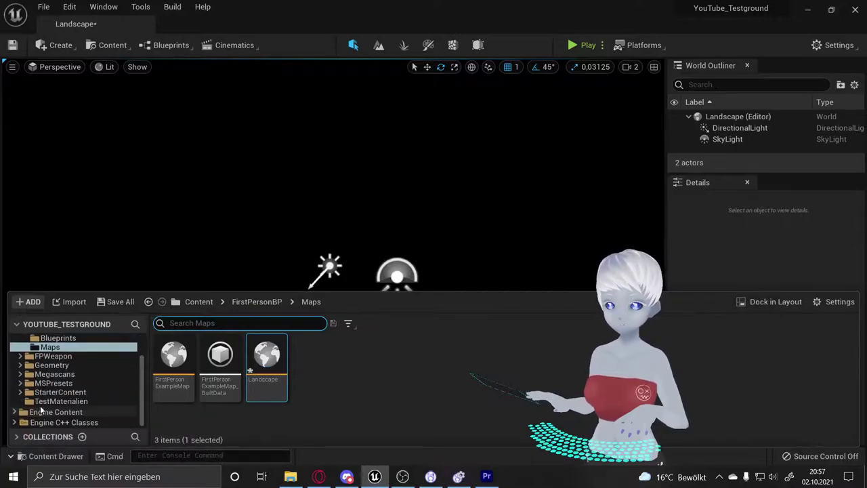
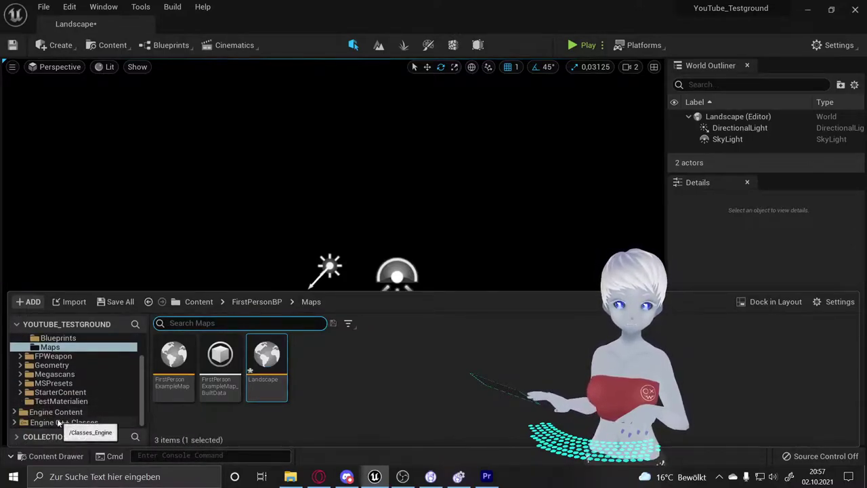
Place a test cube, check its material in the asset library, then delete it
{"action": "left_click", "coordinate": [54, 46]}
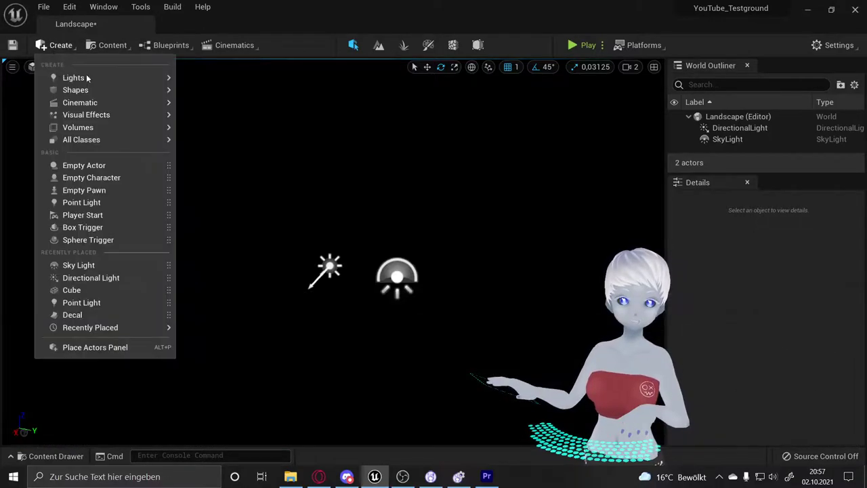
{"action": "mouse_move", "coordinate": [81, 103]}
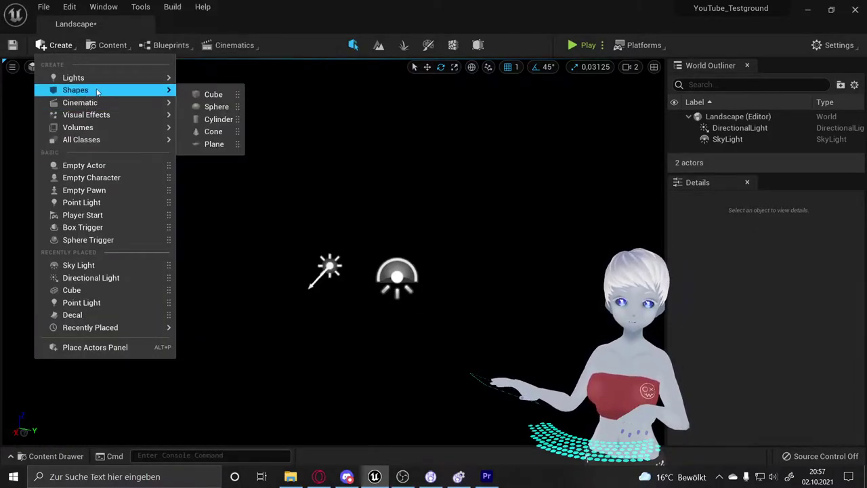
{"action": "left_click", "coordinate": [203, 92]}
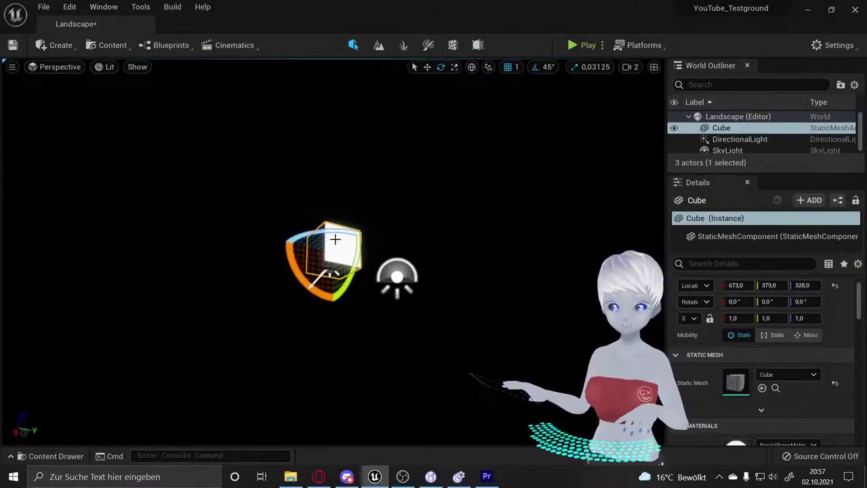
{"action": "scroll", "coordinate": [815, 376], "scroll_direction": "down", "scroll_amount": 2}
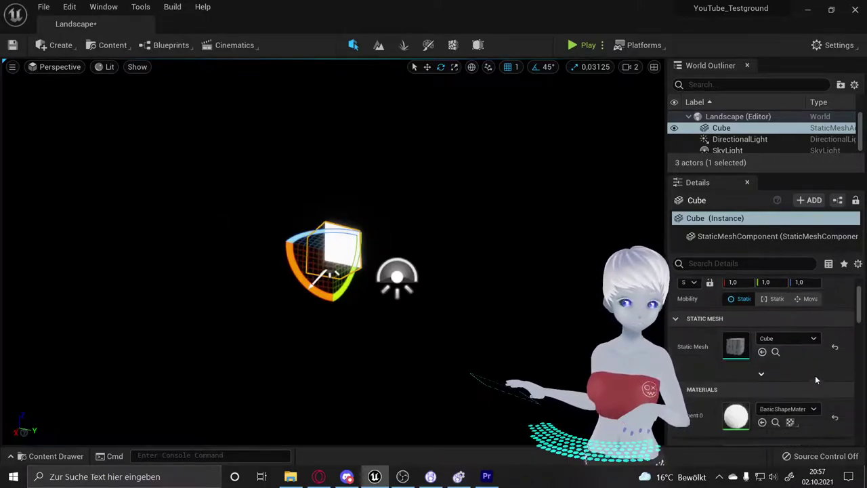
{"action": "left_click", "coordinate": [776, 422]}
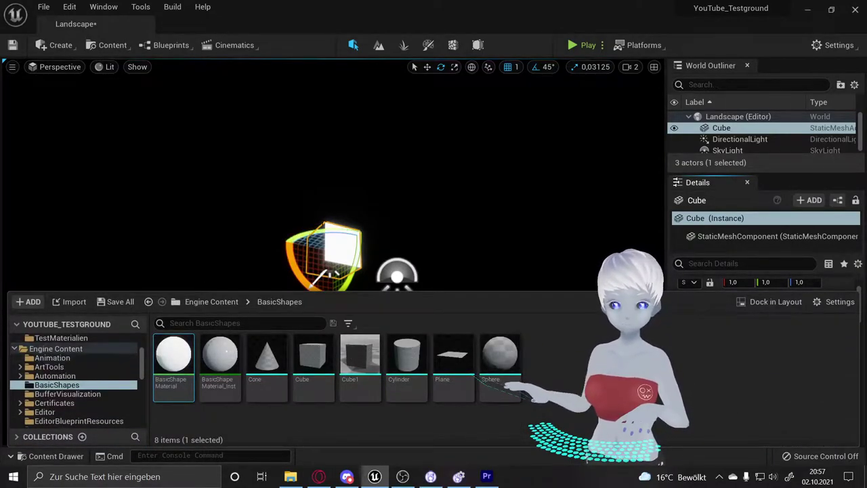
{"action": "left_click", "coordinate": [339, 251]}
{"action": "key", "text": "Delete"}
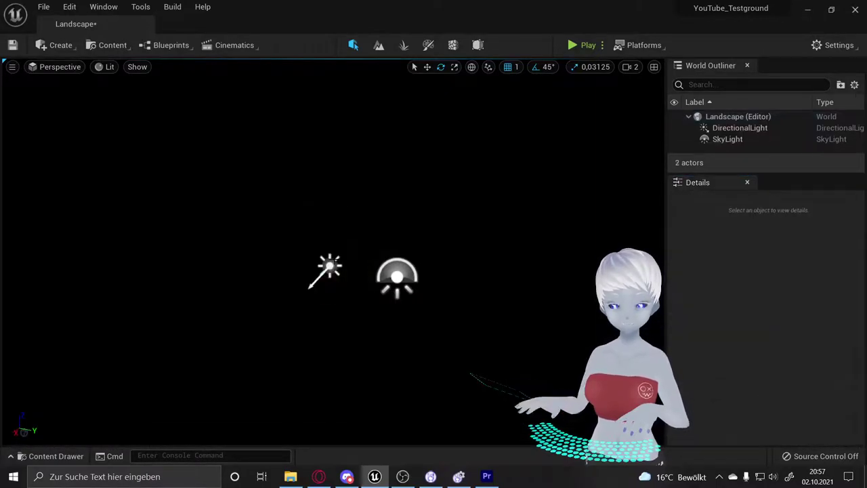
Find BP_Sky_Sphere by searching 'sky' in Engine Content and drag it into the level
{"action": "left_click", "coordinate": [56, 456]}
{"action": "scroll", "coordinate": [69, 398], "scroll_direction": "down", "scroll_amount": 3}
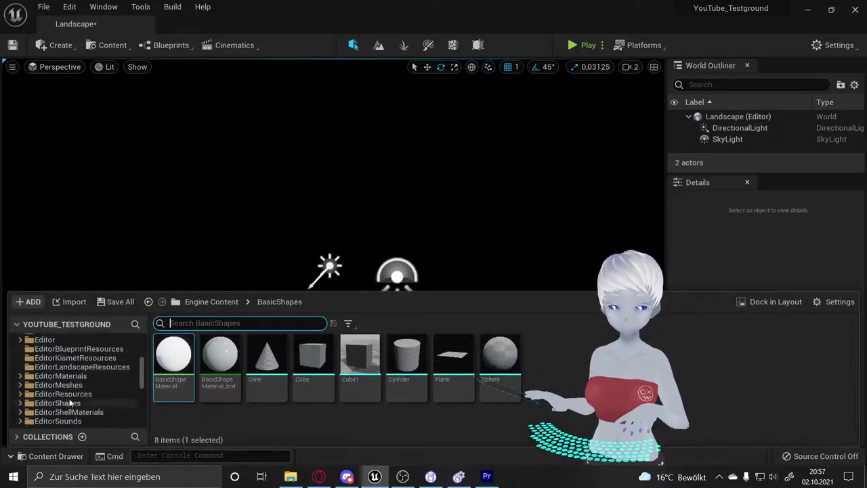
{"action": "scroll", "coordinate": [70, 401], "scroll_direction": "down", "scroll_amount": 2}
{"action": "scroll", "coordinate": [69, 399], "scroll_direction": "up", "scroll_amount": 3}
{"action": "scroll", "coordinate": [71, 399], "scroll_direction": "down", "scroll_amount": 3}
{"action": "scroll", "coordinate": [72, 401], "scroll_direction": "down", "scroll_amount": 2}
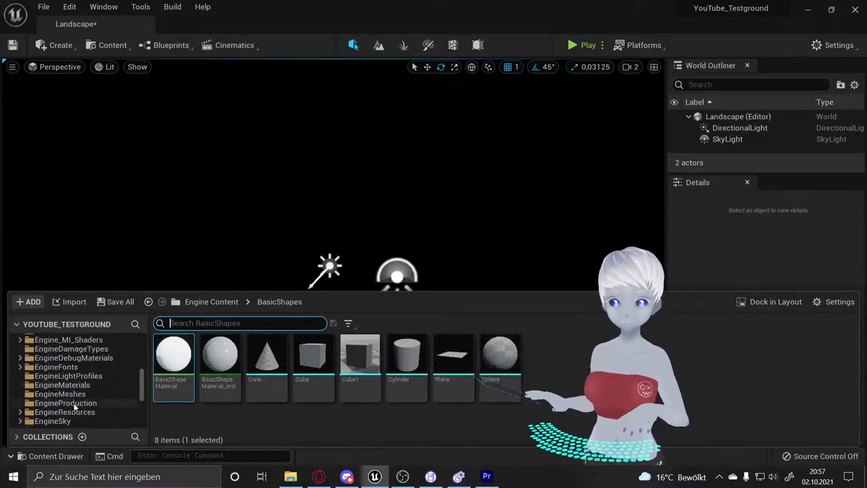
{"action": "scroll", "coordinate": [75, 405], "scroll_direction": "up", "scroll_amount": 5}
{"action": "scroll", "coordinate": [75, 405], "scroll_direction": "up", "scroll_amount": 4}
{"action": "scroll", "coordinate": [75, 407], "scroll_direction": "down", "scroll_amount": 2}
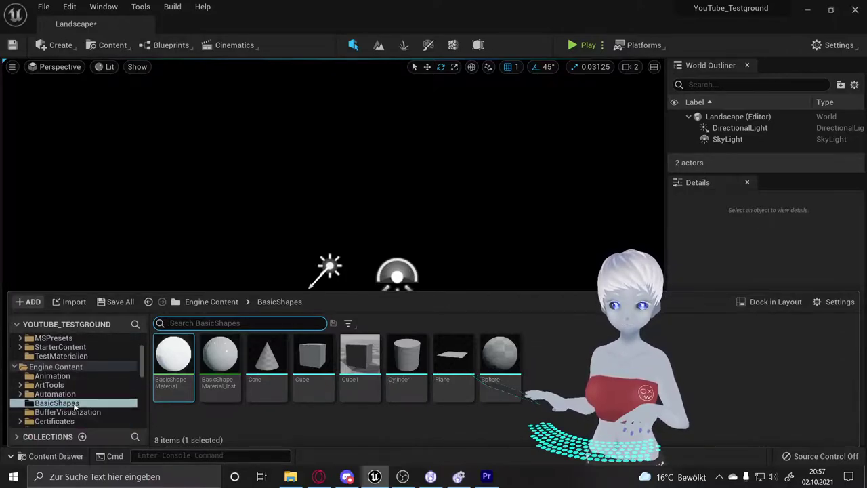
{"action": "left_click", "coordinate": [61, 366]}
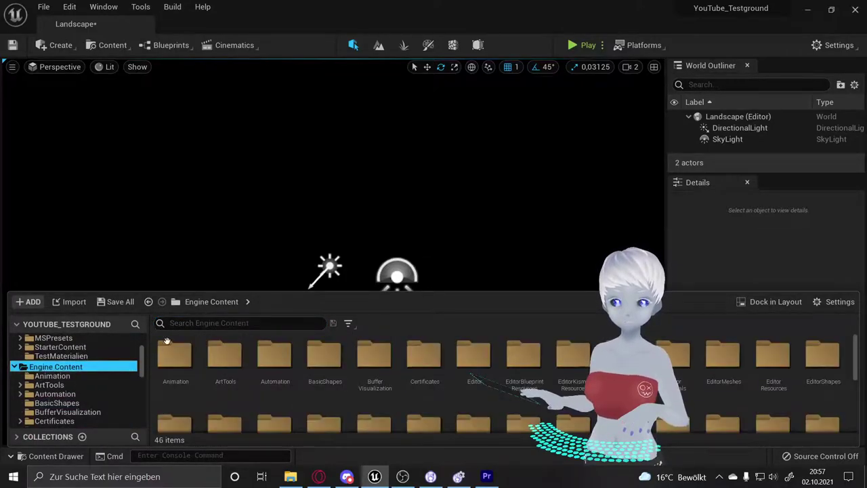
{"action": "left_click", "coordinate": [209, 328]}
{"action": "type", "text": "k"}
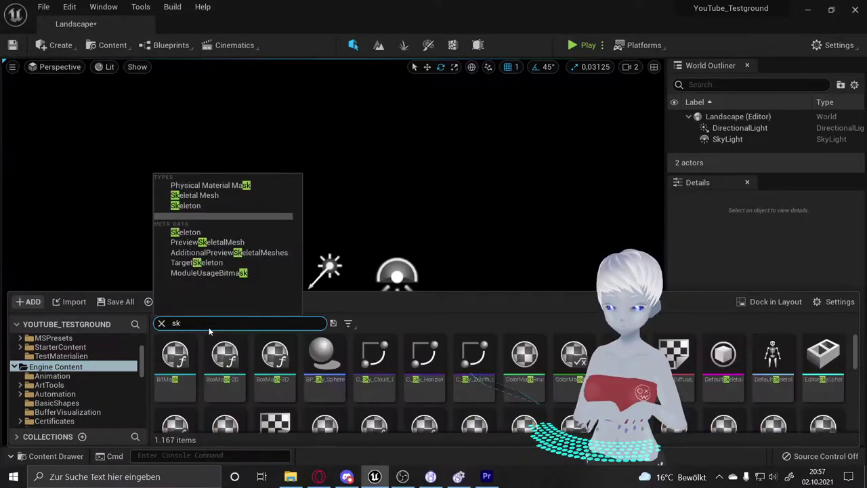
{"action": "type", "text": "y"}
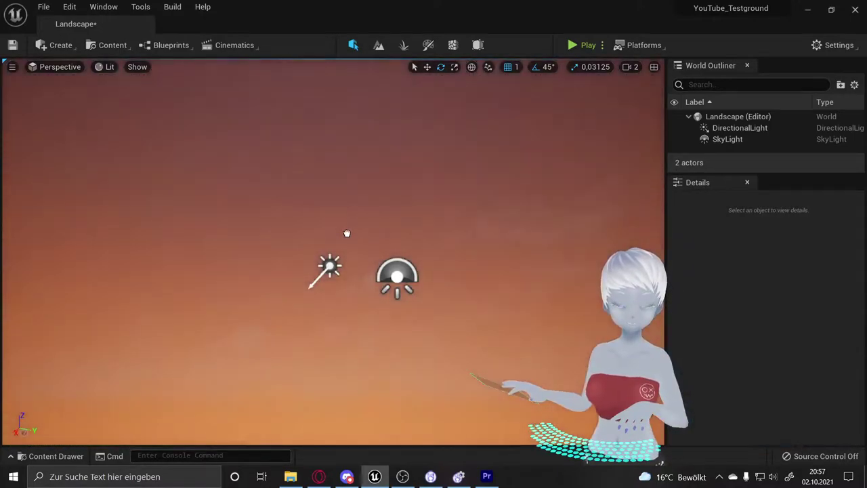
{"action": "left_click_drag", "start_coordinate": [172, 366], "coordinate": [318, 232]}
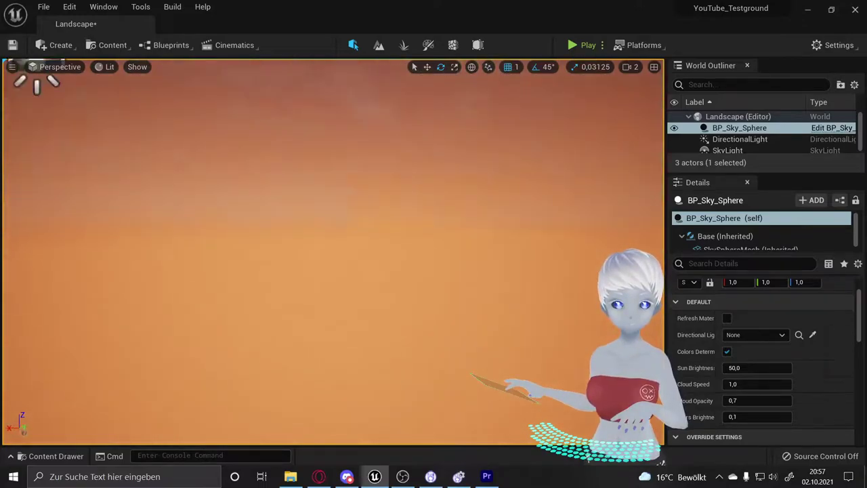
{"action": "right_click_drag", "start_coordinate": [318, 271], "coordinate": [318, 169]}
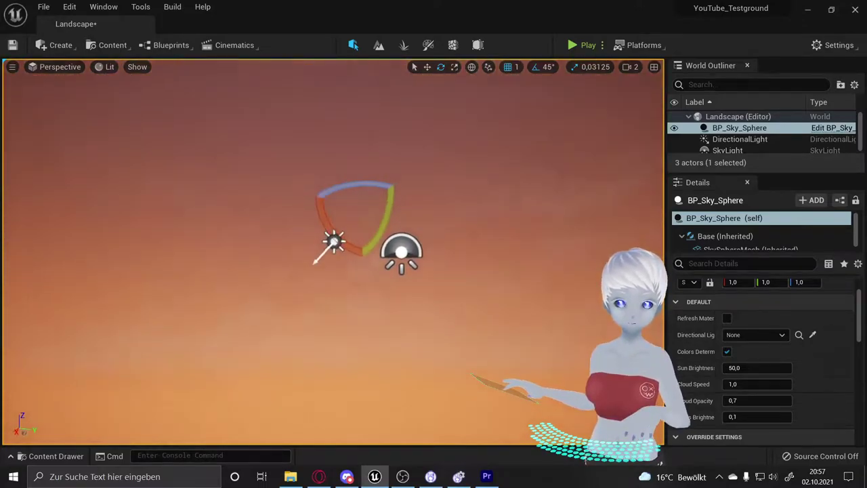
{"action": "mouse_move", "coordinate": [325, 285]}
{"action": "right_mouse_down"}
{"action": "mouse_move", "coordinate": [311, 298]}
{"action": "mouse_move", "coordinate": [292, 265]}
{"action": "right_mouse_up"}
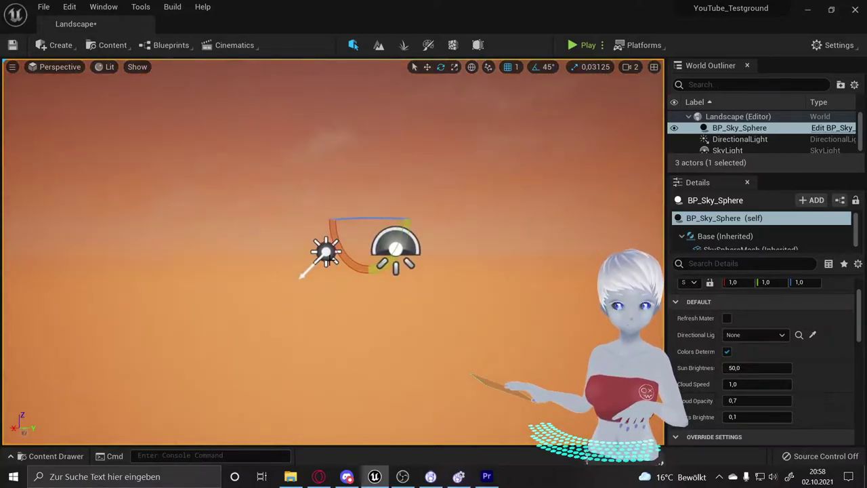
{"action": "mouse_move", "coordinate": [450, 304]}
{"action": "right_mouse_down"}
{"action": "mouse_move", "coordinate": [517, 194]}
{"action": "mouse_move", "coordinate": [474, 223]}
{"action": "mouse_move", "coordinate": [218, 258]}
{"action": "mouse_move", "coordinate": [203, 230]}
{"action": "right_mouse_up"}
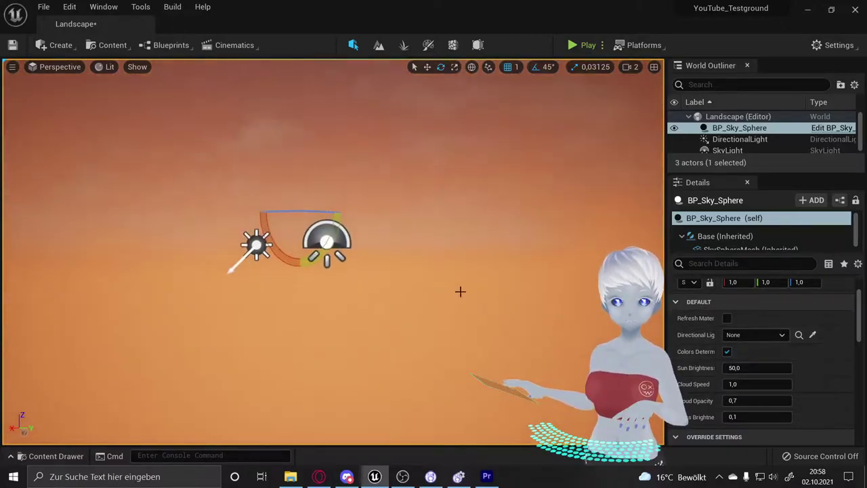
{"action": "right_click_drag", "start_coordinate": [460, 292], "coordinate": [470, 244]}
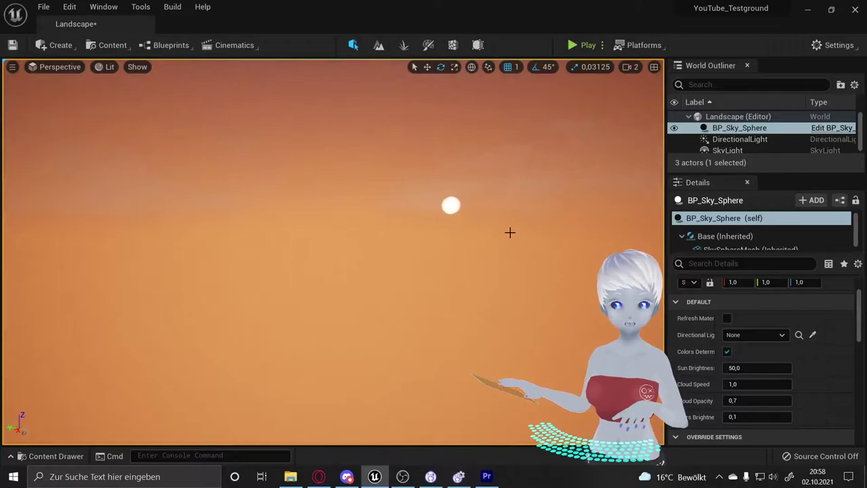
{"action": "key", "text": "f"}
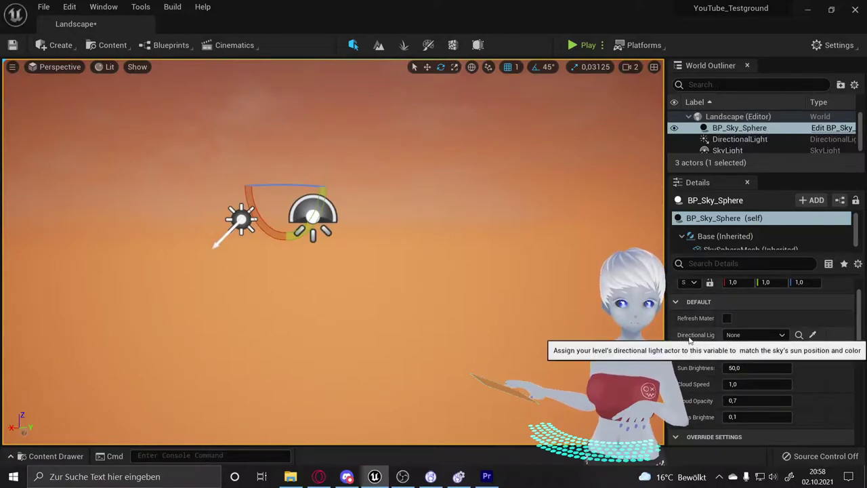
Set the sky sphere's Directional Light Actor to DirectionalLight and rotate the sun until the sky is blue
{"action": "left_click", "coordinate": [735, 336]}
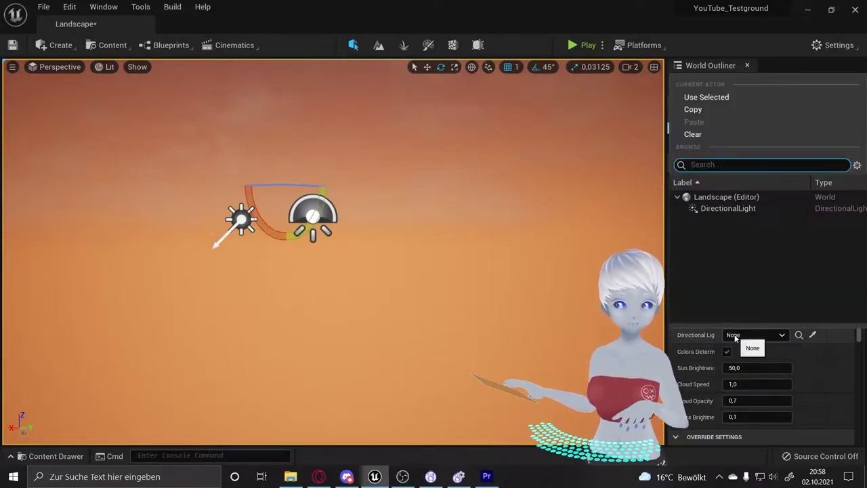
{"action": "left_click", "coordinate": [728, 208]}
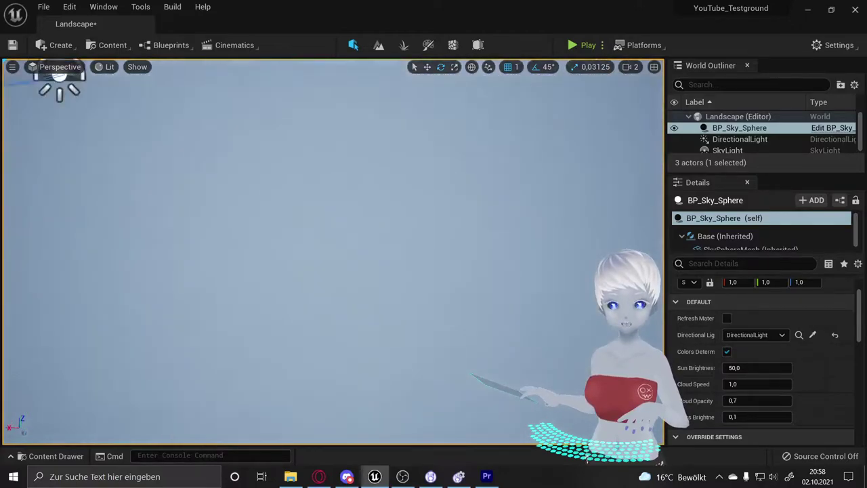
{"action": "mouse_move", "coordinate": [308, 274]}
{"action": "left_mouse_down"}
{"action": "mouse_move", "coordinate": [386, 276]}
{"action": "mouse_move", "coordinate": [335, 140]}
{"action": "left_mouse_up"}
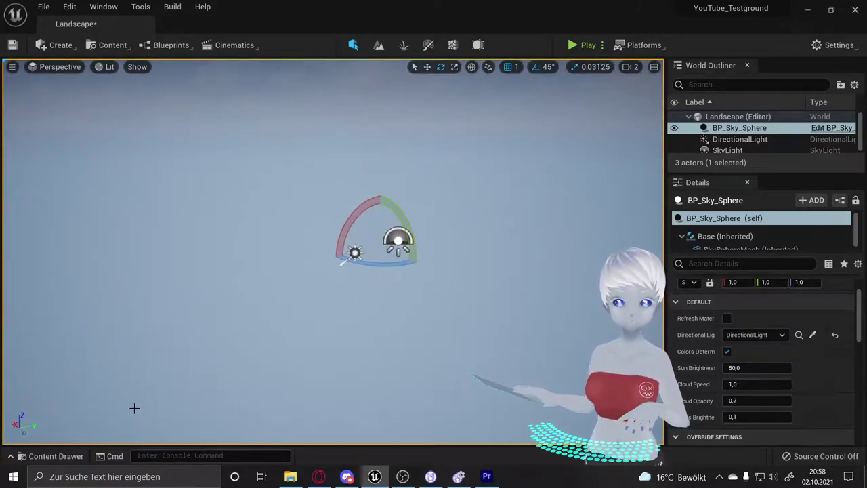
{"action": "left_click_drag", "start_coordinate": [324, 166], "coordinate": [212, 195]}
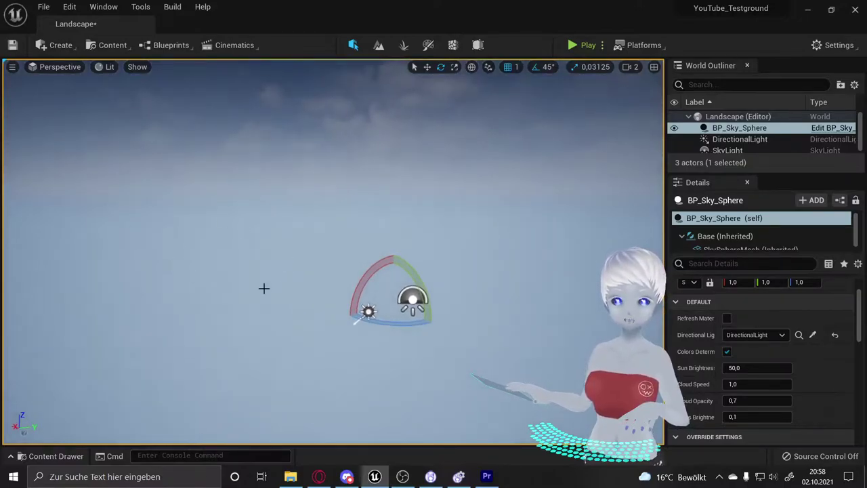
Enter Landscape mode and look over the green 505 × 505 new-landscape grid preview
{"action": "left_click", "coordinate": [377, 49]}
{"action": "mouse_move", "coordinate": [406, 271]}
{"action": "right_mouse_down"}
{"action": "mouse_move", "coordinate": [406, 298]}
{"action": "mouse_move", "coordinate": [406, 251]}
{"action": "mouse_move", "coordinate": [376, 234]}
{"action": "mouse_move", "coordinate": [427, 212]}
{"action": "right_mouse_up"}
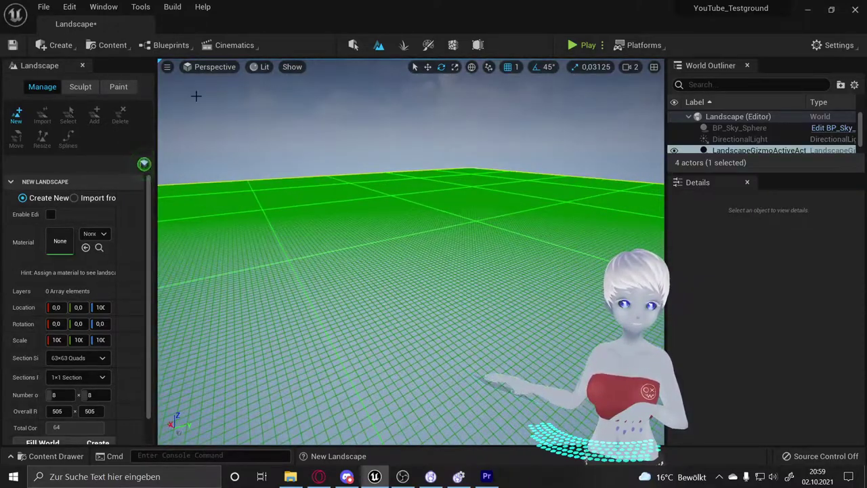
{"action": "right_click_drag", "start_coordinate": [278, 234], "coordinate": [278, 233]}
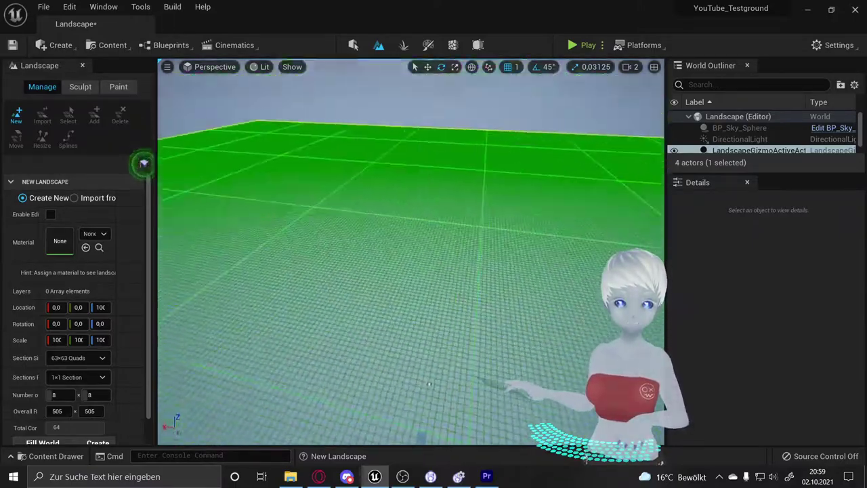
{"action": "right_click_drag", "start_coordinate": [278, 234], "coordinate": [279, 234]}
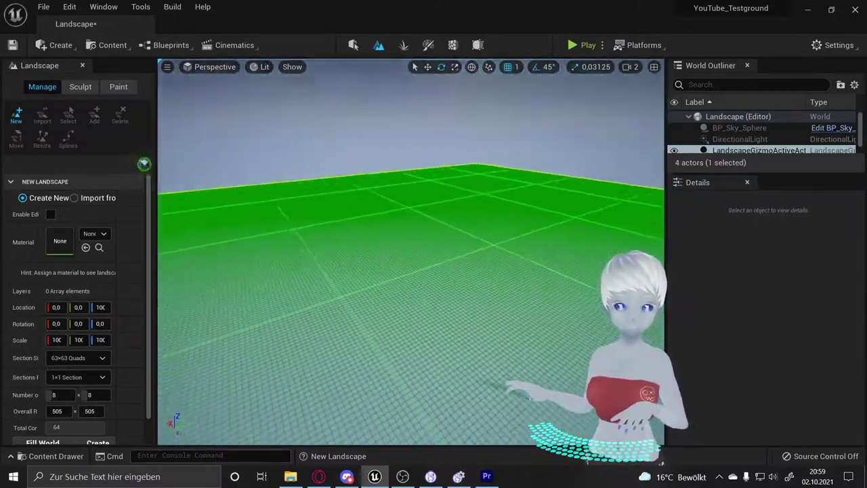
{"action": "right_click_drag", "start_coordinate": [371, 246], "coordinate": [371, 246]}
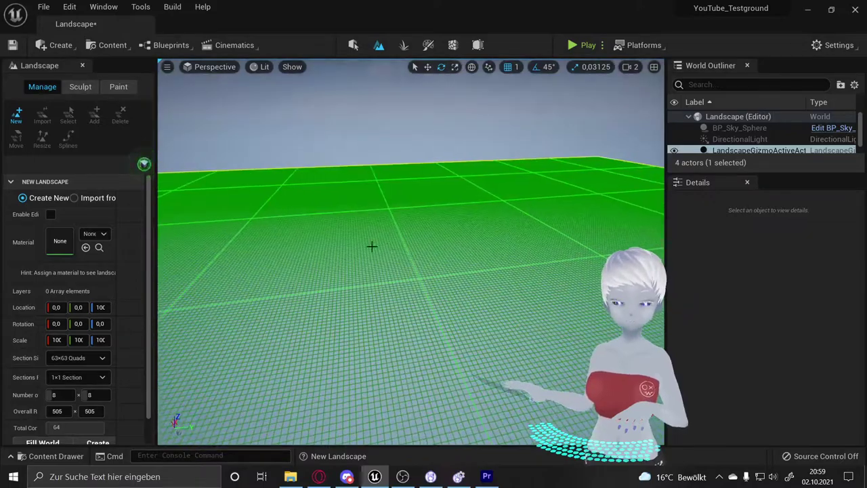
{"action": "scroll", "coordinate": [52, 296], "scroll_direction": "down", "scroll_amount": 1}
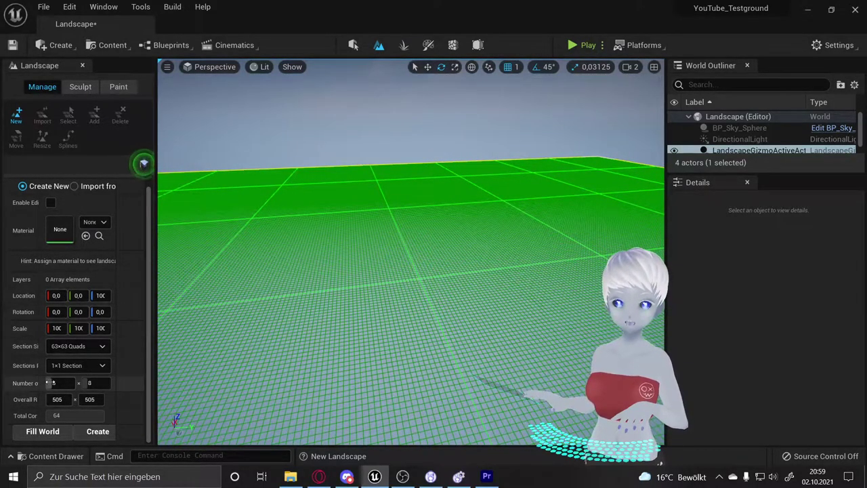
{"action": "type", "text": "7"}
After trying other sizes, set the landscape to 8 × 8 components for 505 × 505 resolution
{"action": "key", "text": "Return"}
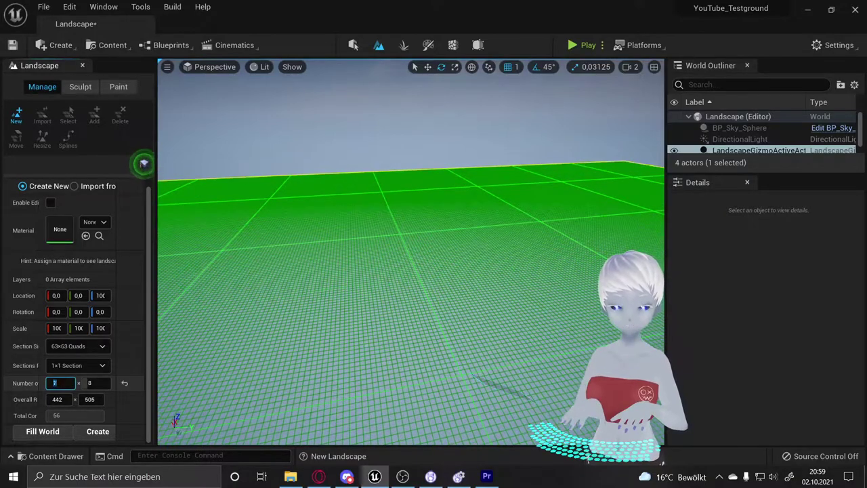
{"action": "type", "text": "7"}
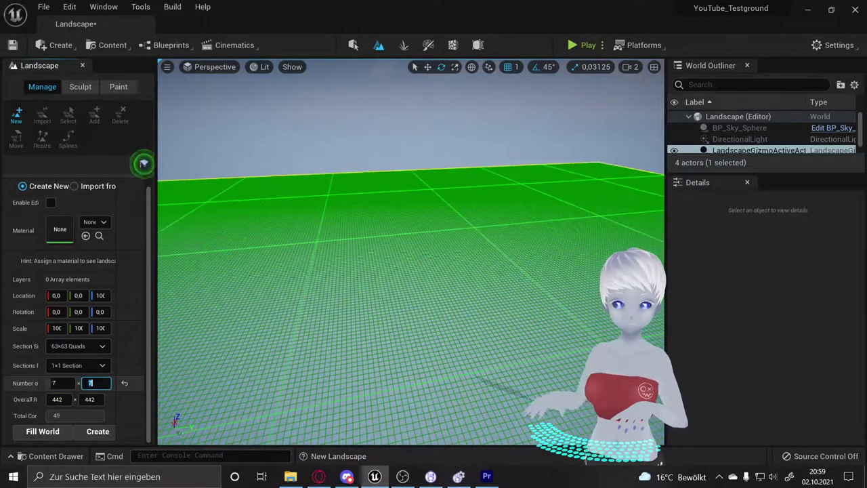
{"action": "right_click_drag", "start_coordinate": [390, 335], "coordinate": [312, 344]}
{"action": "type", "text": "64"}
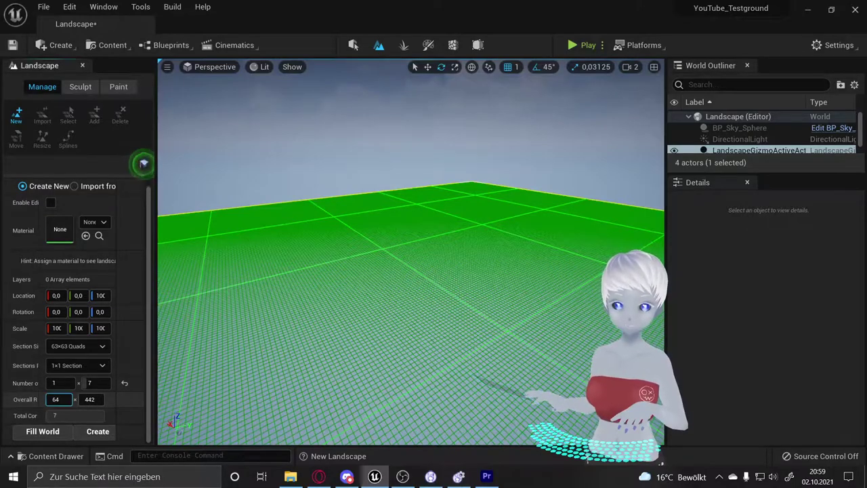
{"action": "key", "text": "Tab"}
{"action": "type", "text": "64"}
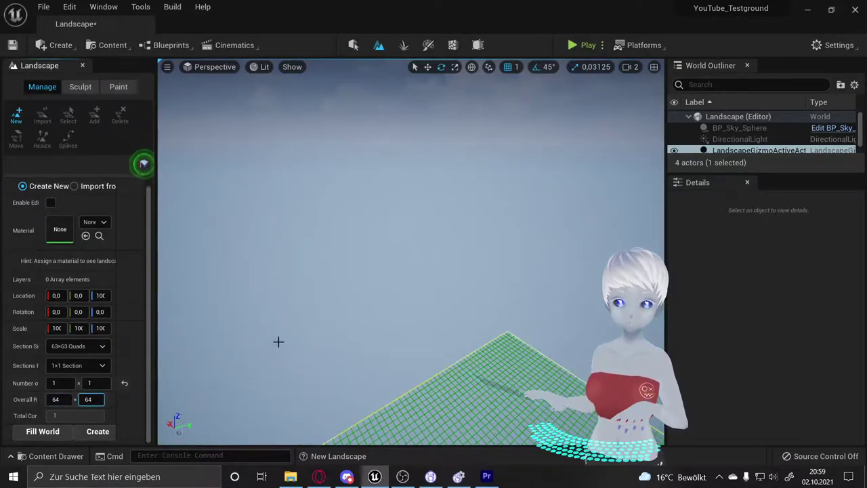
{"action": "left_click_drag", "start_coordinate": [277, 341], "coordinate": [168, 330]}
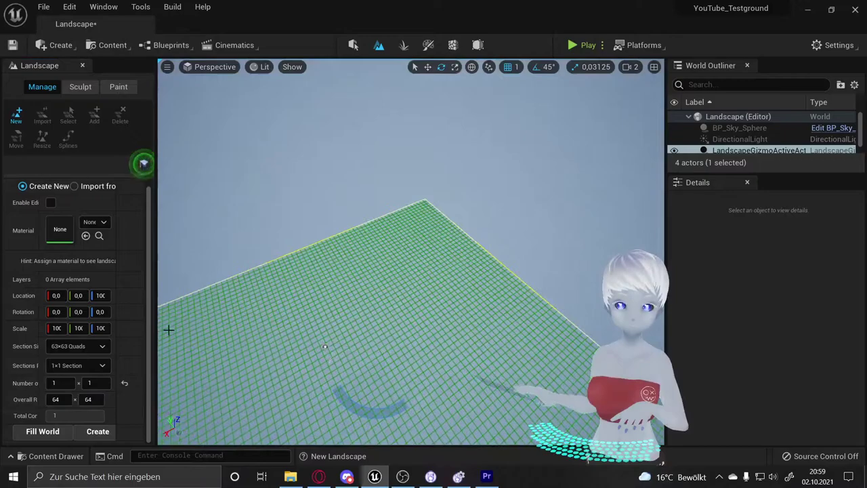
{"action": "left_click_drag", "start_coordinate": [51, 399], "coordinate": [92, 400]}
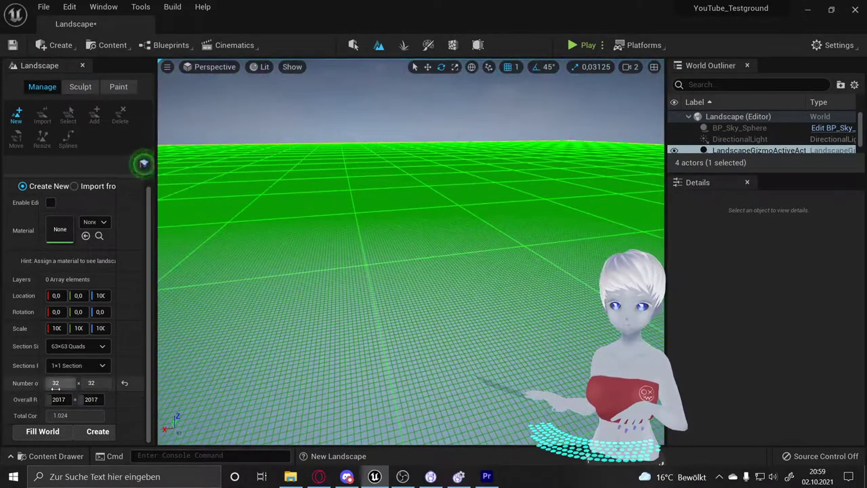
{"action": "left_click", "coordinate": [95, 384]}
{"action": "type", "text": "8"}
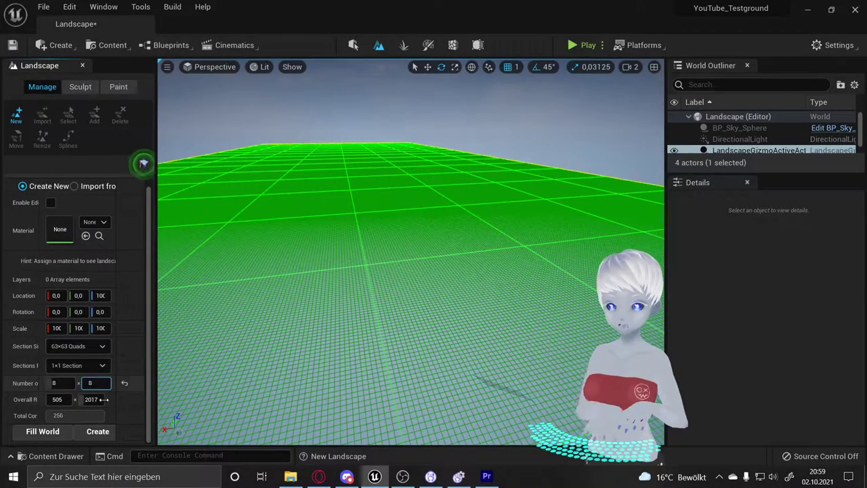
{"action": "key", "text": "Return"}
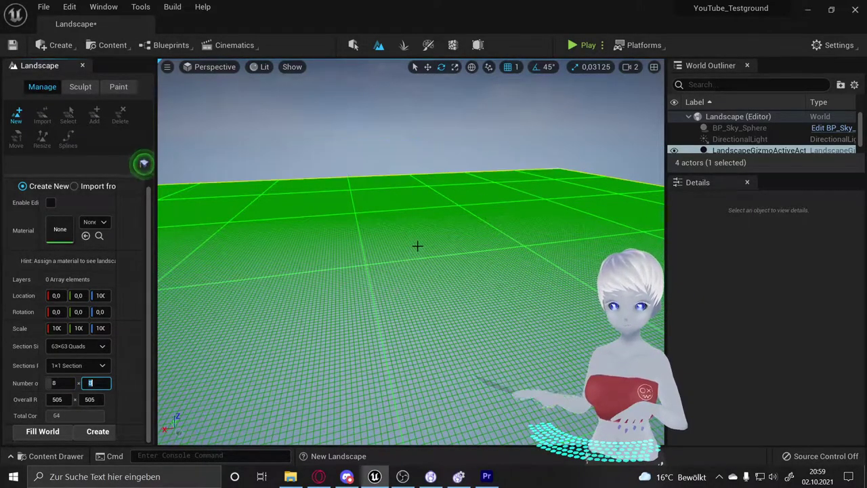
{"action": "mouse_move", "coordinate": [411, 271]}
{"action": "right_mouse_down"}
{"action": "mouse_move", "coordinate": [433, 258]}
{"action": "mouse_move", "coordinate": [420, 231]}
{"action": "right_mouse_up"}
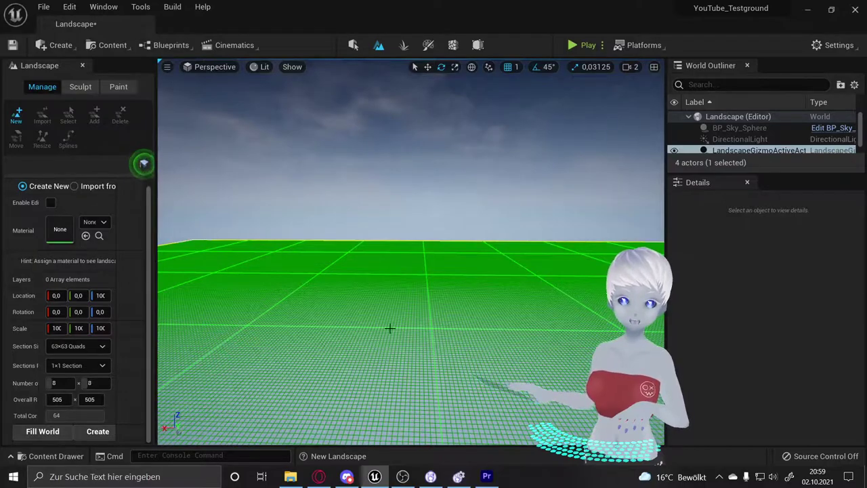
{"action": "right_click_drag", "start_coordinate": [390, 329], "coordinate": [379, 352]}
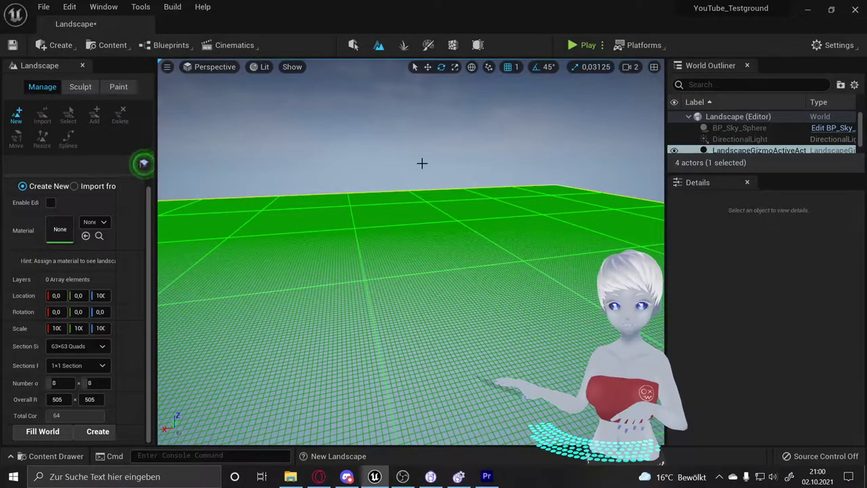
{"action": "right_click_drag", "start_coordinate": [563, 176], "coordinate": [562, 155]}
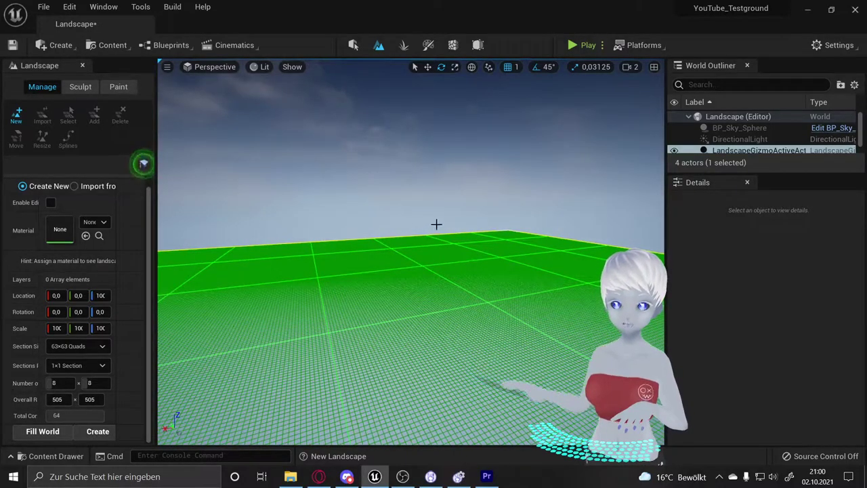
{"action": "scroll", "coordinate": [267, 220], "scroll_direction": "up", "scroll_amount": 2}
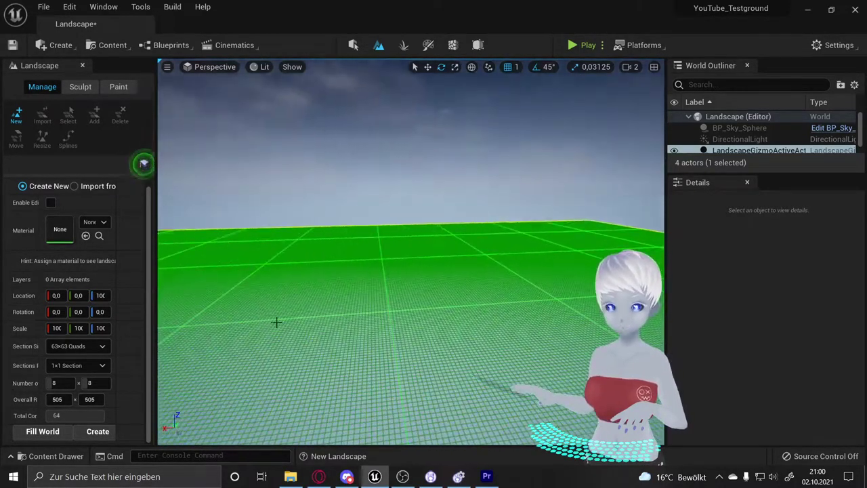
{"action": "scroll", "coordinate": [275, 321], "scroll_direction": "up", "scroll_amount": 2}
{"action": "scroll", "coordinate": [274, 321], "scroll_direction": "up", "scroll_amount": 1}
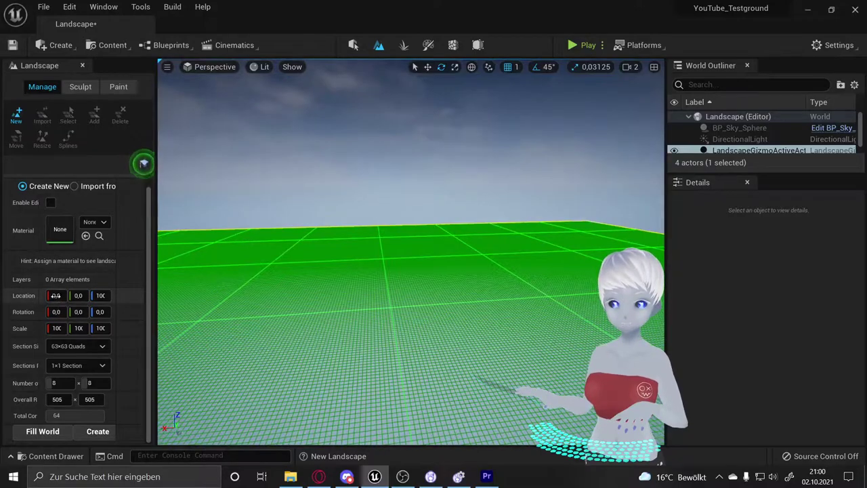
Set the landscape's Location X to 0 and resize the settings panel
{"action": "left_click_drag", "start_coordinate": [55, 295], "coordinate": [45, 300]}
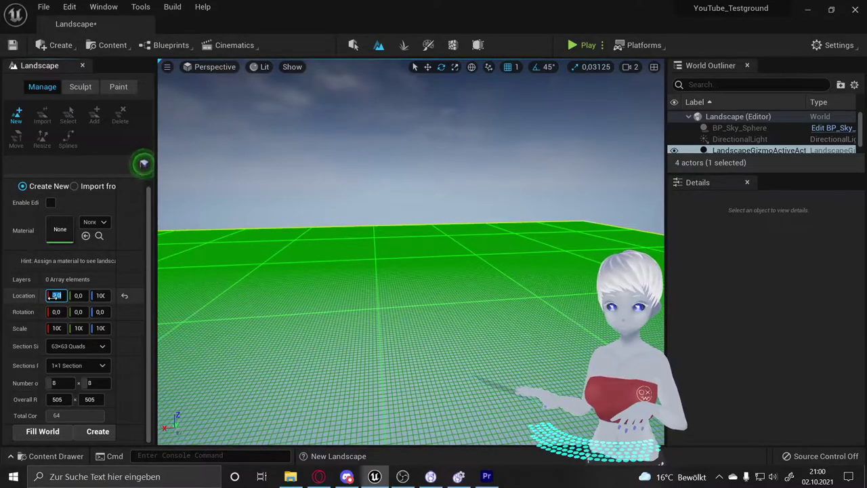
{"action": "type", "text": "0"}
{"action": "key", "text": "Return"}
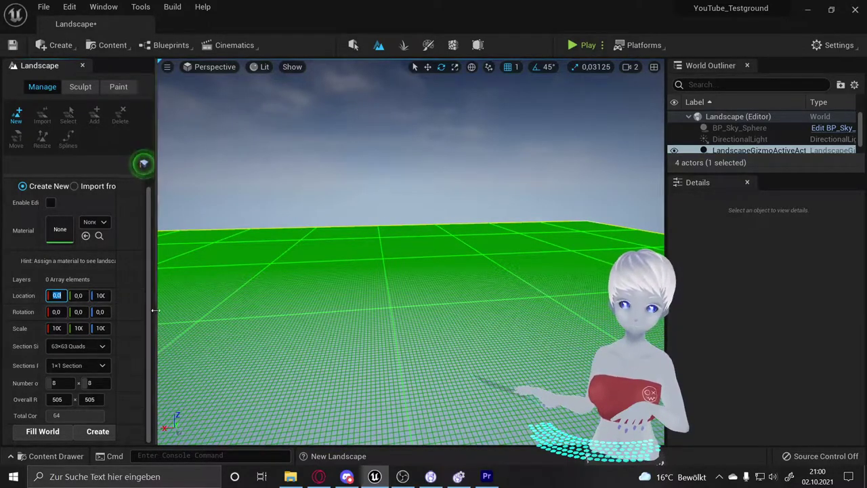
{"action": "left_click_drag", "start_coordinate": [156, 310], "coordinate": [215, 305]}
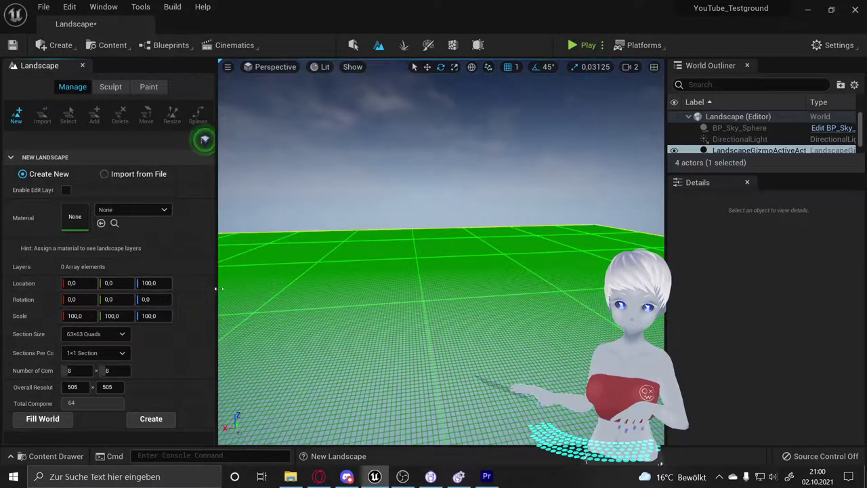
{"action": "left_click_drag", "start_coordinate": [219, 289], "coordinate": [158, 285]}
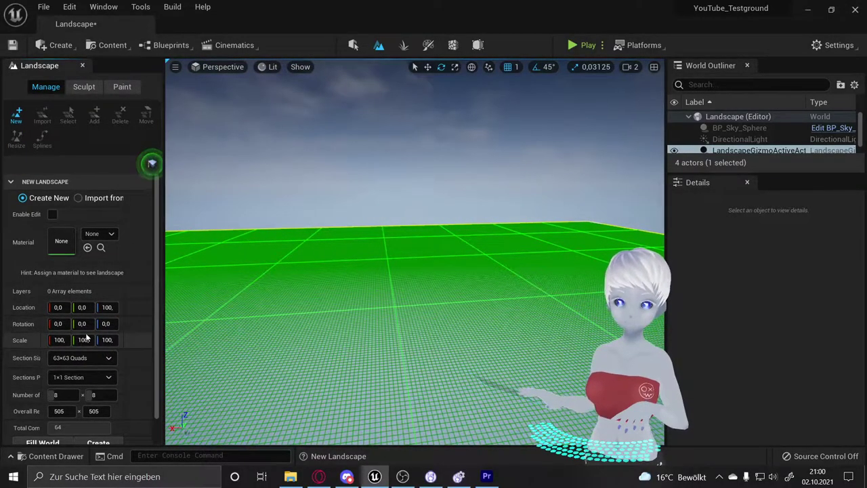
{"action": "scroll", "coordinate": [82, 335], "scroll_direction": "down", "scroll_amount": 1}
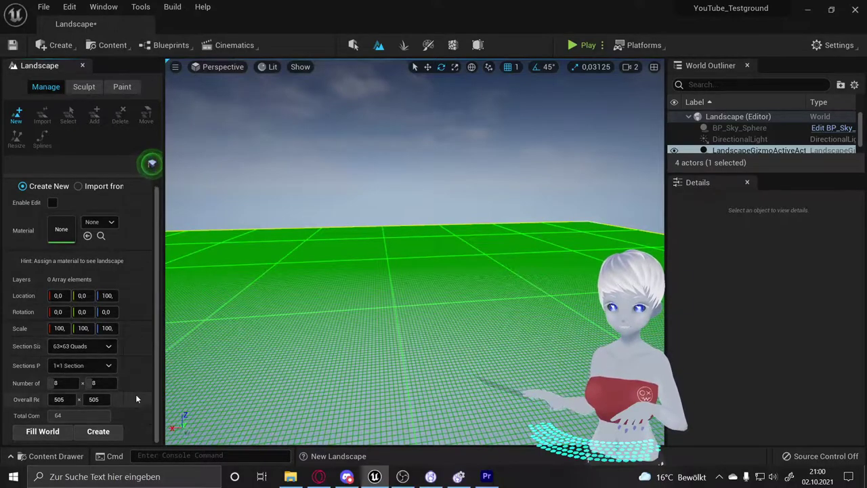
Create the 505 × 505 landscape and sculpt a large raised hill in its center
{"action": "left_click", "coordinate": [85, 433]}
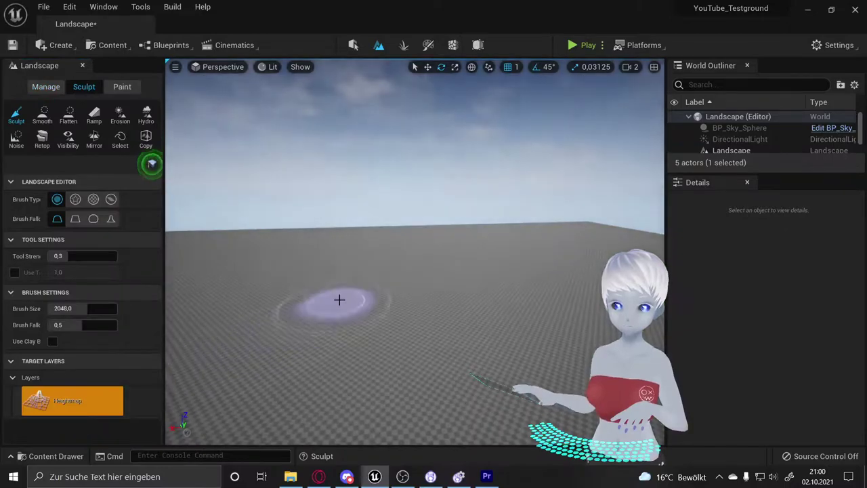
{"action": "right_click_drag", "start_coordinate": [507, 401], "coordinate": [501, 348]}
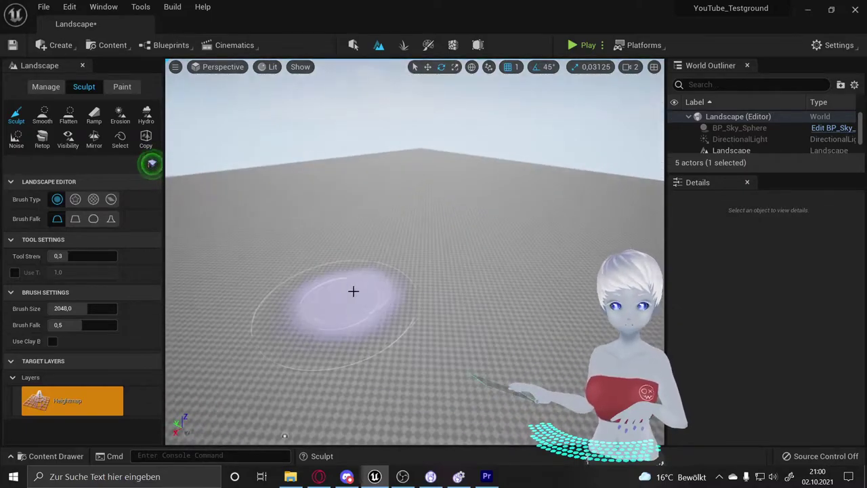
{"action": "right_click_drag", "start_coordinate": [290, 271], "coordinate": [204, 212]}
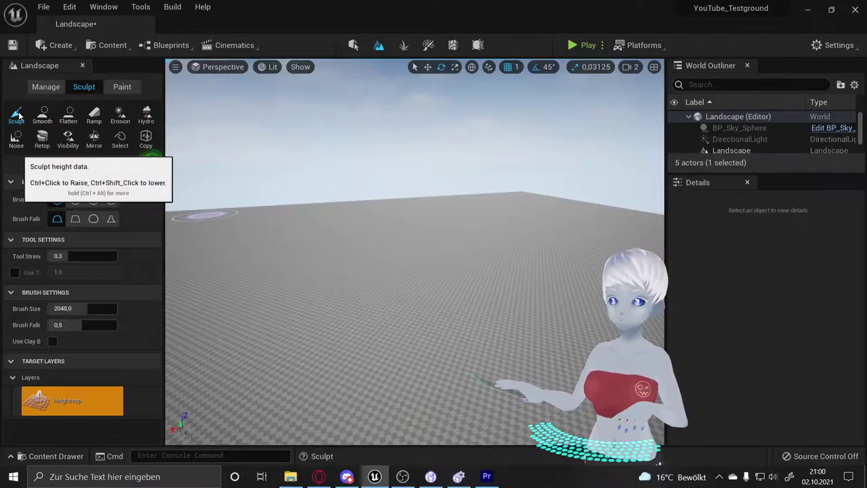
{"action": "mouse_move", "coordinate": [343, 266]}
{"action": "left_mouse_down"}
{"action": "mouse_move", "coordinate": [408, 271]}
{"action": "mouse_move", "coordinate": [504, 235]}
{"action": "mouse_move", "coordinate": [356, 333]}
{"action": "mouse_move", "coordinate": [392, 273]}
{"action": "mouse_move", "coordinate": [483, 285]}
{"action": "mouse_move", "coordinate": [526, 273]}
{"action": "left_mouse_up"}
{"action": "mouse_move", "coordinate": [526, 316]}
{"action": "left_mouse_down"}
{"action": "mouse_move", "coordinate": [526, 287]}
{"action": "mouse_move", "coordinate": [449, 300]}
{"action": "left_mouse_up"}
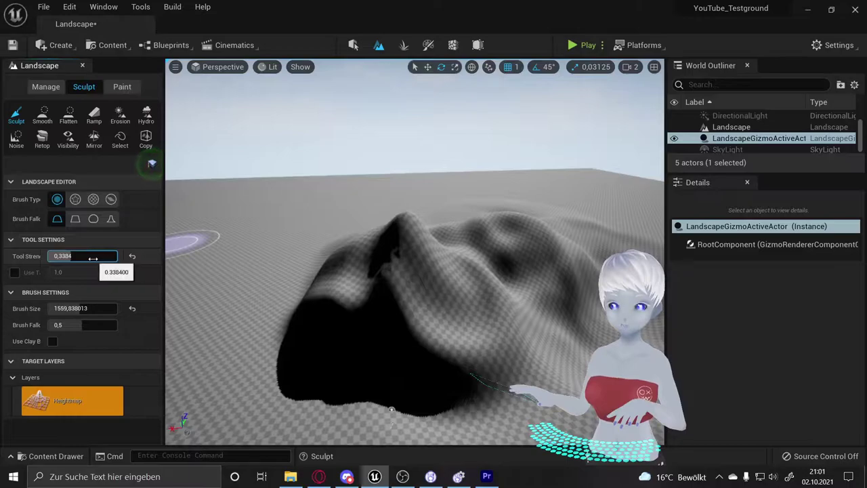
Lower the sculpt Tool Strength to about 0.08, undoing two test bumps
{"action": "left_click_drag", "start_coordinate": [88, 256], "coordinate": [102, 256]}
{"action": "left_click_drag", "start_coordinate": [262, 242], "coordinate": [275, 228]}
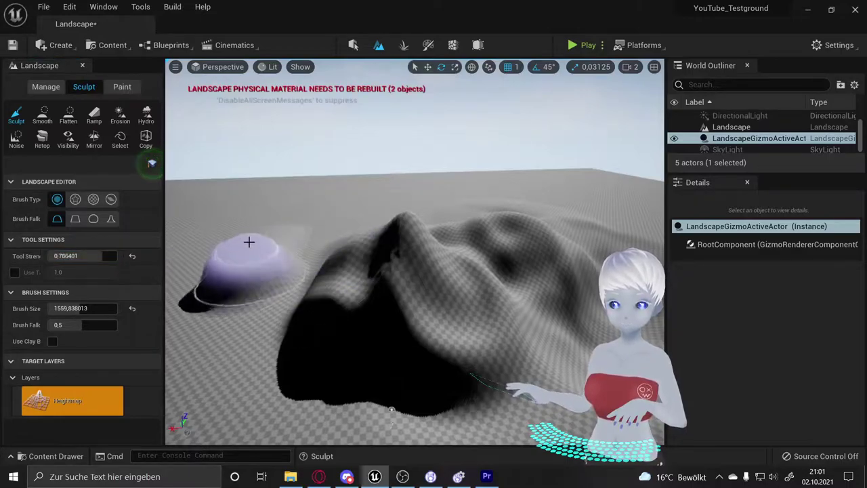
{"action": "key", "text": "ctrl+z"}
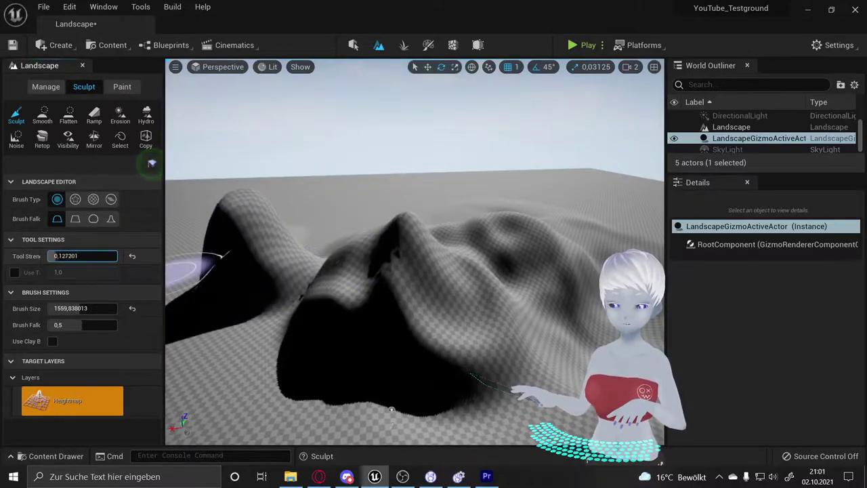
{"action": "left_click_drag", "start_coordinate": [84, 255], "coordinate": [74, 255]}
{"action": "left_click_drag", "start_coordinate": [203, 329], "coordinate": [237, 361]}
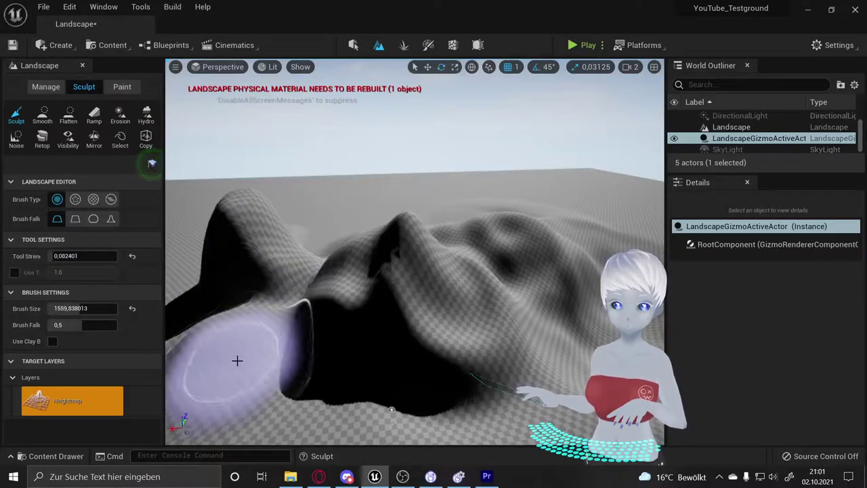
{"action": "key", "text": "ctrl+z"}
Enlarge the brush to about 2274 and raise terrain in front of the big hill
{"action": "left_click_drag", "start_coordinate": [81, 308], "coordinate": [86, 323]}
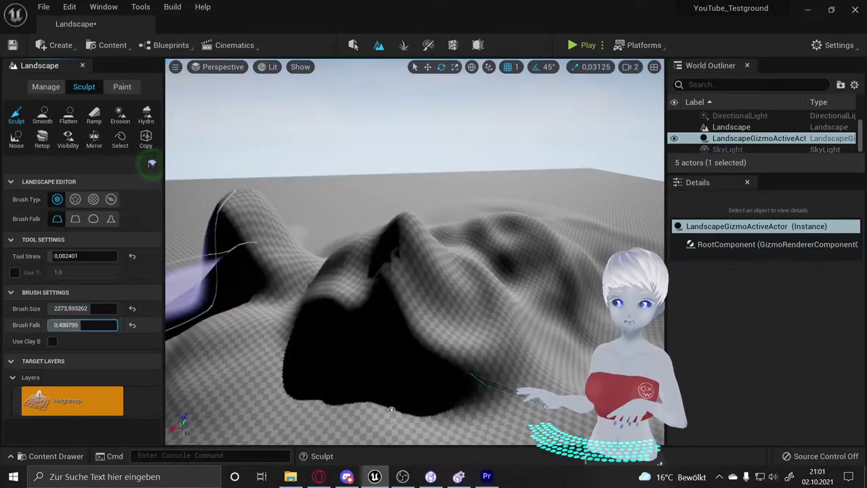
{"action": "left_click_drag", "start_coordinate": [300, 241], "coordinate": [337, 287]}
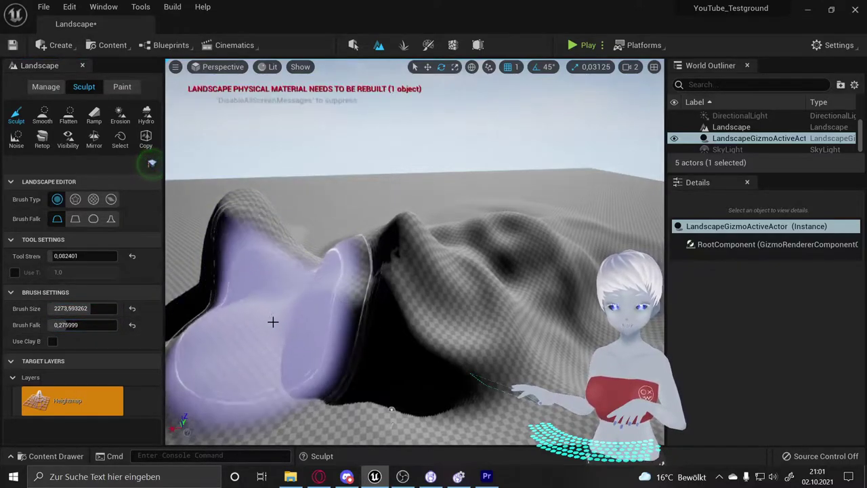
{"action": "scroll", "coordinate": [337, 286], "scroll_direction": "down", "scroll_amount": 2}
{"action": "scroll", "coordinate": [338, 285], "scroll_direction": "down", "scroll_amount": 2}
{"action": "scroll", "coordinate": [342, 283], "scroll_direction": "down", "scroll_amount": 2}
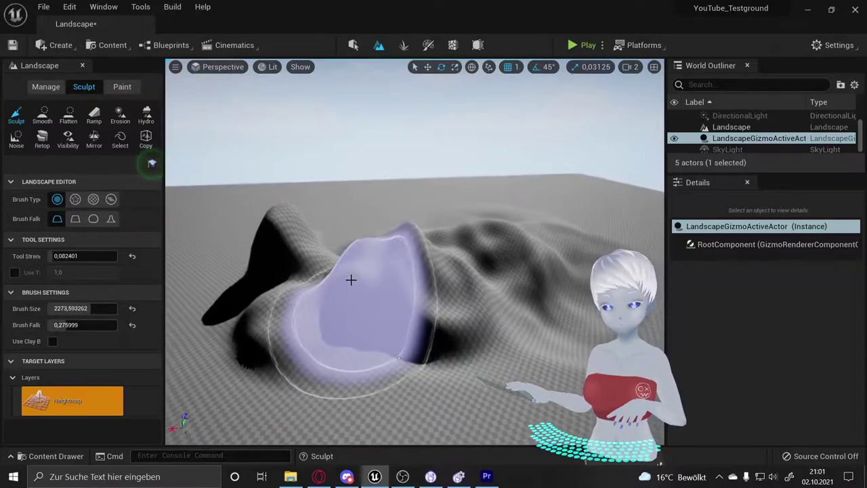
{"action": "scroll", "coordinate": [348, 280], "scroll_direction": "down", "scroll_amount": 2}
{"action": "left_click_drag", "start_coordinate": [348, 280], "coordinate": [319, 343]}
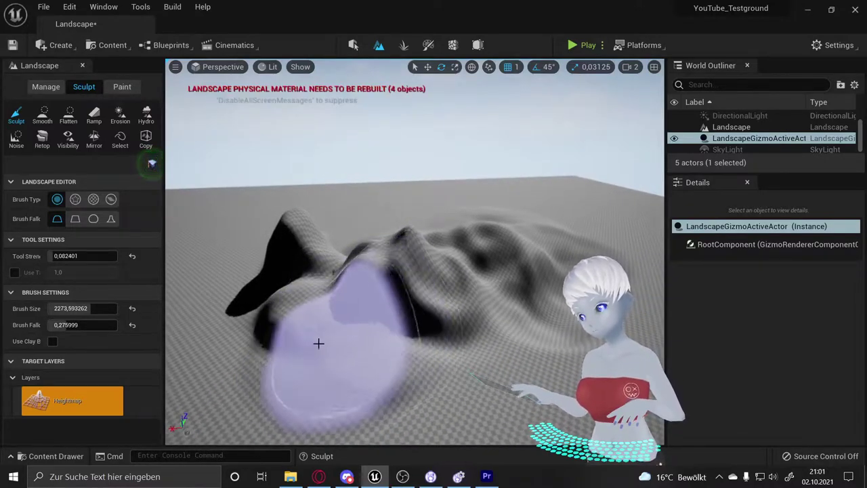
Sculpt more mounds with a hard-edged brush, then with falloff softened to about 0.42
{"action": "left_click_drag", "start_coordinate": [86, 325], "coordinate": [41, 325]}
{"action": "mouse_move", "coordinate": [432, 360]}
{"action": "left_mouse_down"}
{"action": "mouse_move", "coordinate": [422, 316]}
{"action": "mouse_move", "coordinate": [314, 309]}
{"action": "mouse_move", "coordinate": [238, 288]}
{"action": "mouse_move", "coordinate": [234, 257]}
{"action": "left_mouse_up"}
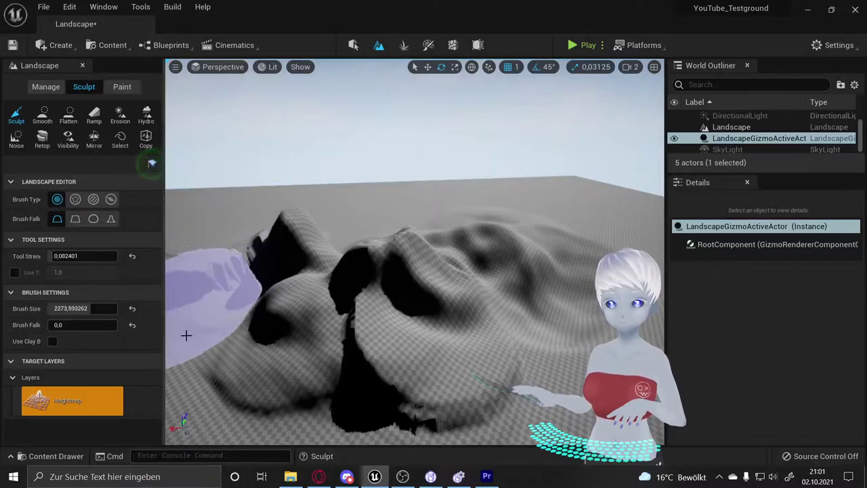
{"action": "left_click_drag", "start_coordinate": [68, 325], "coordinate": [108, 325]}
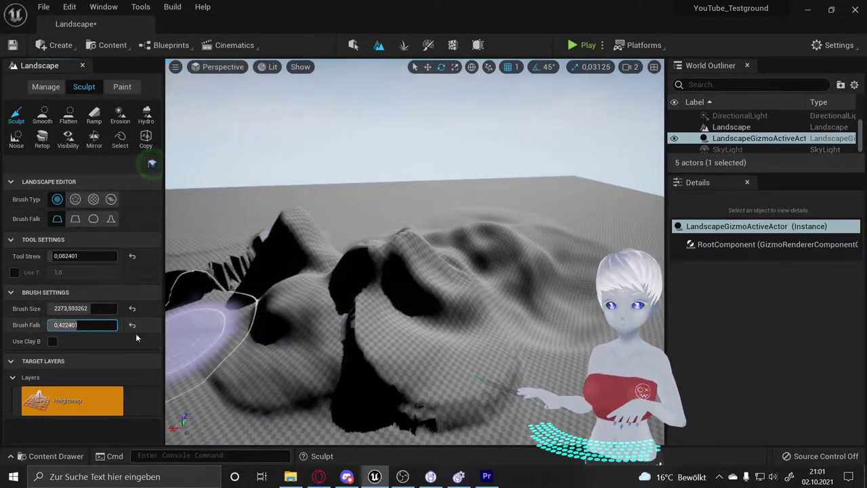
{"action": "mouse_move", "coordinate": [285, 352]}
{"action": "left_mouse_down"}
{"action": "mouse_move", "coordinate": [377, 368]}
{"action": "mouse_move", "coordinate": [228, 286]}
{"action": "mouse_move", "coordinate": [204, 287]}
{"action": "mouse_move", "coordinate": [409, 339]}
{"action": "mouse_move", "coordinate": [391, 281]}
{"action": "mouse_move", "coordinate": [401, 283]}
{"action": "left_mouse_up"}
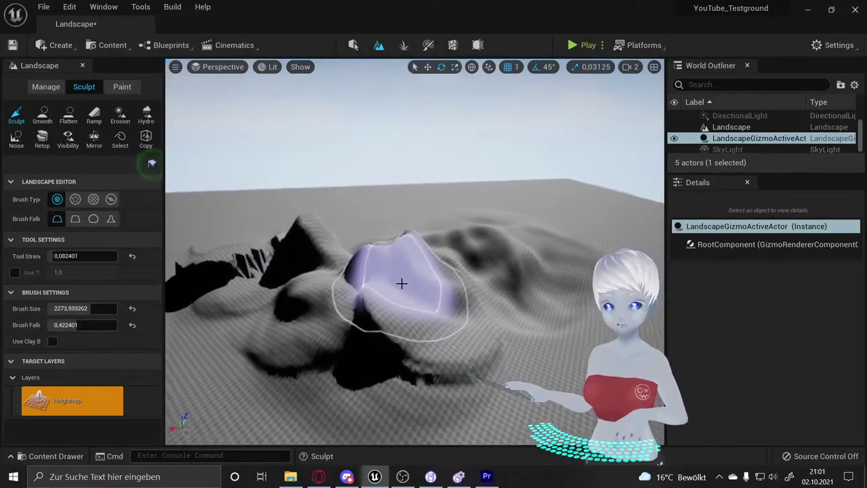
Set camera speed to 5, fly closer, and sculpt a bump in front of the mound
{"action": "left_click", "coordinate": [630, 67]}
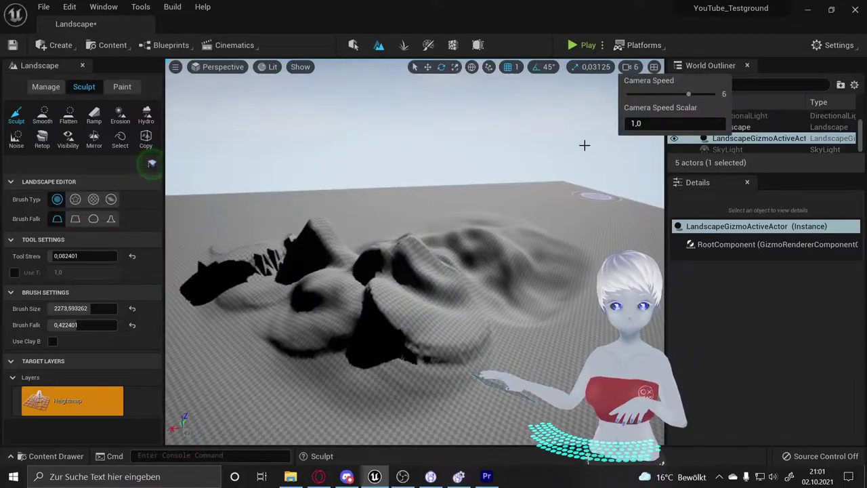
{"action": "right_click_drag", "start_coordinate": [585, 145], "coordinate": [584, 145]}
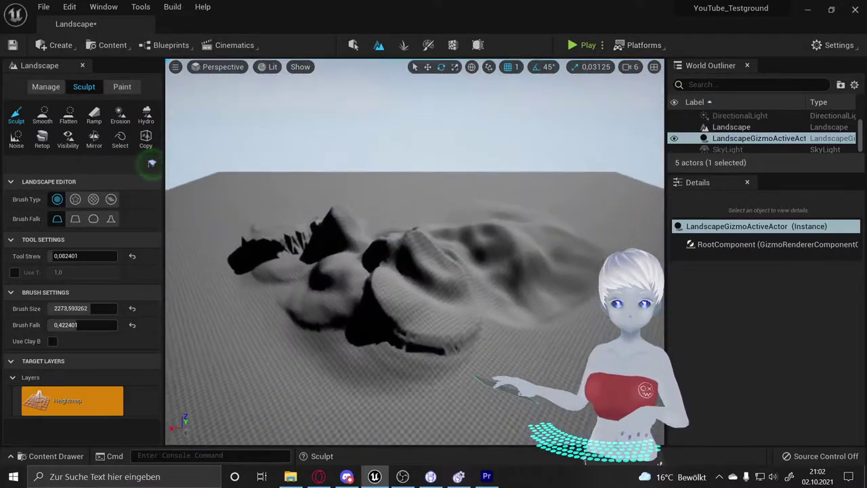
{"action": "right_click_drag", "start_coordinate": [152, 163], "coordinate": [151, 163]}
{"action": "key", "text": "s"}
{"action": "left_click", "coordinate": [635, 67]}
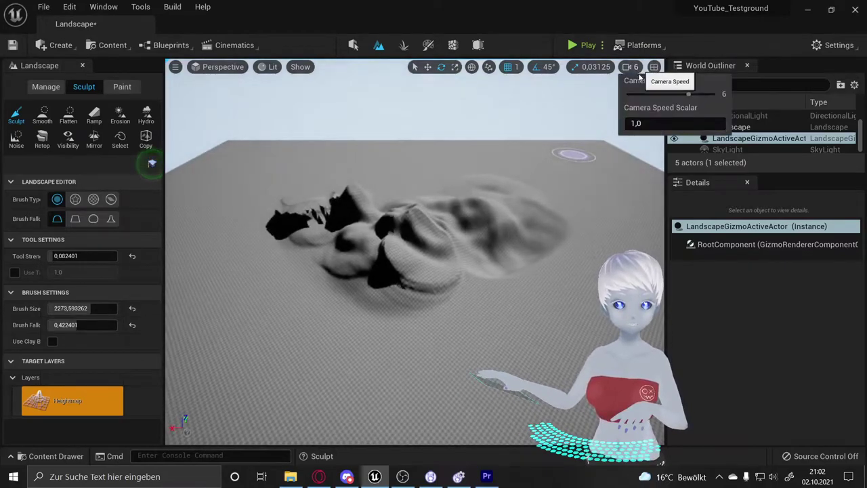
{"action": "right_click_drag", "start_coordinate": [415, 282], "coordinate": [416, 282]}
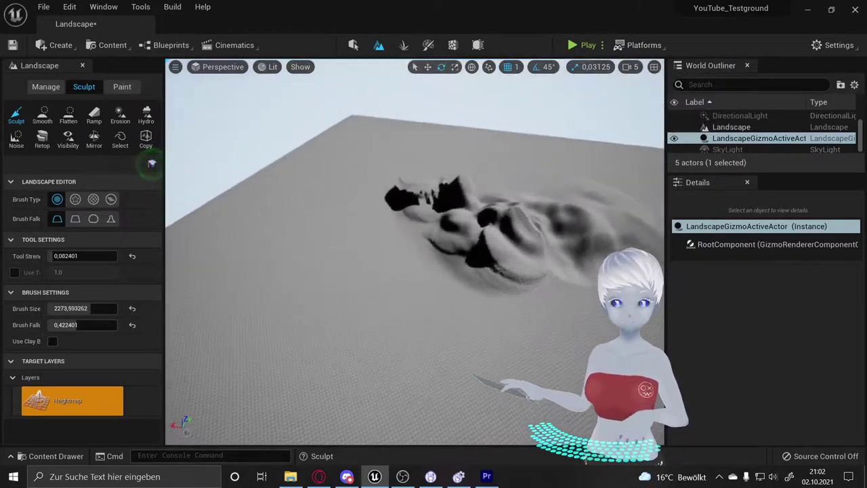
{"action": "mouse_move", "coordinate": [416, 281]}
{"action": "left_mouse_down"}
{"action": "mouse_move", "coordinate": [398, 267]}
{"action": "mouse_move", "coordinate": [432, 251]}
{"action": "left_mouse_up"}
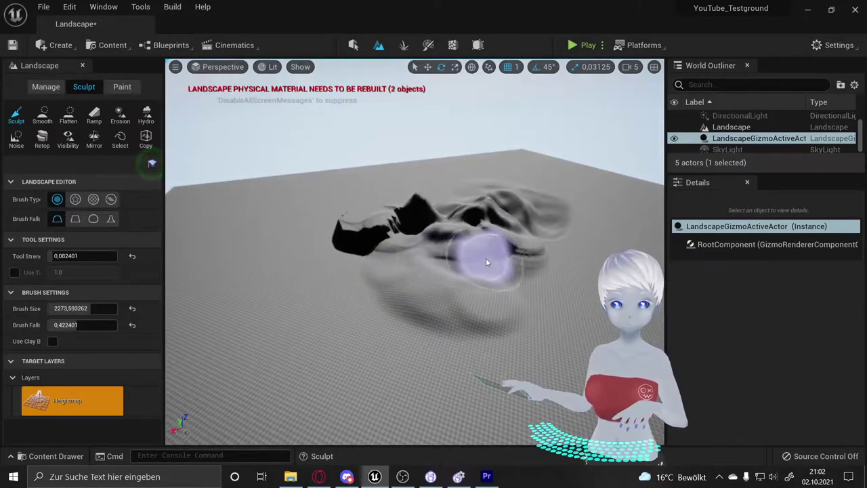
{"action": "left_click_drag", "start_coordinate": [486, 262], "coordinate": [470, 246]}
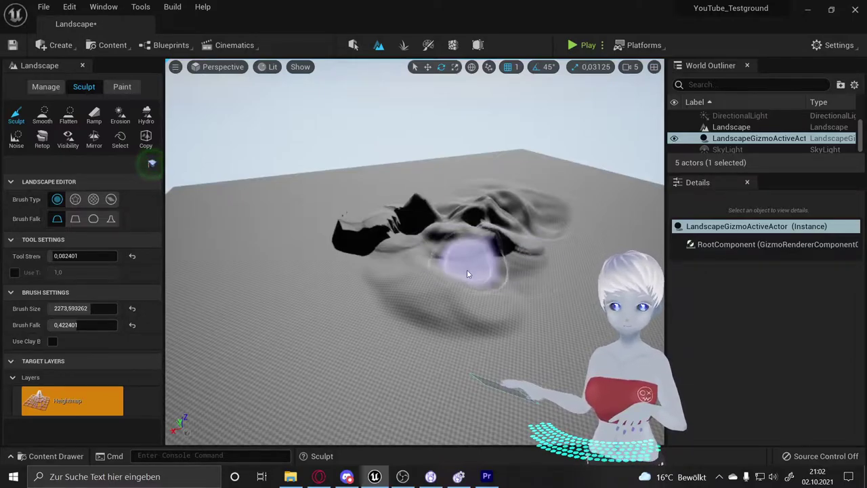
Switch to the Alpha brush and stamp four checker-texture shapes into the ground
{"action": "left_click", "coordinate": [73, 199]}
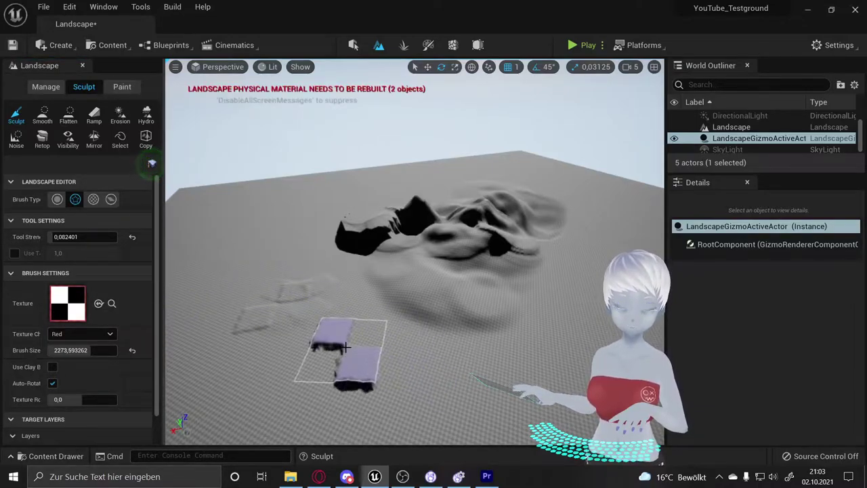
{"action": "left_click", "coordinate": [345, 347]}
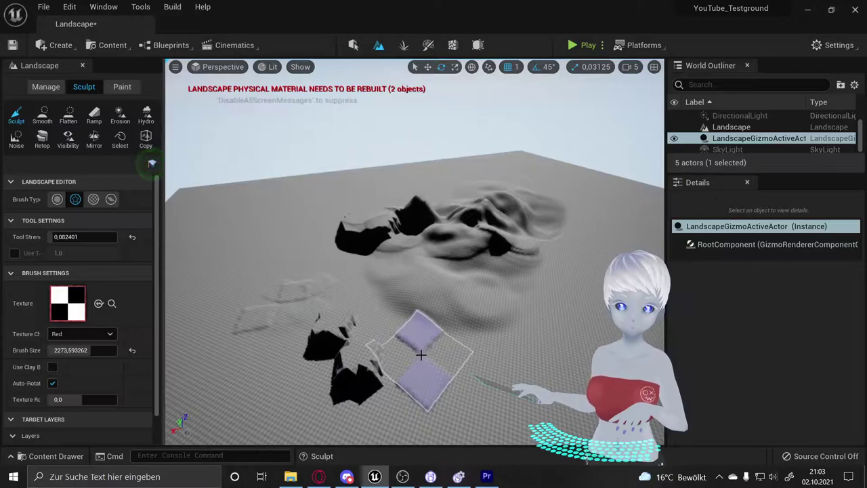
{"action": "left_click", "coordinate": [420, 354]}
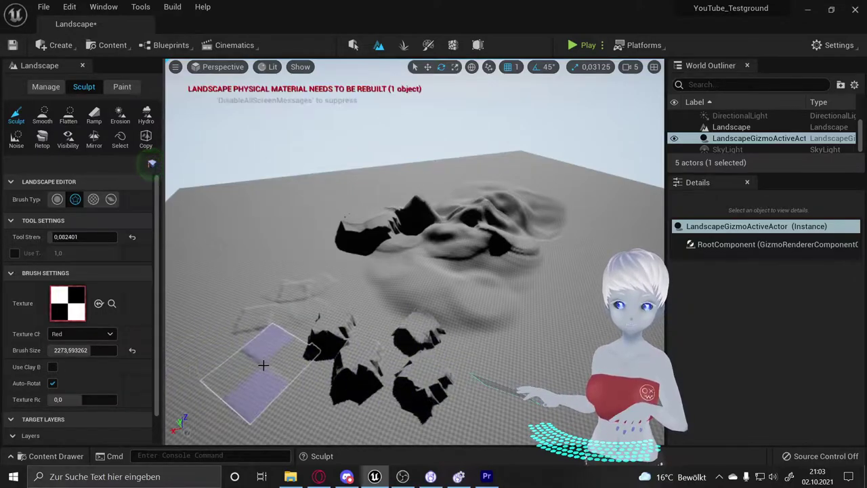
{"action": "left_click", "coordinate": [264, 365]}
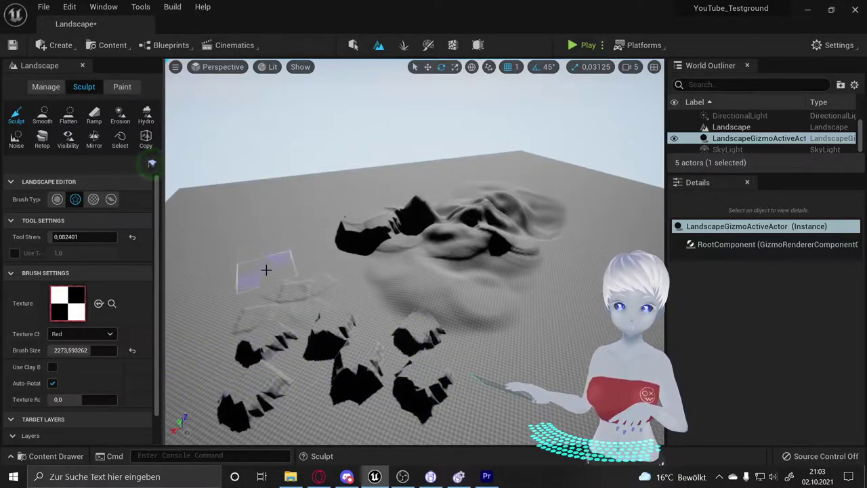
{"action": "left_click", "coordinate": [266, 269]}
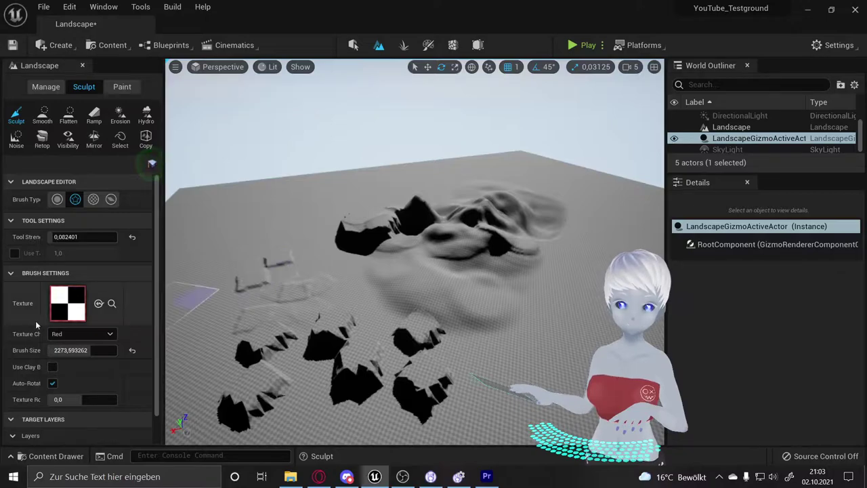
Use the Pattern brush with shifted, rotated texture to sculpt blocky patches at the left
{"action": "left_click", "coordinate": [93, 199]}
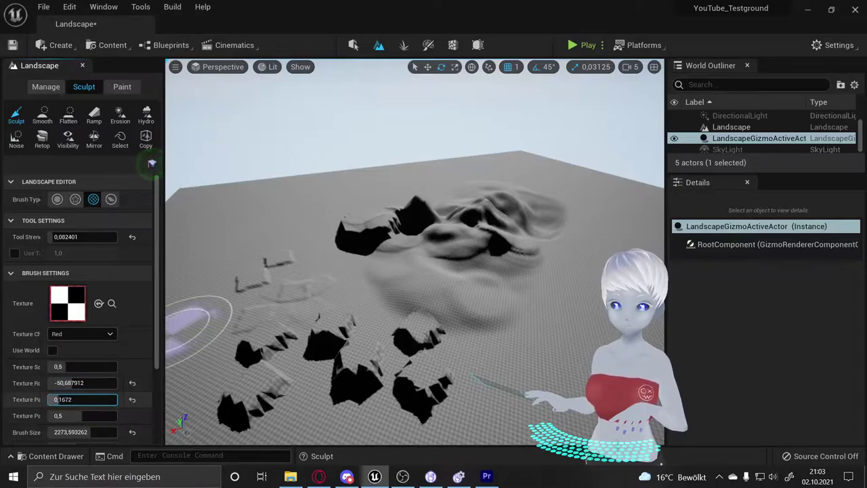
{"action": "left_click_drag", "start_coordinate": [58, 399], "coordinate": [63, 399]}
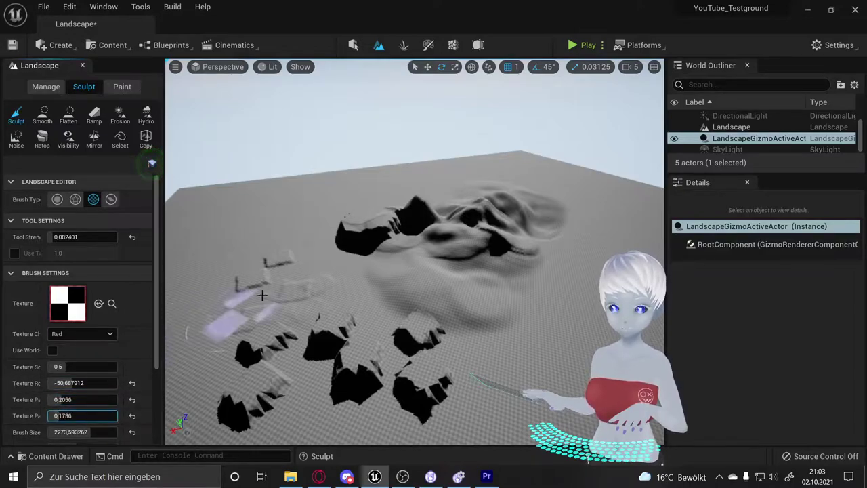
{"action": "left_click_drag", "start_coordinate": [196, 317], "coordinate": [288, 287]}
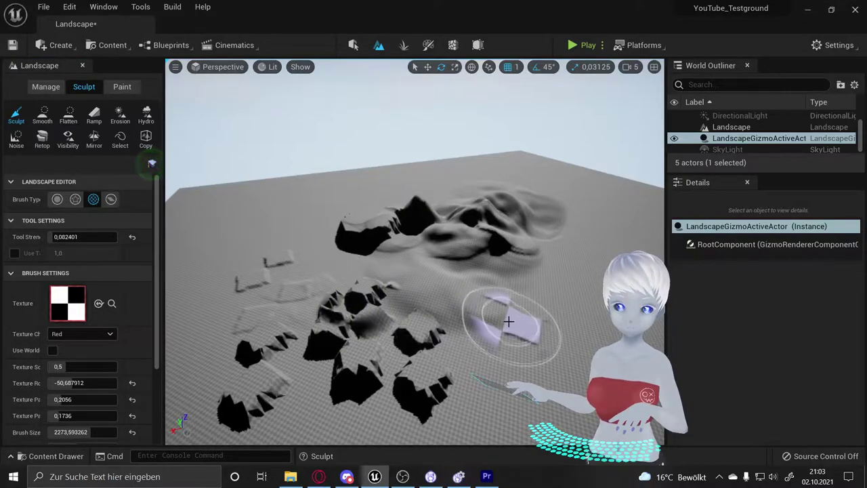
{"action": "mouse_move", "coordinate": [86, 384]}
{"action": "left_mouse_down"}
{"action": "mouse_move", "coordinate": [68, 384]}
{"action": "mouse_move", "coordinate": [65, 366]}
{"action": "left_mouse_up"}
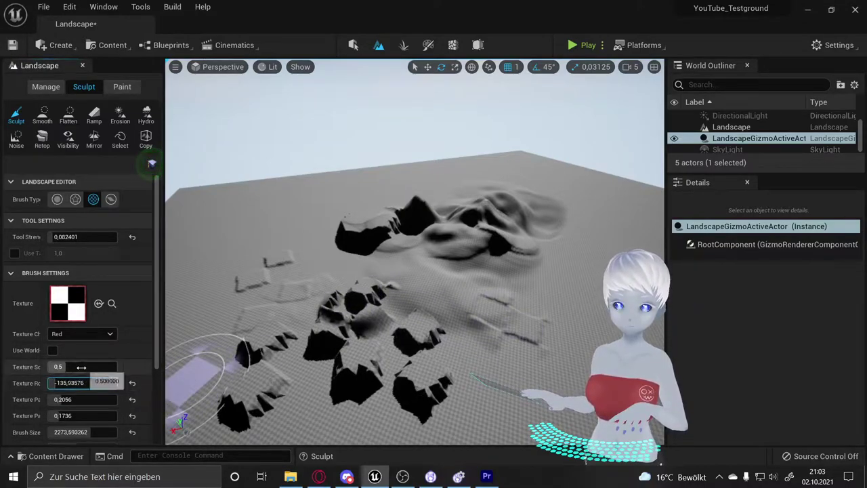
{"action": "left_click", "coordinate": [199, 279]}
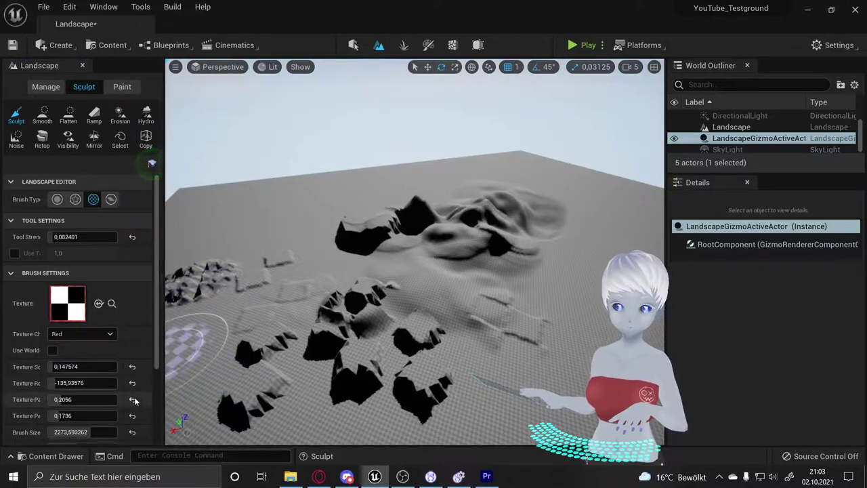
Paint a round checker-pattern patch at the front right of the terrain
{"action": "right_click_drag", "start_coordinate": [187, 240], "coordinate": [186, 240]}
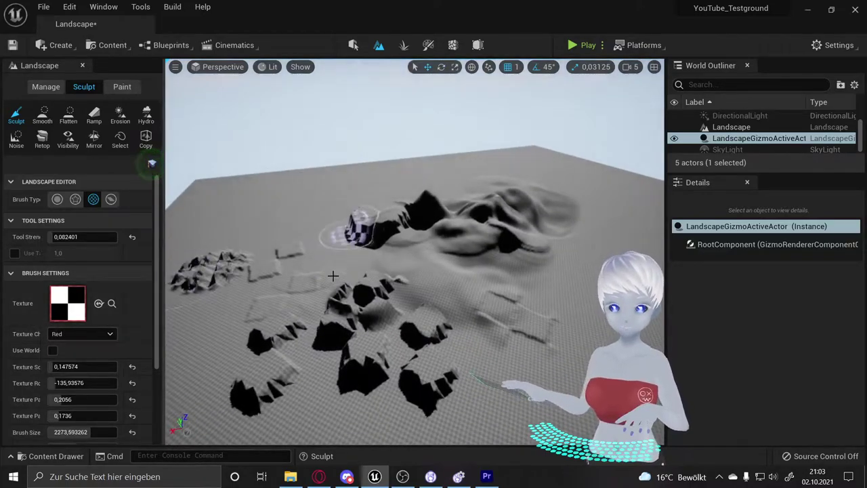
{"action": "left_click_drag", "start_coordinate": [530, 353], "coordinate": [525, 350]}
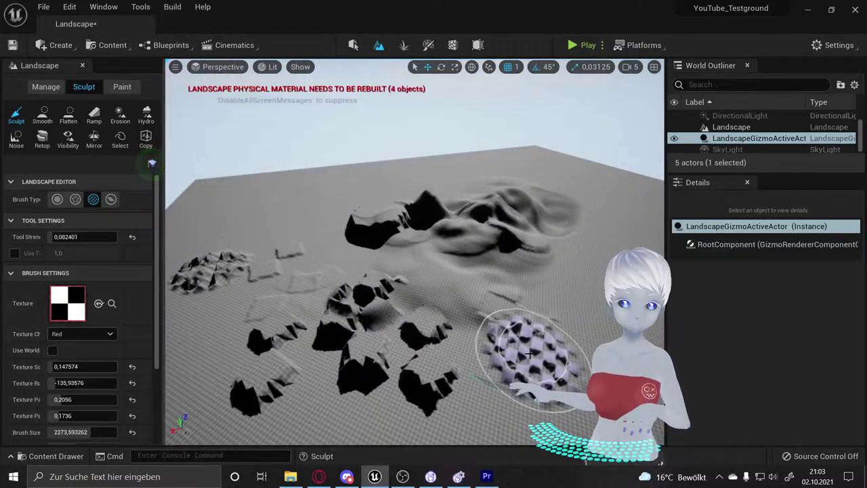
{"action": "right_click_drag", "start_coordinate": [525, 350], "coordinate": [474, 338]}
{"action": "right_click_drag", "start_coordinate": [592, 444], "coordinate": [593, 444]}
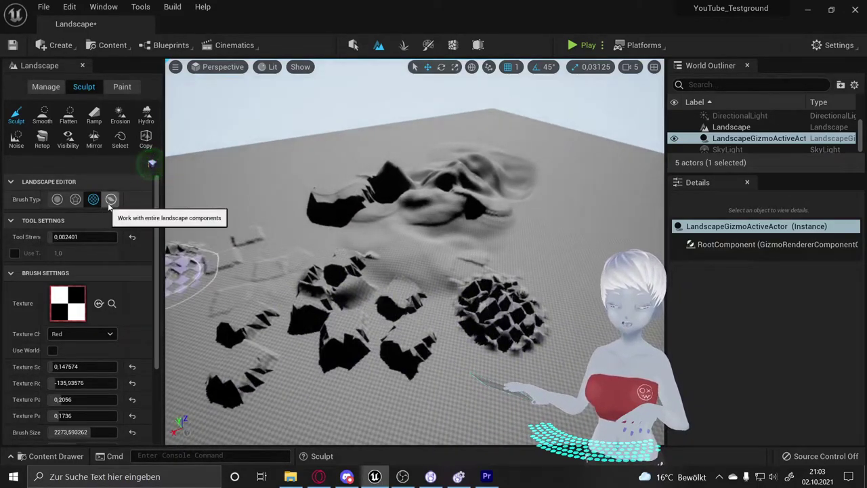
Raise a whole landscape component with the Component brush, then undo it
{"action": "left_click", "coordinate": [110, 199]}
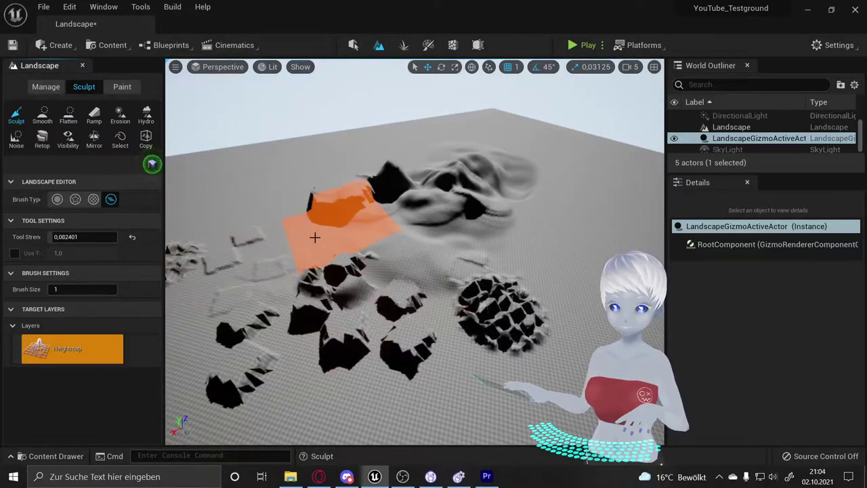
{"action": "left_click", "coordinate": [212, 181]}
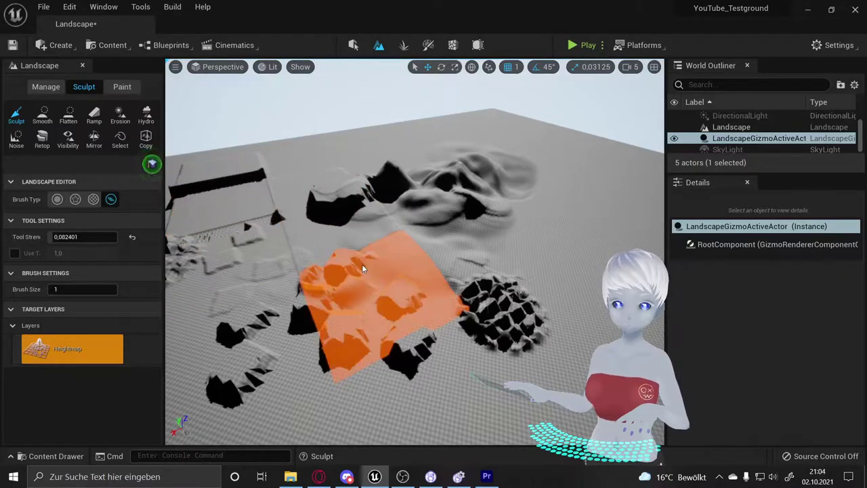
{"action": "key", "text": "ctrl+z"}
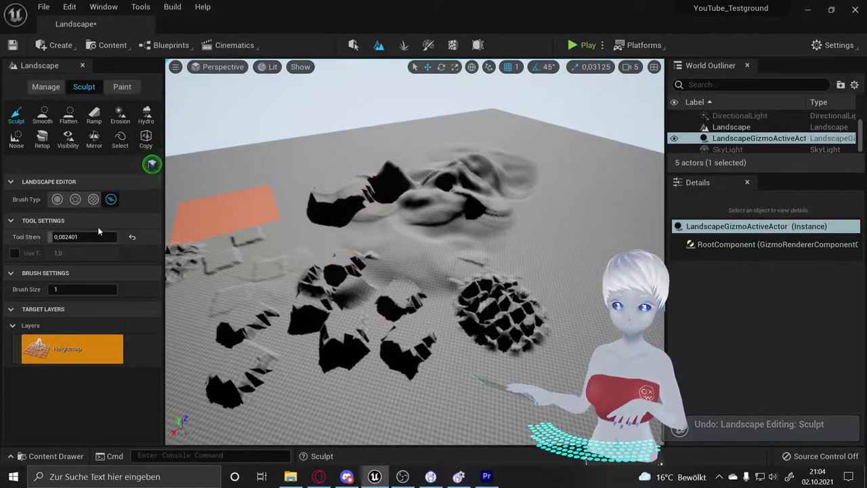
Return to the circle sculpting brush, undo the previous stroke, and rotate the landscape view
{"action": "left_click", "coordinate": [57, 199]}
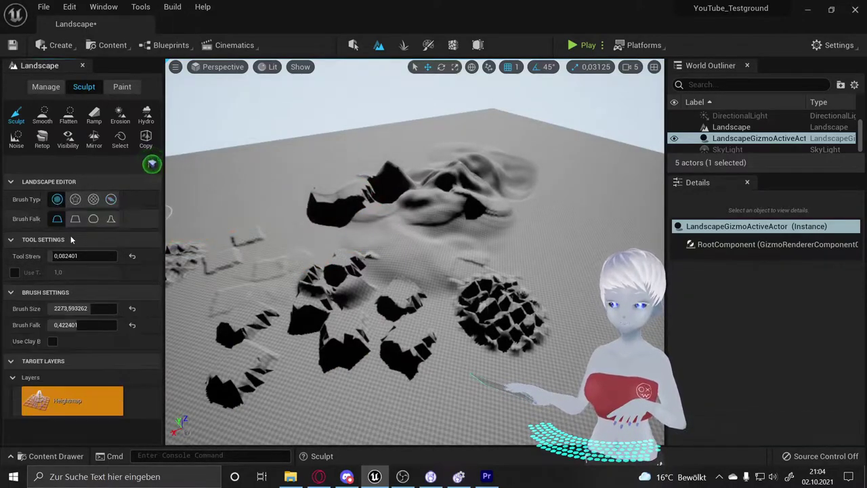
{"action": "key", "text": "ctrl+z"}
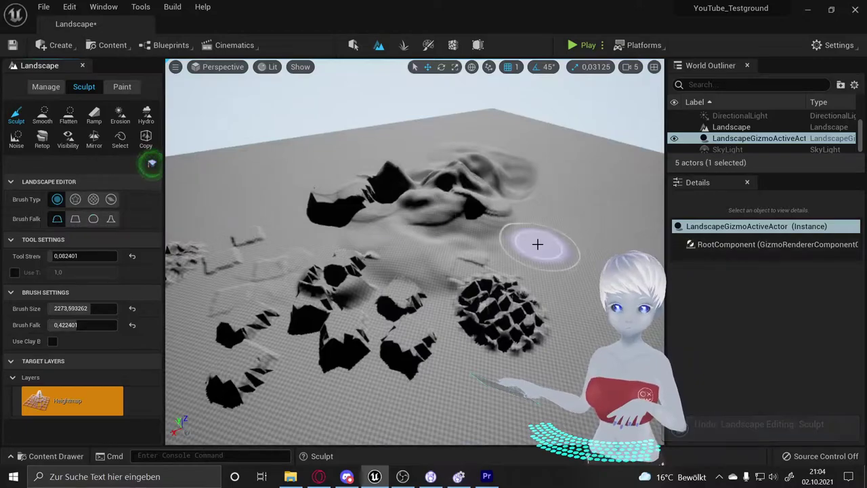
{"action": "right_click_drag", "start_coordinate": [537, 244], "coordinate": [477, 244]}
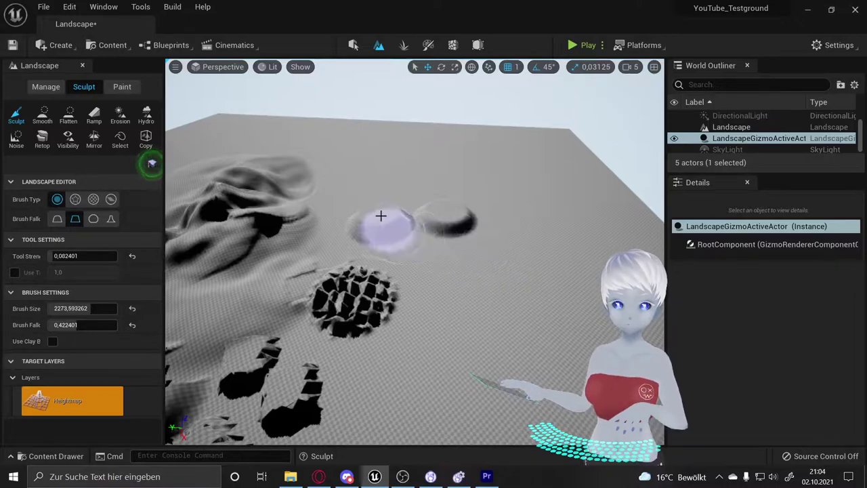
Press a second dent into the ground, undo it, and switch Brush Falloff to a smoother type
{"action": "left_click_drag", "start_coordinate": [388, 219], "coordinate": [381, 207]}
{"action": "key", "text": "ctrl+z"}
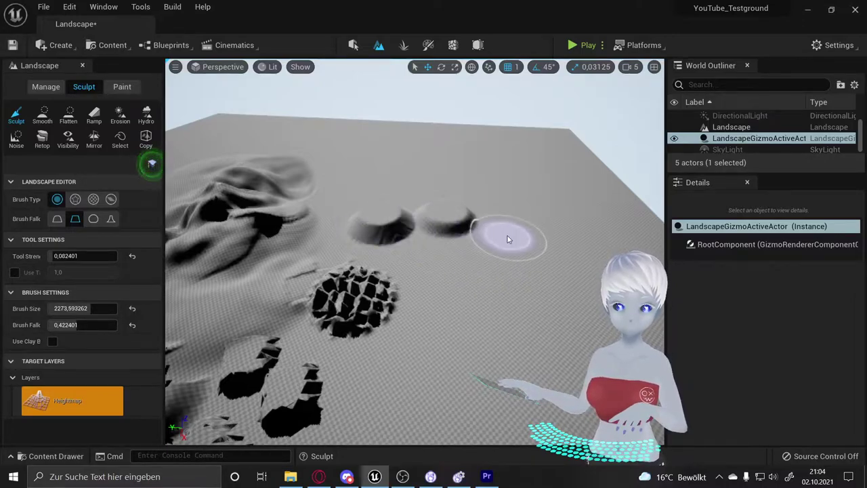
{"action": "left_click", "coordinate": [93, 218]}
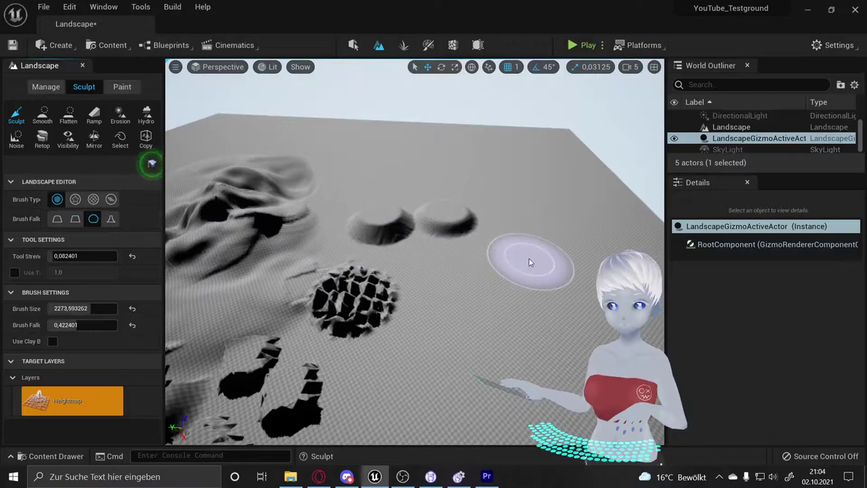
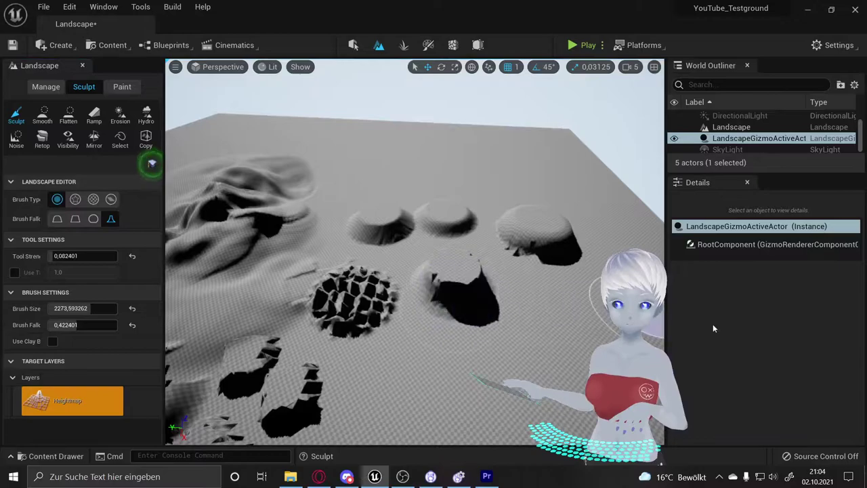
With the Smooth tool, soften the dark hole and the jagged pit at the lower left
{"action": "right_click_drag", "start_coordinate": [493, 300], "coordinate": [542, 271]}
{"action": "right_click_drag", "start_coordinate": [407, 340], "coordinate": [407, 341]}
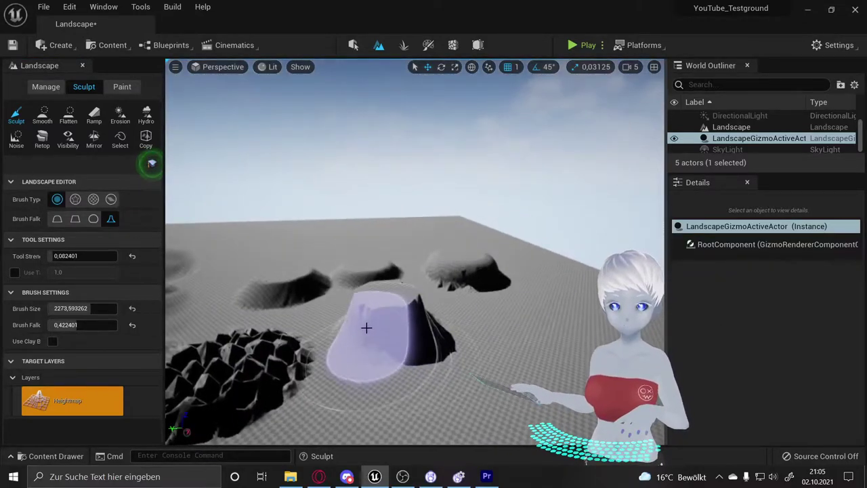
{"action": "right_click_drag", "start_coordinate": [321, 339], "coordinate": [321, 338]}
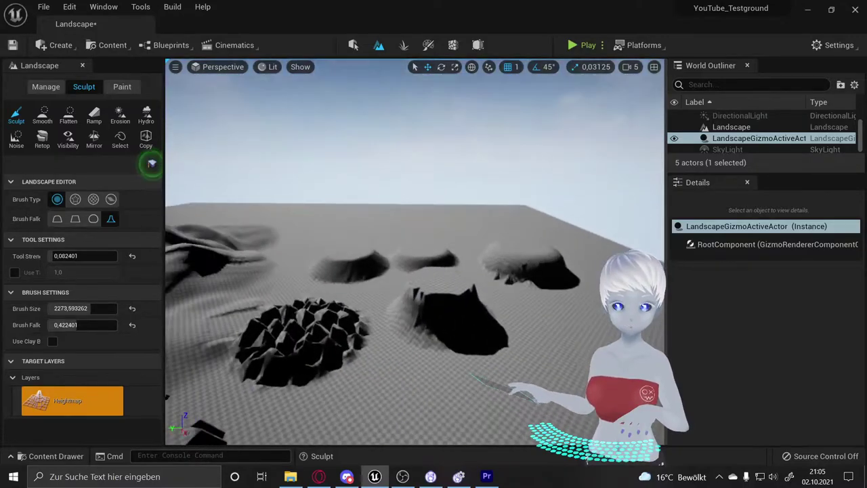
{"action": "right_click_drag", "start_coordinate": [251, 248], "coordinate": [251, 248]}
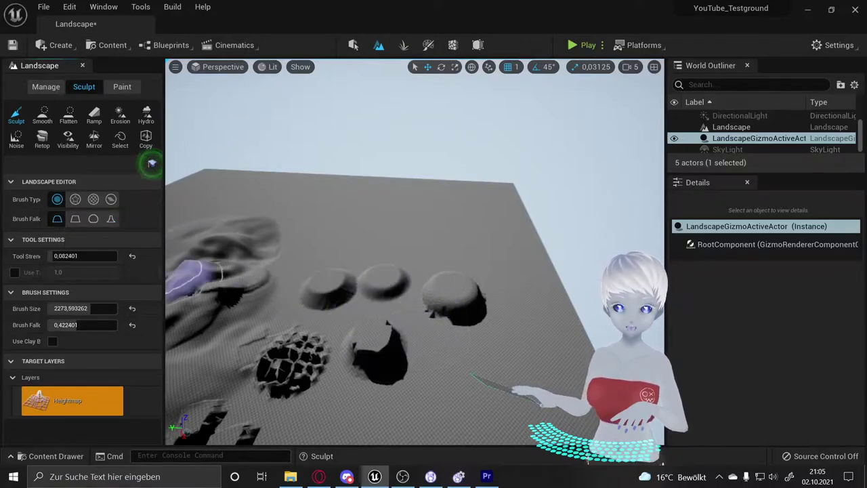
{"action": "left_click", "coordinate": [42, 115]}
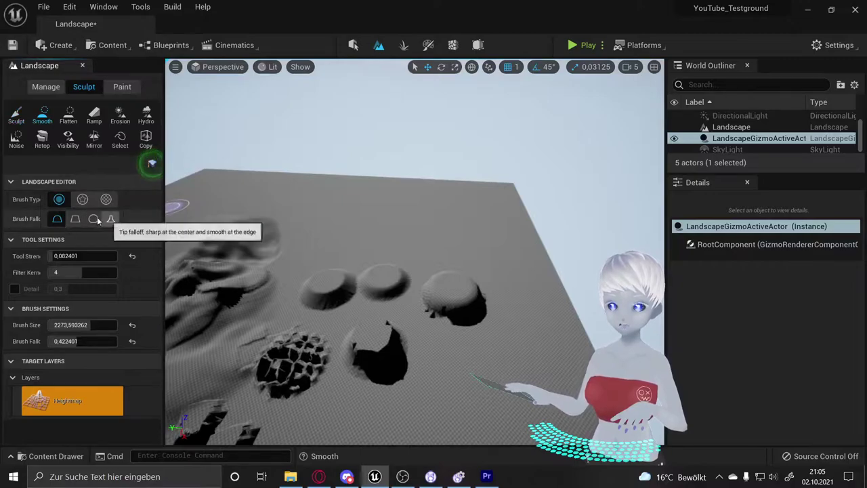
{"action": "mouse_move", "coordinate": [381, 348]}
{"action": "left_mouse_down"}
{"action": "mouse_move", "coordinate": [378, 339]}
{"action": "mouse_move", "coordinate": [481, 283]}
{"action": "left_mouse_up"}
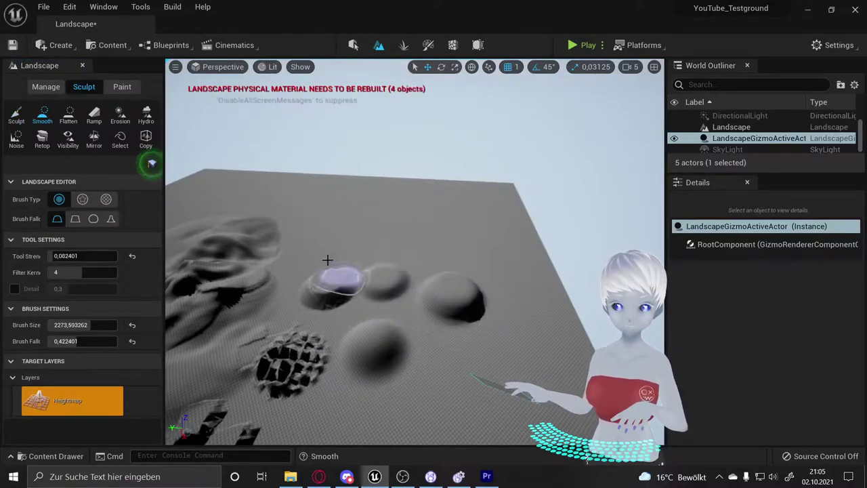
{"action": "left_click_drag", "start_coordinate": [333, 306], "coordinate": [315, 343]}
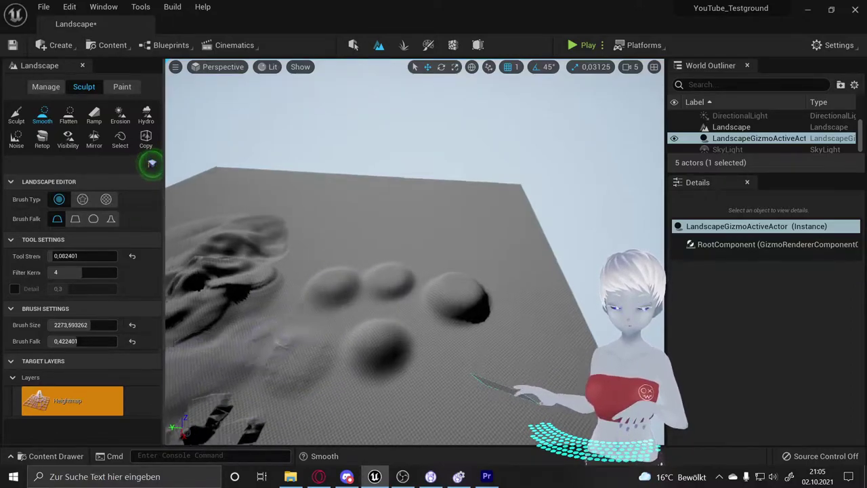
Soften the dark rock chunks into gentle bumps and slopes up to the rock ridge
{"action": "right_click_drag", "start_coordinate": [285, 312], "coordinate": [332, 315]}
{"action": "left_click_drag", "start_coordinate": [363, 300], "coordinate": [298, 293]}
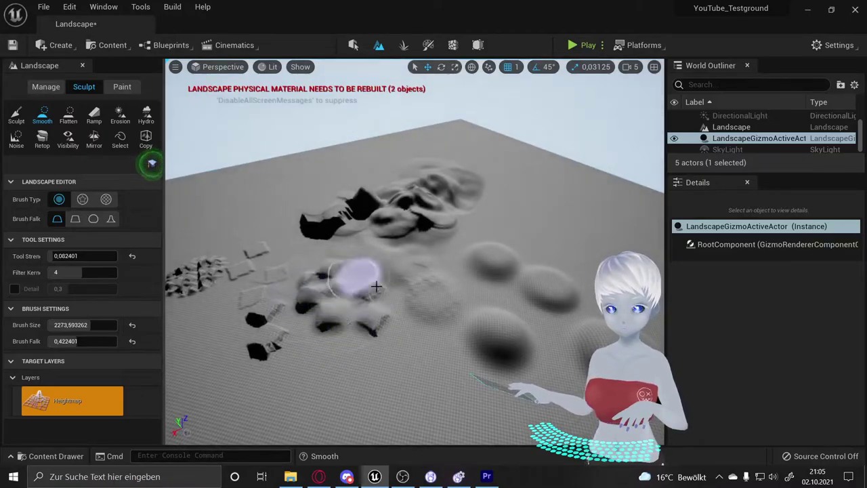
{"action": "mouse_move", "coordinate": [264, 352]}
{"action": "left_mouse_down"}
{"action": "mouse_move", "coordinate": [268, 302]}
{"action": "mouse_move", "coordinate": [314, 277]}
{"action": "mouse_move", "coordinate": [381, 282]}
{"action": "left_mouse_up"}
{"action": "right_click_drag", "start_coordinate": [381, 283], "coordinate": [247, 271]}
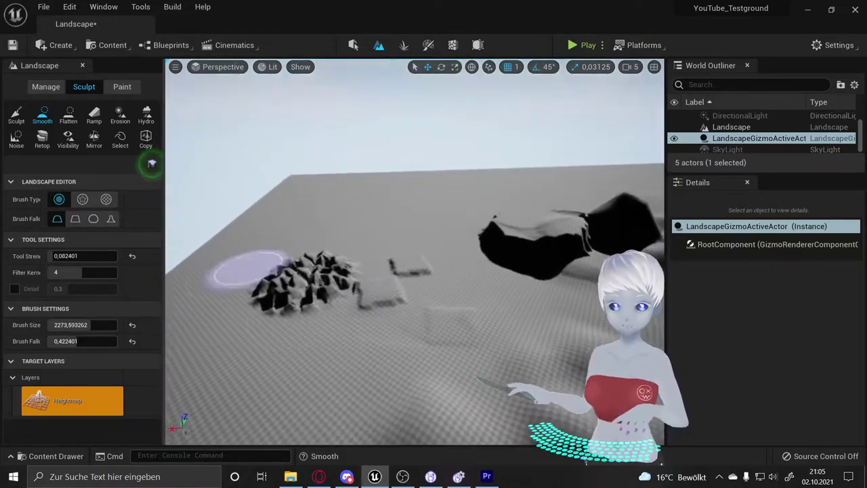
{"action": "mouse_move", "coordinate": [248, 271]}
{"action": "left_mouse_down"}
{"action": "mouse_move", "coordinate": [436, 324]}
{"action": "mouse_move", "coordinate": [544, 194]}
{"action": "left_mouse_up"}
{"action": "right_click_drag", "start_coordinate": [485, 202], "coordinate": [257, 339]}
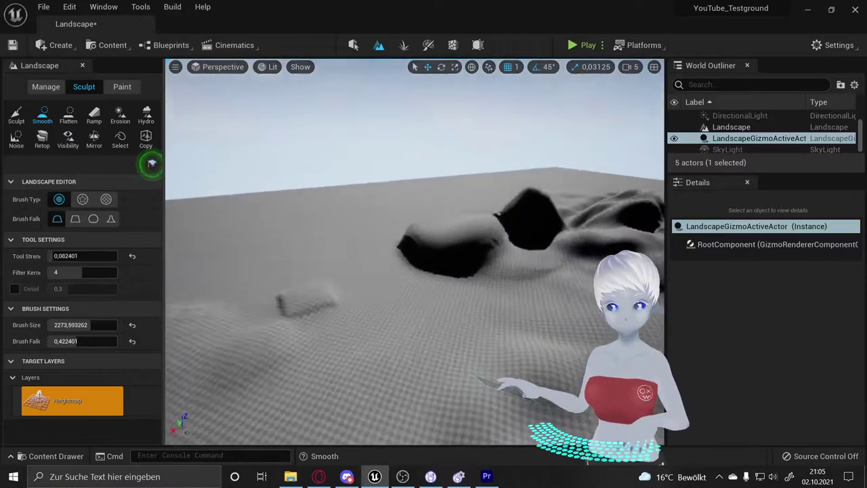
{"action": "left_click_drag", "start_coordinate": [257, 339], "coordinate": [370, 221]}
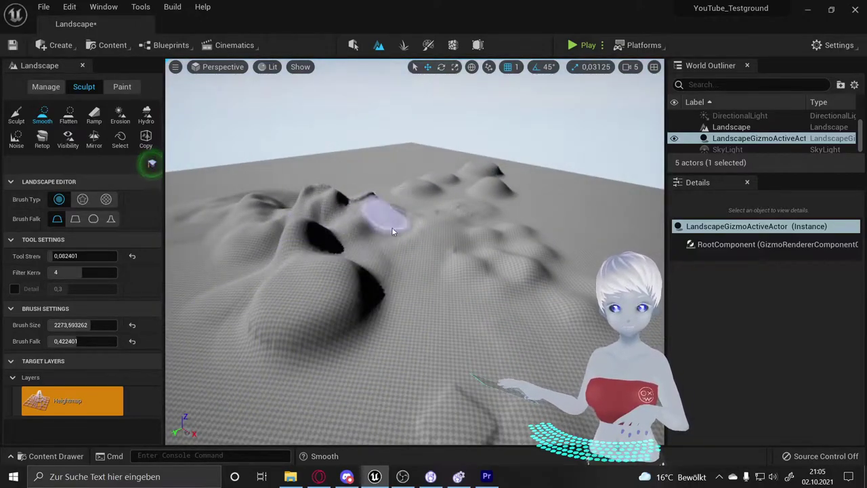
Smooth the ridge and nearby terrain up close, then pull back to review the landscape
{"action": "right_click_drag", "start_coordinate": [391, 227], "coordinate": [386, 199]}
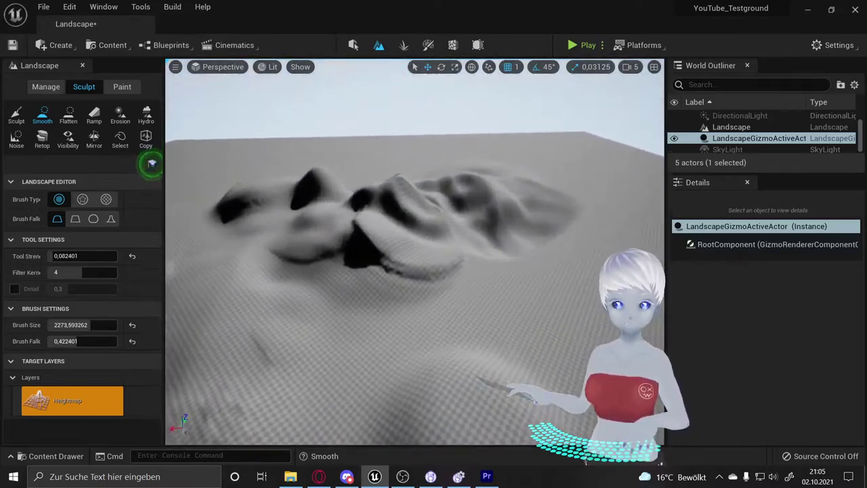
{"action": "mouse_move", "coordinate": [387, 199]}
{"action": "left_mouse_down"}
{"action": "mouse_move", "coordinate": [371, 267]}
{"action": "mouse_move", "coordinate": [325, 213]}
{"action": "mouse_move", "coordinate": [477, 251]}
{"action": "left_mouse_up"}
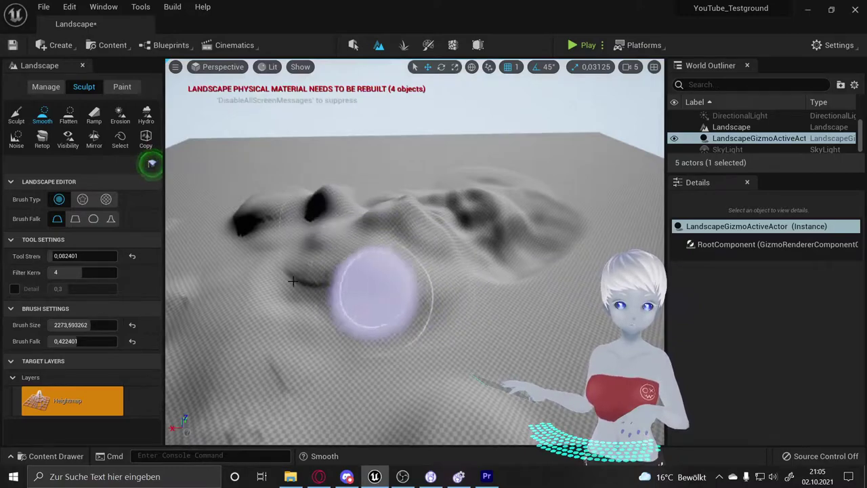
{"action": "right_click_drag", "start_coordinate": [435, 226], "coordinate": [436, 226]}
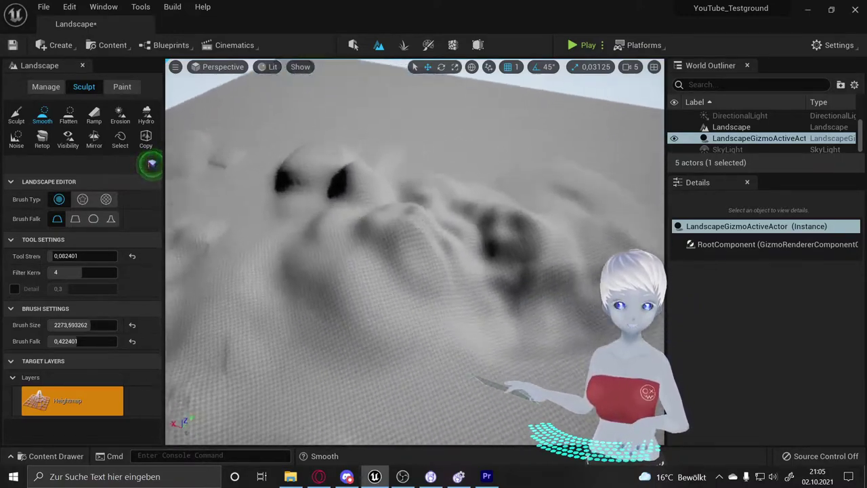
{"action": "left_click_drag", "start_coordinate": [436, 226], "coordinate": [327, 217]}
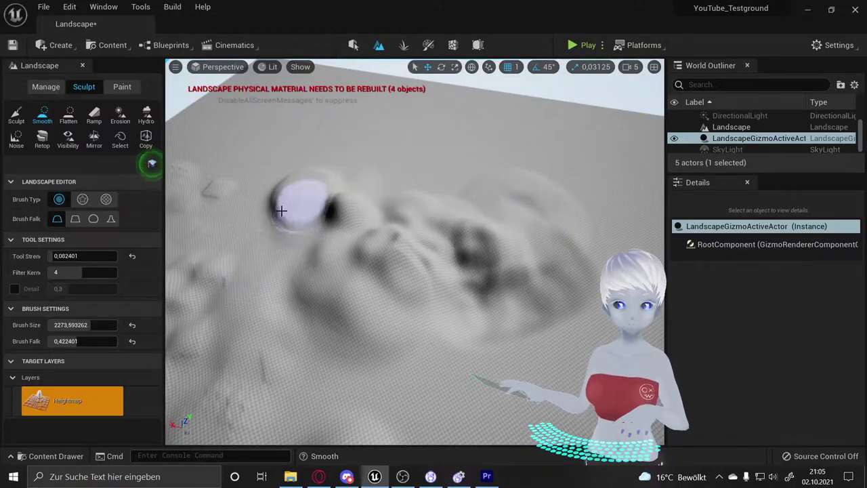
{"action": "right_click_drag", "start_coordinate": [281, 210], "coordinate": [281, 211]}
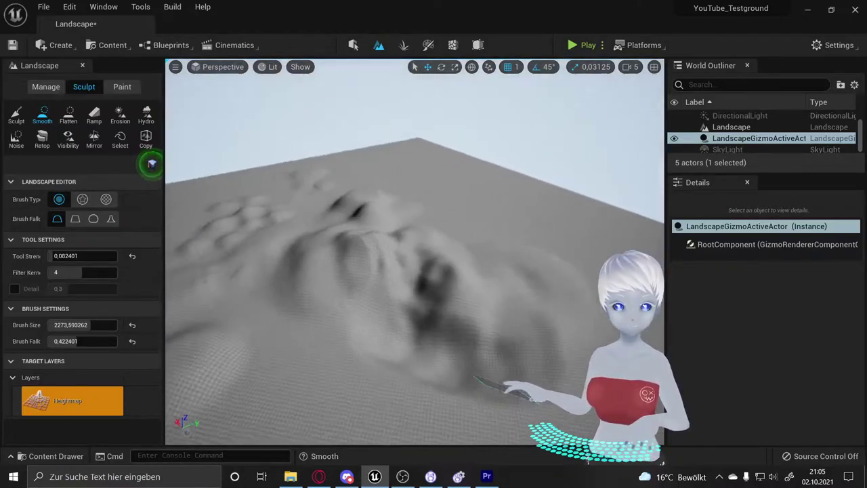
{"action": "right_click_drag", "start_coordinate": [391, 279], "coordinate": [391, 279]}
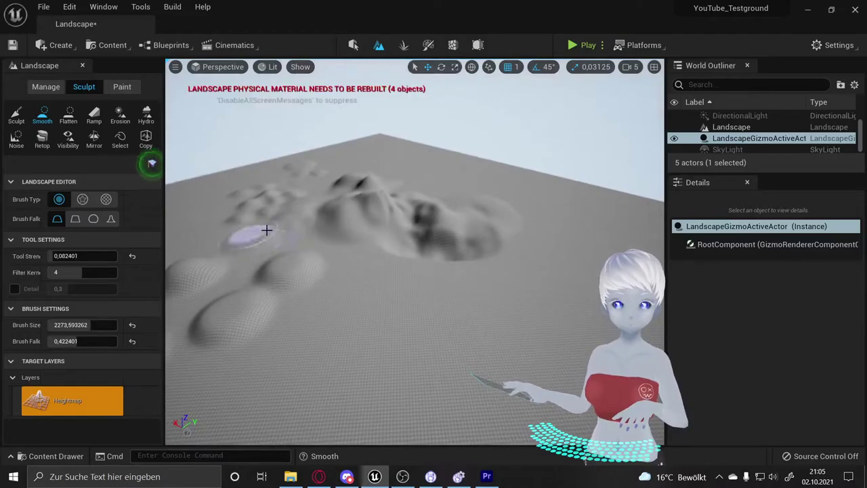
{"action": "right_click_drag", "start_coordinate": [245, 217], "coordinate": [245, 217]}
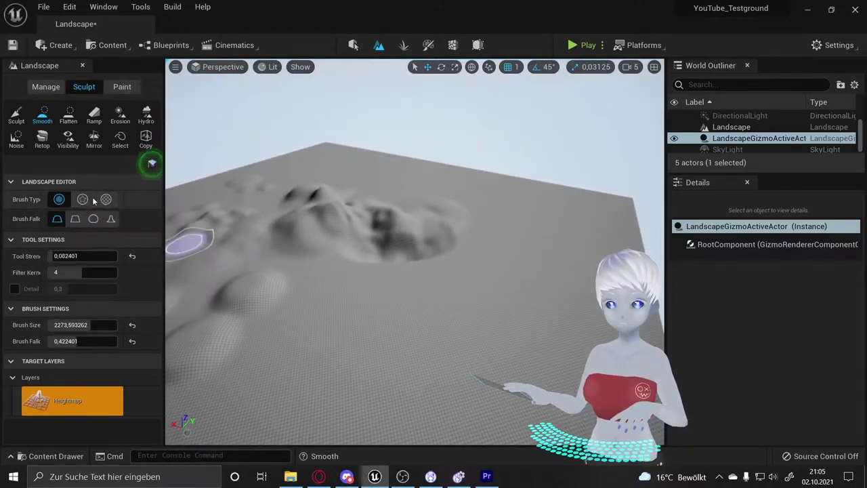
Level the bumps at the lower left of the landscape with the Flatten tool
{"action": "left_click", "coordinate": [69, 116]}
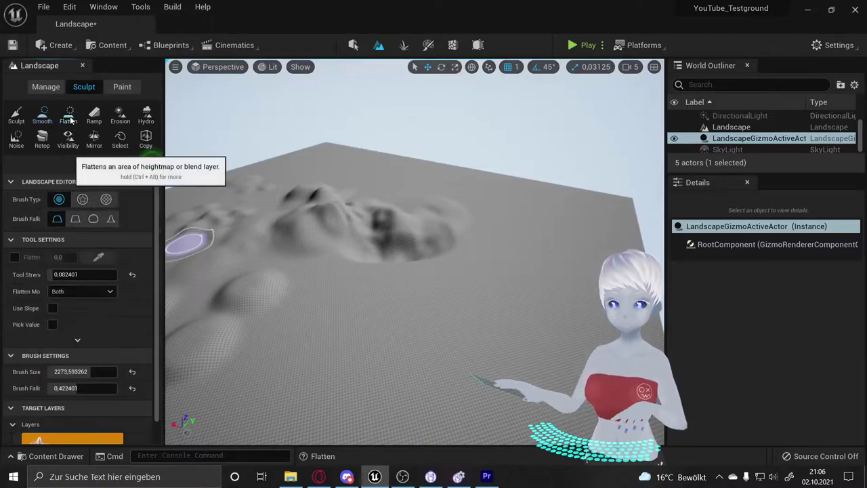
{"action": "mouse_move", "coordinate": [283, 299]}
{"action": "left_mouse_down"}
{"action": "mouse_move", "coordinate": [308, 295]}
{"action": "mouse_move", "coordinate": [222, 345]}
{"action": "left_mouse_up"}
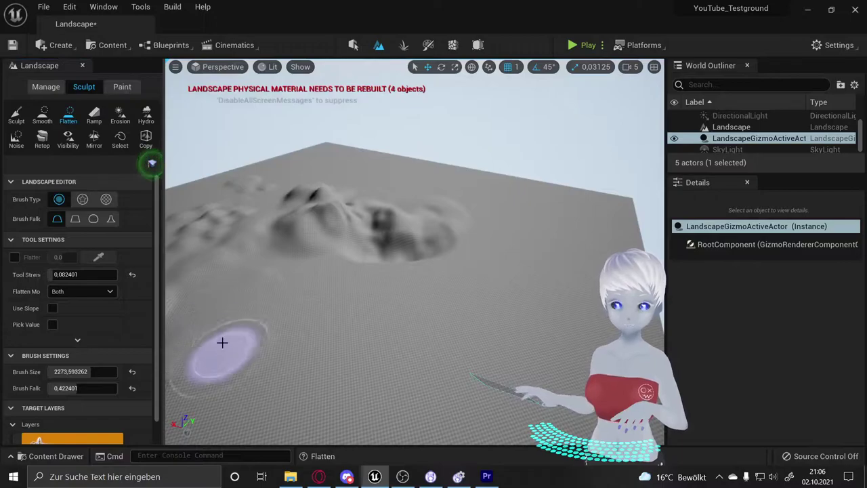
{"action": "right_click_drag", "start_coordinate": [399, 286], "coordinate": [326, 214]}
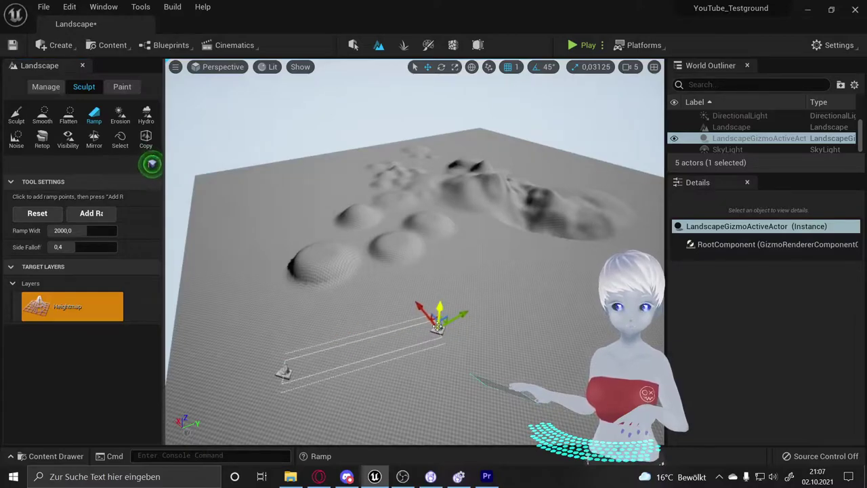
Add a ramp between the two placed ramp points and view it against the hills
{"action": "mouse_move", "coordinate": [471, 232]}
{"action": "right_mouse_down"}
{"action": "mouse_move", "coordinate": [467, 169]}
{"action": "mouse_move", "coordinate": [471, 257]}
{"action": "right_mouse_up"}
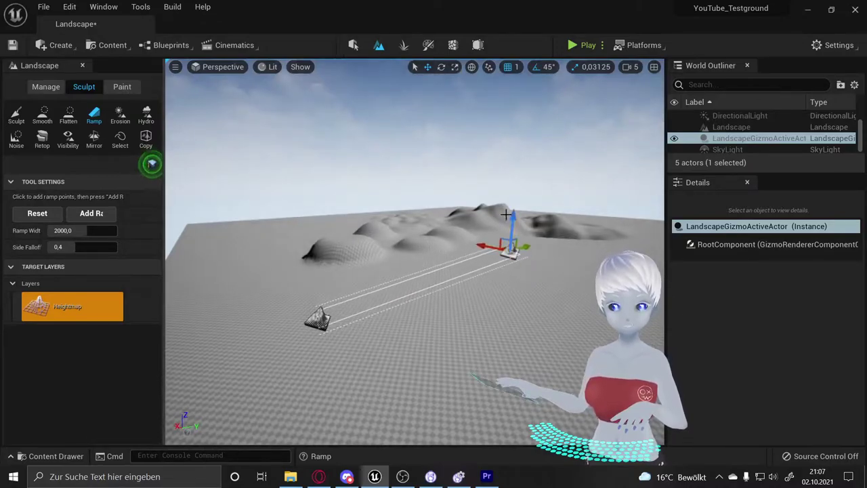
{"action": "left_click", "coordinate": [96, 218]}
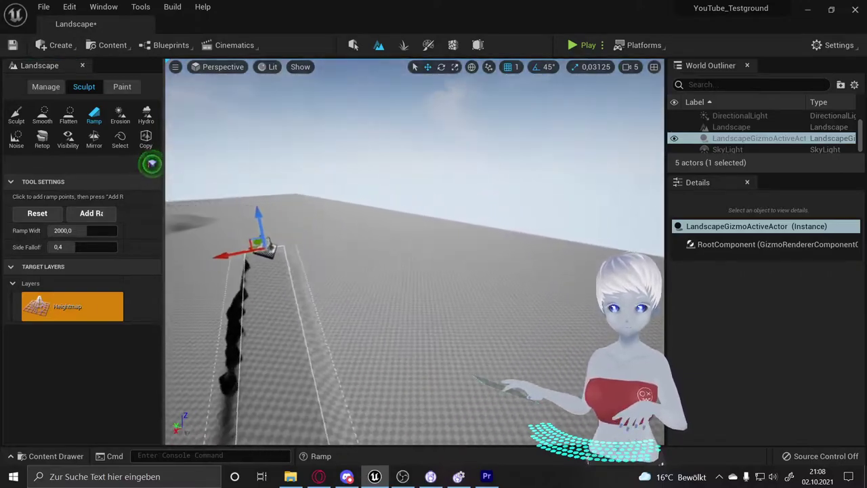
{"action": "right_click_drag", "start_coordinate": [430, 302], "coordinate": [430, 302]}
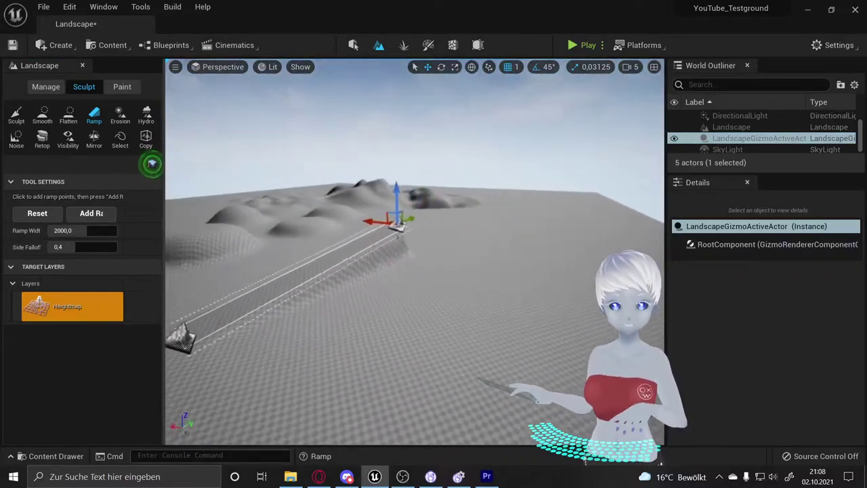
{"action": "right_click_drag", "start_coordinate": [332, 283], "coordinate": [292, 270]}
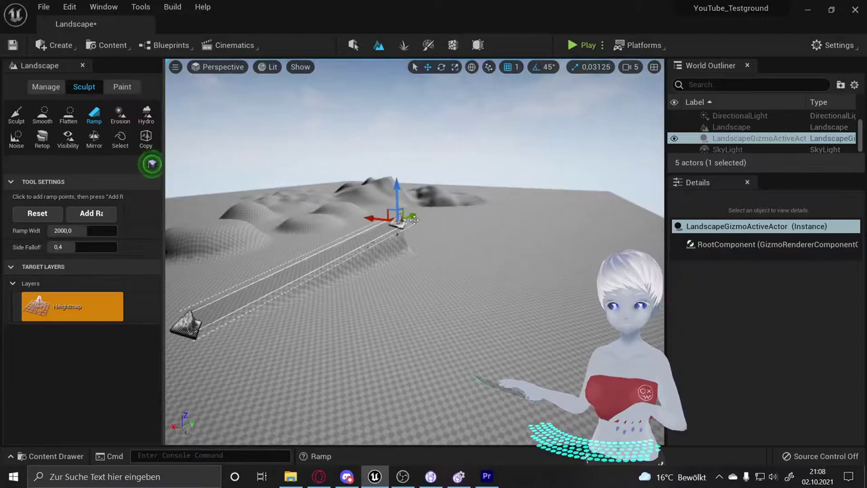
{"action": "scroll", "coordinate": [414, 219], "scroll_direction": "up", "scroll_amount": 5}
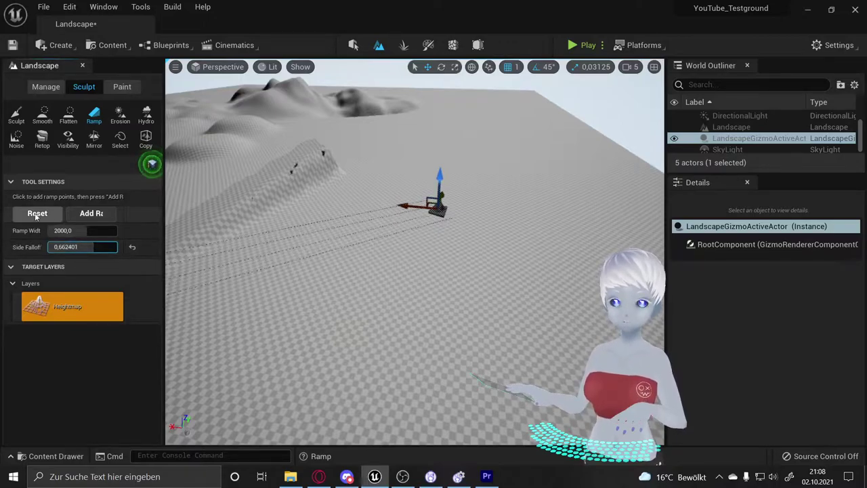
Apply the second ramp so two raised ramps form a V before the hills, and inspect it
{"action": "left_click", "coordinate": [82, 216]}
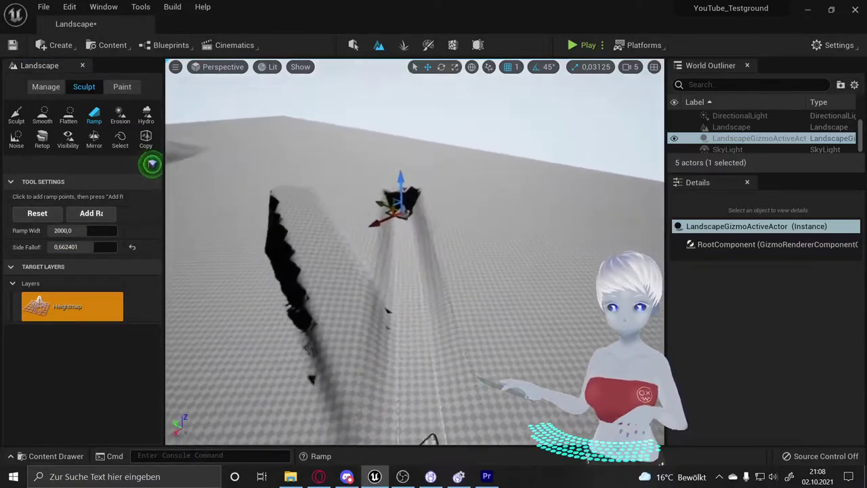
{"action": "right_click_drag", "start_coordinate": [355, 288], "coordinate": [363, 308]}
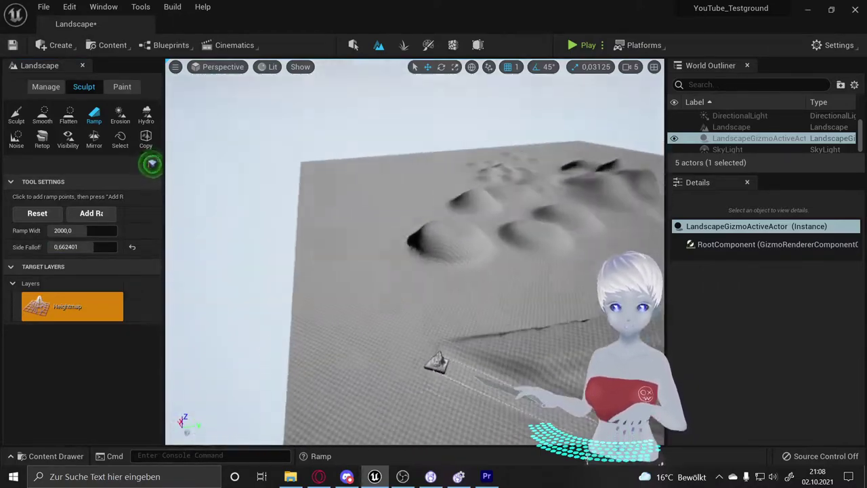
{"action": "right_click_drag", "start_coordinate": [234, 302], "coordinate": [235, 303]}
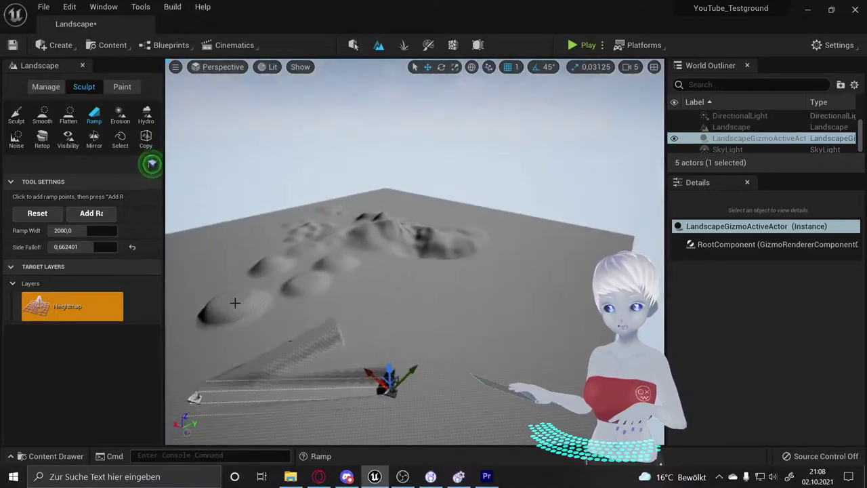
{"action": "left_click", "coordinate": [13, 283]}
{"action": "left_click", "coordinate": [13, 284]}
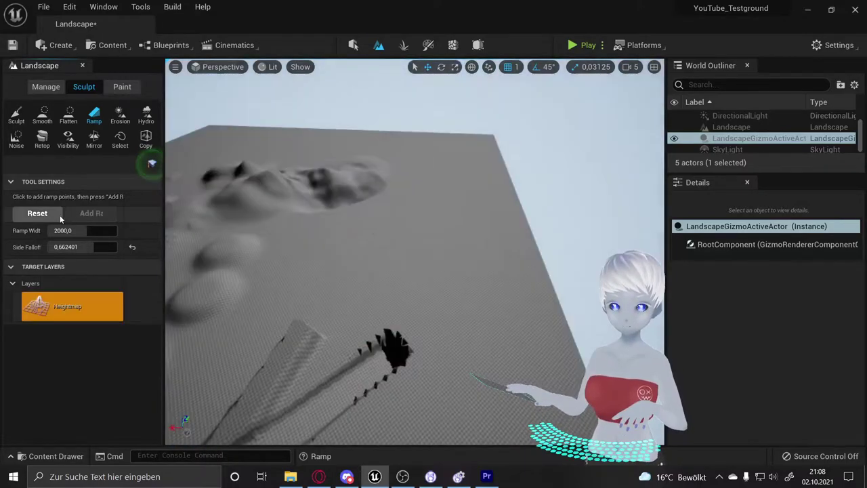
{"action": "left_click", "coordinate": [91, 213]}
{"action": "right_click_drag", "start_coordinate": [406, 271], "coordinate": [406, 271]}
{"action": "right_click_drag", "start_coordinate": [440, 325], "coordinate": [440, 325]}
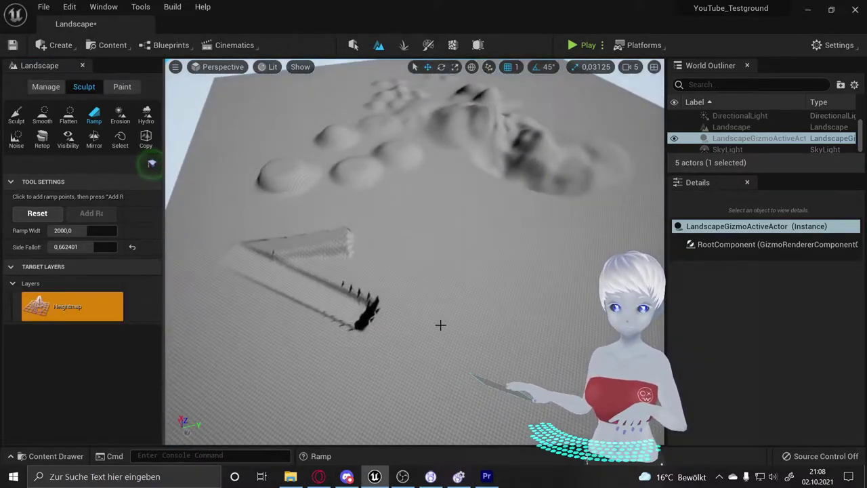
{"action": "mouse_move", "coordinate": [403, 297]}
{"action": "right_mouse_down"}
{"action": "mouse_move", "coordinate": [422, 285]}
{"action": "mouse_move", "coordinate": [415, 258]}
{"action": "right_mouse_up"}
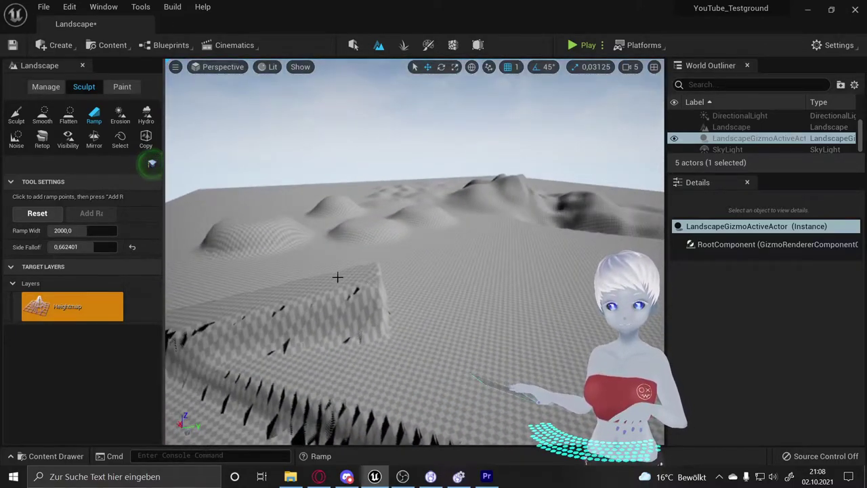
{"action": "right_click_drag", "start_coordinate": [337, 276], "coordinate": [338, 277]}
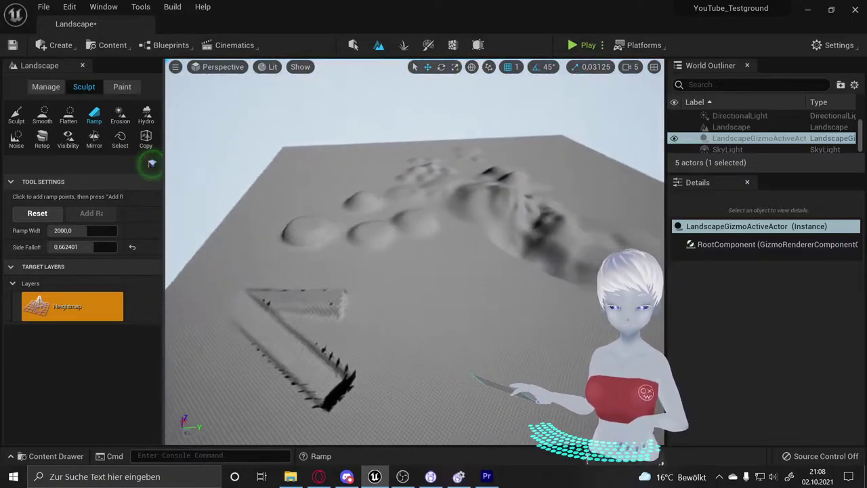
{"action": "right_click_drag", "start_coordinate": [303, 221], "coordinate": [303, 221]}
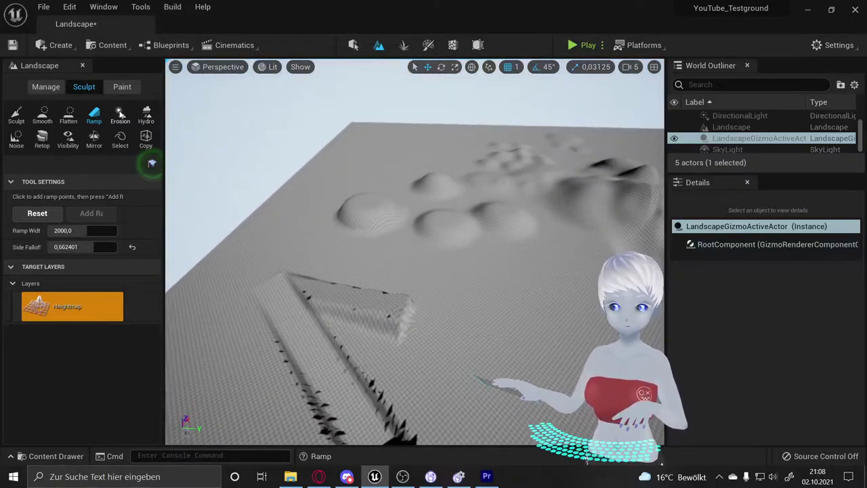
Erode the ramp and the hill slopes with the Erosion tool (threshold 64, 28 iterations)
{"action": "left_click", "coordinate": [120, 114]}
{"action": "right_click_drag", "start_coordinate": [224, 178], "coordinate": [251, 202]}
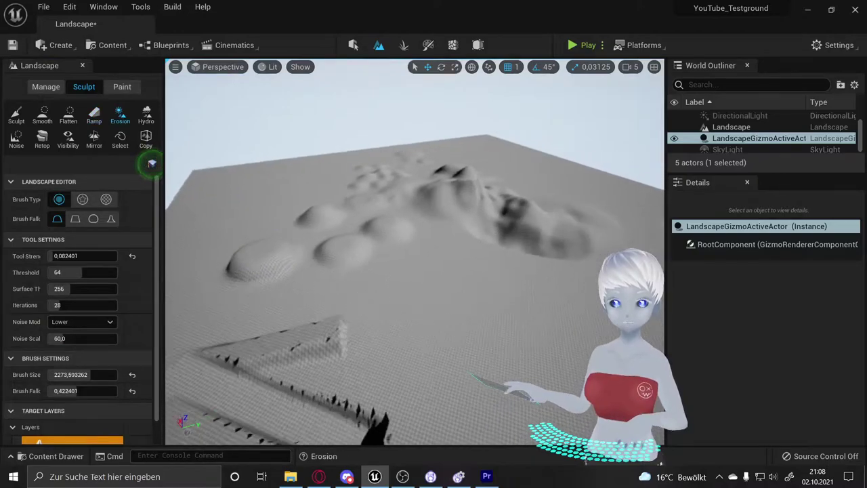
{"action": "right_click_drag", "start_coordinate": [287, 237], "coordinate": [286, 236]}
{"action": "mouse_move", "coordinate": [319, 319]}
{"action": "left_mouse_down"}
{"action": "mouse_move", "coordinate": [309, 380]}
{"action": "mouse_move", "coordinate": [364, 393]}
{"action": "left_mouse_up"}
{"action": "right_click_drag", "start_coordinate": [358, 399], "coordinate": [358, 399]}
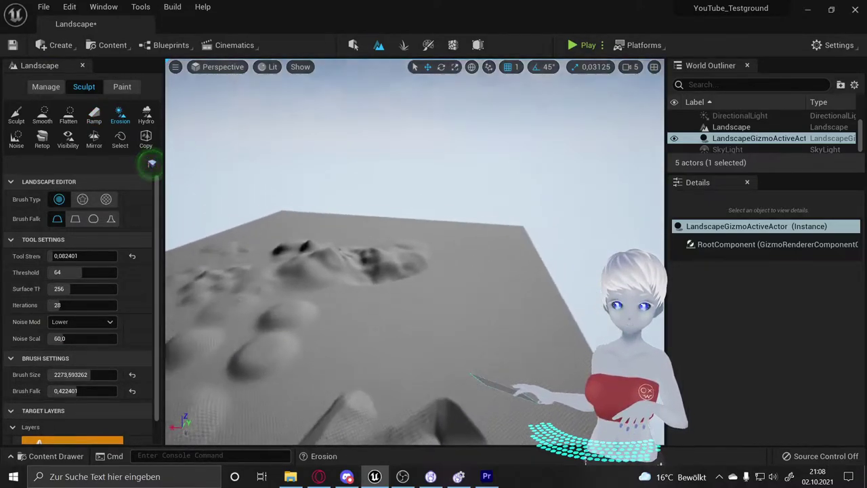
{"action": "right_click_drag", "start_coordinate": [420, 369], "coordinate": [420, 370]}
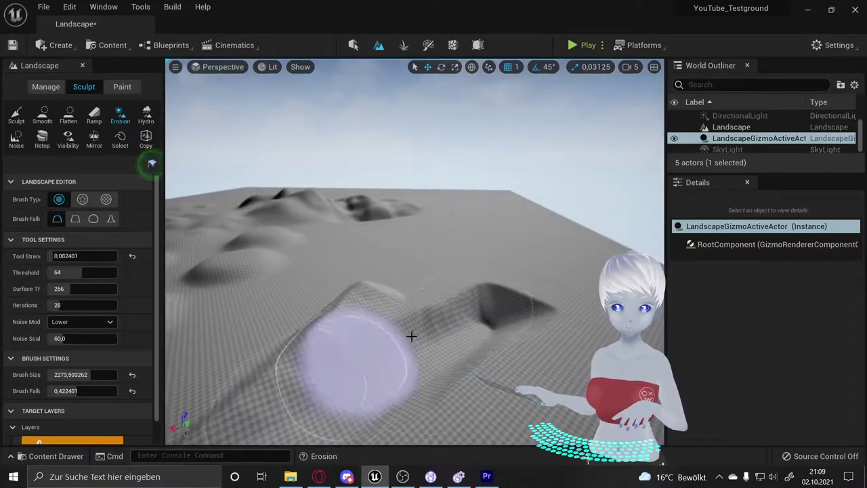
{"action": "left_click_drag", "start_coordinate": [412, 336], "coordinate": [309, 294]}
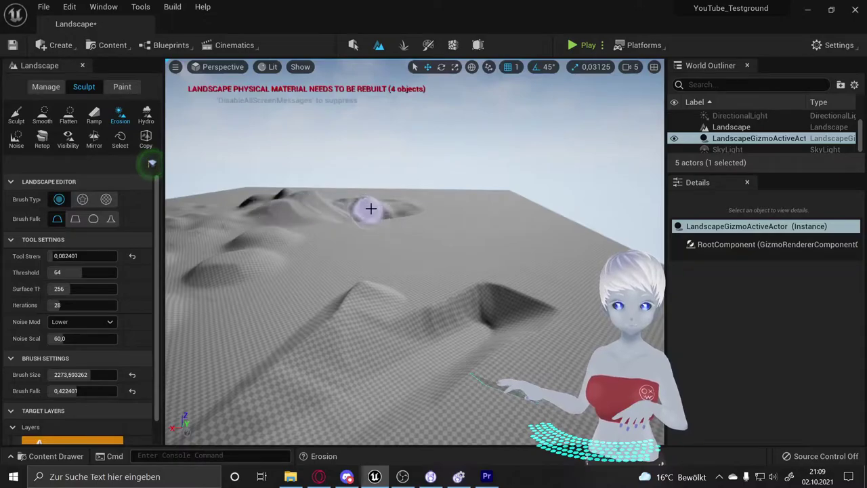
{"action": "right_click_drag", "start_coordinate": [360, 242], "coordinate": [359, 243]}
{"action": "mouse_move", "coordinate": [386, 231]}
{"action": "left_mouse_down"}
{"action": "mouse_move", "coordinate": [444, 245]}
{"action": "mouse_move", "coordinate": [306, 147]}
{"action": "left_mouse_up"}
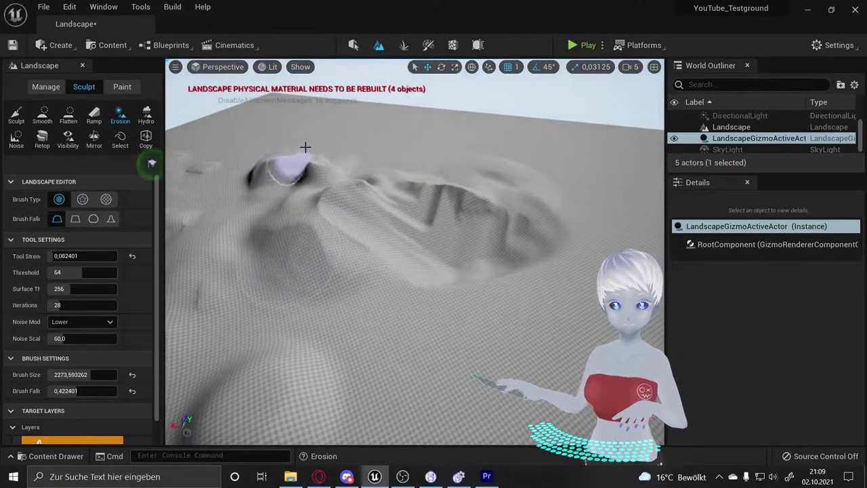
{"action": "left_click_drag", "start_coordinate": [319, 195], "coordinate": [458, 213]}
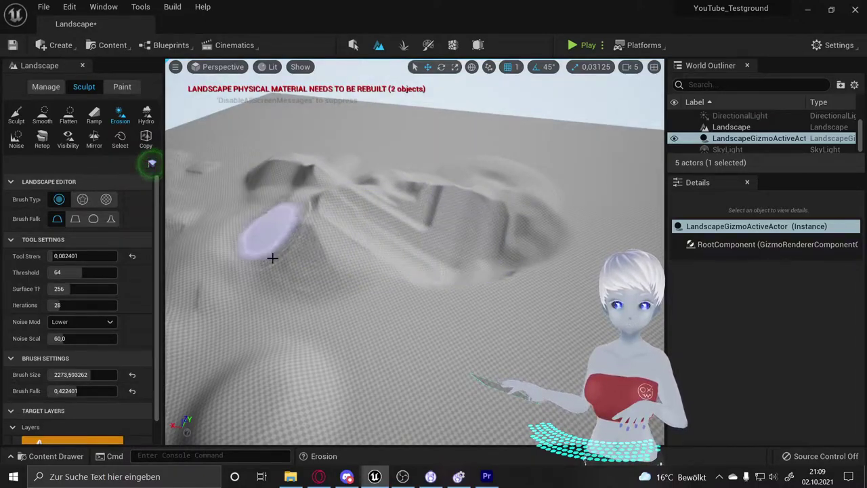
Streak the hills and foreground bumps with Hydro erosion at rain amount 128, then pick Smooth
{"action": "left_click", "coordinate": [147, 115]}
{"action": "left_click_drag", "start_coordinate": [282, 226], "coordinate": [277, 169]}
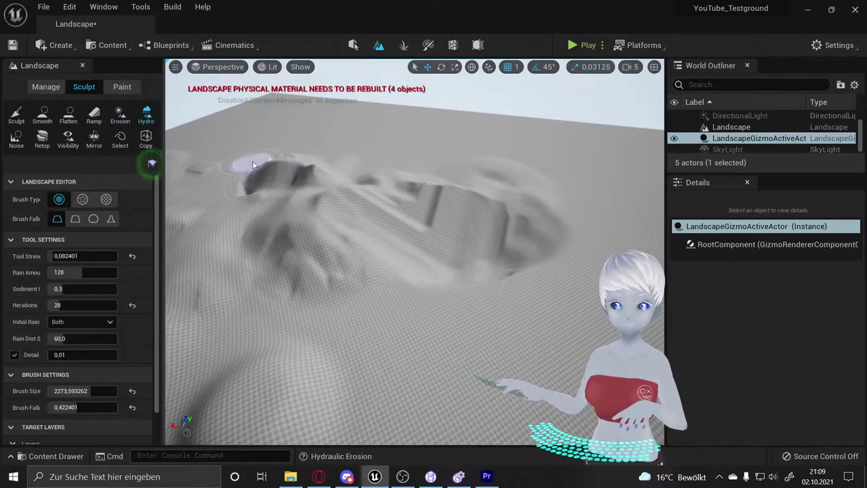
{"action": "mouse_move", "coordinate": [238, 188]}
{"action": "left_mouse_down"}
{"action": "mouse_move", "coordinate": [387, 296]}
{"action": "mouse_move", "coordinate": [348, 283]}
{"action": "left_mouse_up"}
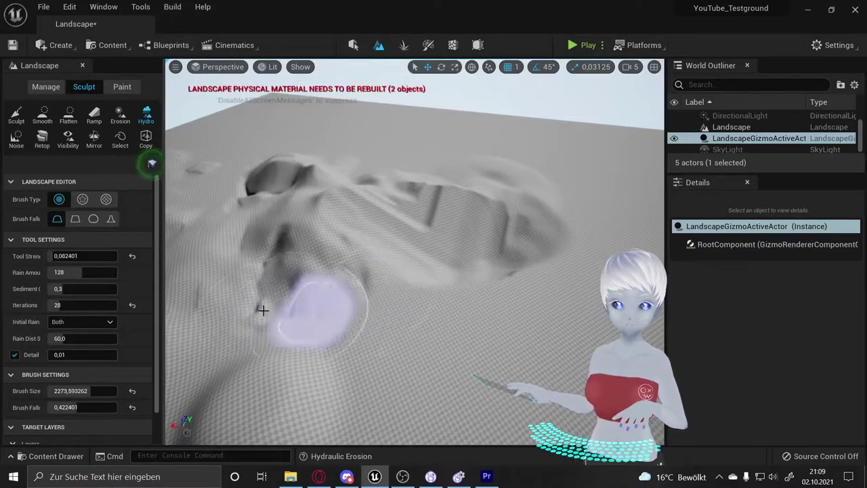
{"action": "right_click_drag", "start_coordinate": [400, 331], "coordinate": [358, 327]}
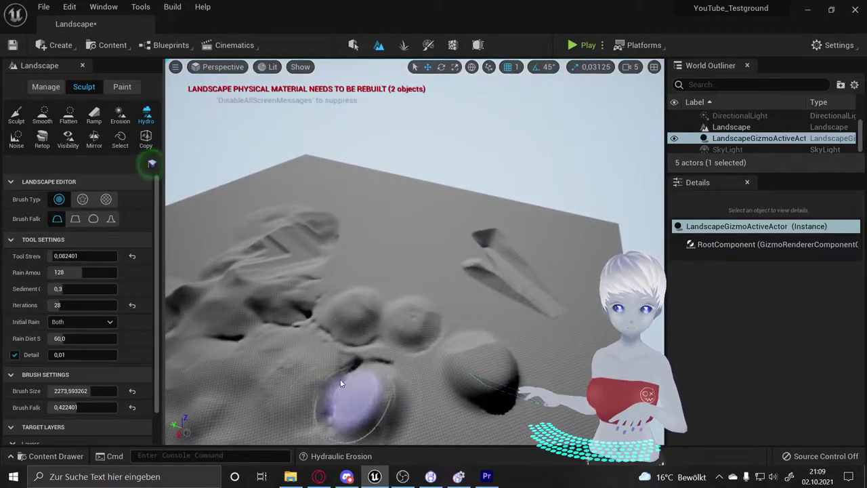
{"action": "left_click_drag", "start_coordinate": [342, 384], "coordinate": [330, 366]}
{"action": "right_click_drag", "start_coordinate": [413, 366], "coordinate": [393, 364]}
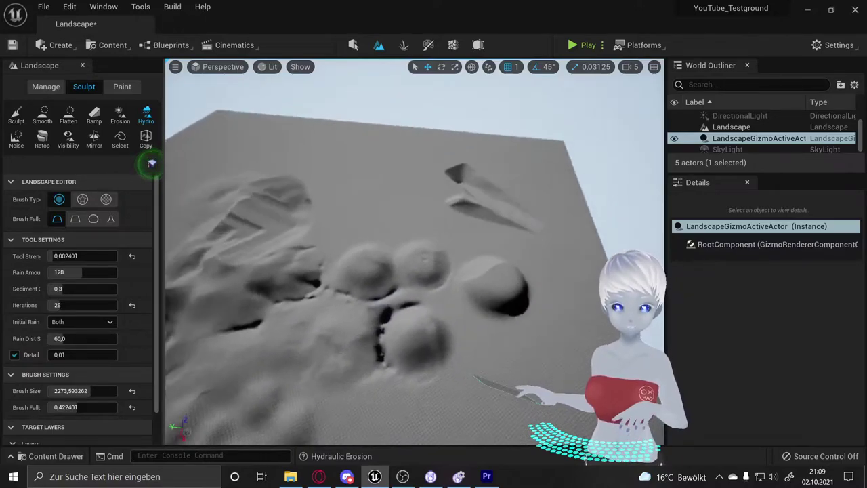
{"action": "left_click", "coordinate": [43, 115]}
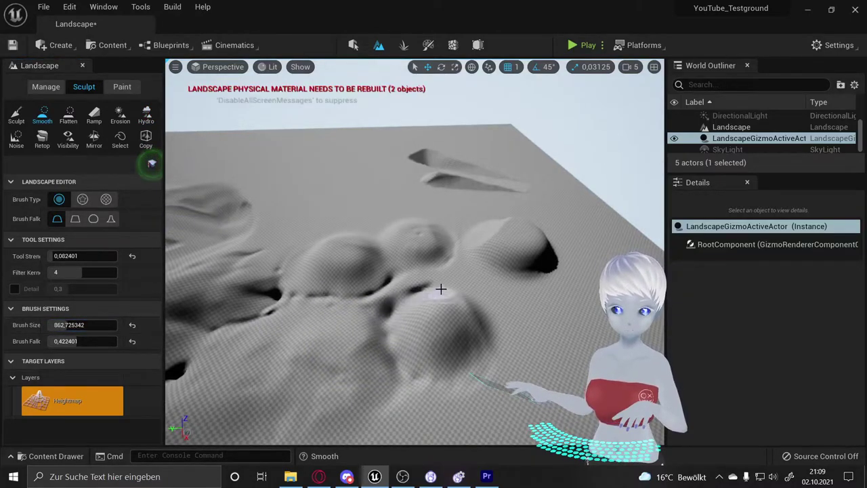
{"action": "right_click_drag", "start_coordinate": [399, 323], "coordinate": [334, 207]}
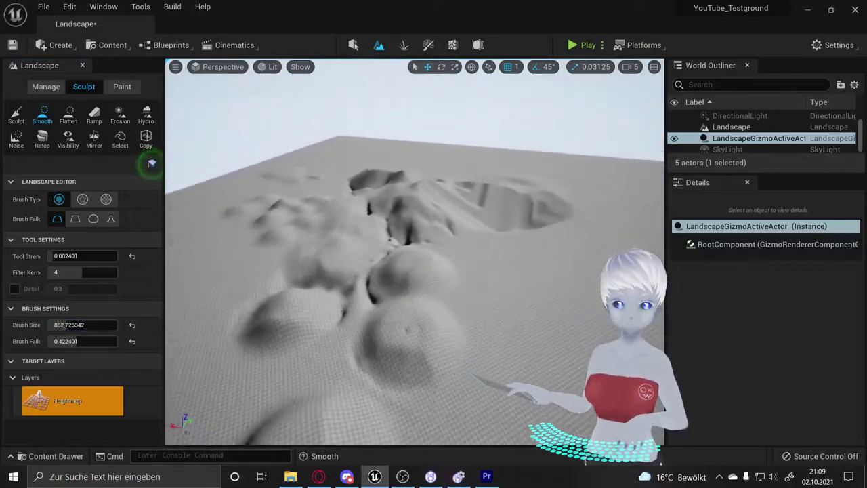
Paint Noise over the left and centre terrain (brush size 3417.683838, noise scale 98.635437)
{"action": "left_click", "coordinate": [9, 140]}
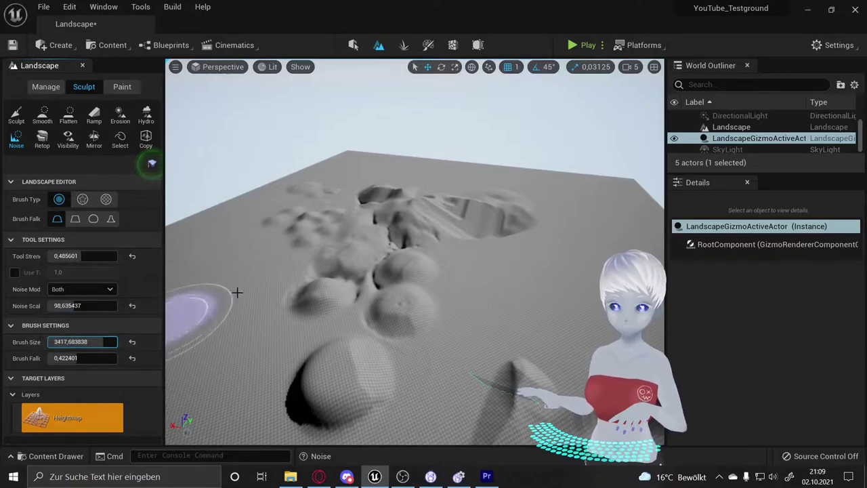
{"action": "mouse_move", "coordinate": [237, 292]}
{"action": "left_mouse_down"}
{"action": "mouse_move", "coordinate": [193, 252]}
{"action": "mouse_move", "coordinate": [194, 344]}
{"action": "left_mouse_up"}
{"action": "mouse_move", "coordinate": [194, 344]}
{"action": "right_mouse_down"}
{"action": "mouse_move", "coordinate": [231, 339]}
{"action": "mouse_move", "coordinate": [217, 333]}
{"action": "right_mouse_up"}
{"action": "left_click_drag", "start_coordinate": [217, 332], "coordinate": [473, 271]}
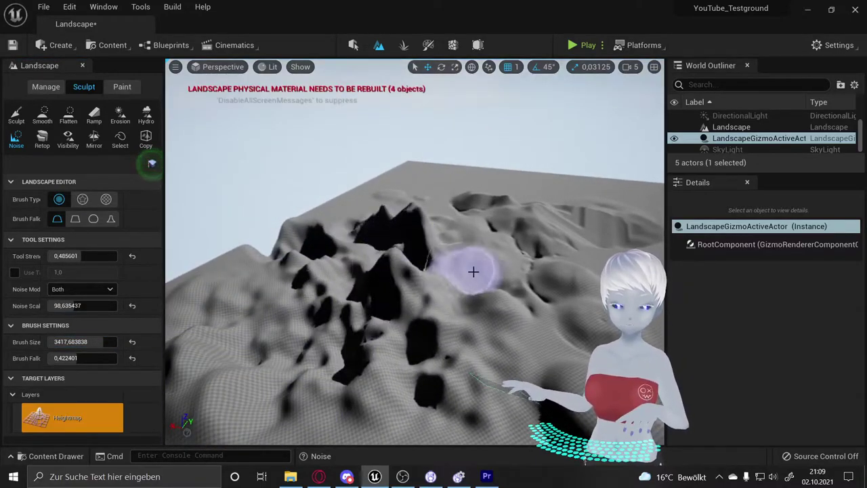
{"action": "right_click_drag", "start_coordinate": [473, 271], "coordinate": [449, 329]}
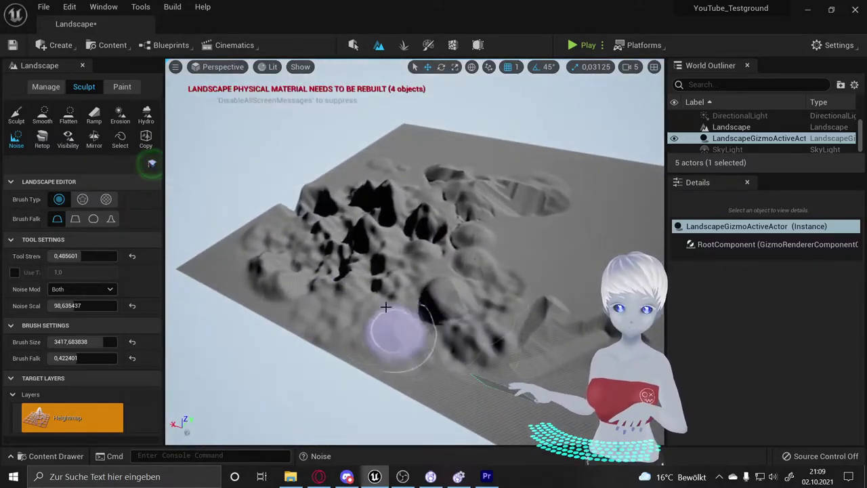
{"action": "mouse_move", "coordinate": [385, 307]}
{"action": "left_mouse_down"}
{"action": "mouse_move", "coordinate": [449, 300]}
{"action": "mouse_move", "coordinate": [490, 339]}
{"action": "mouse_move", "coordinate": [291, 275]}
{"action": "mouse_move", "coordinate": [489, 248]}
{"action": "left_mouse_up"}
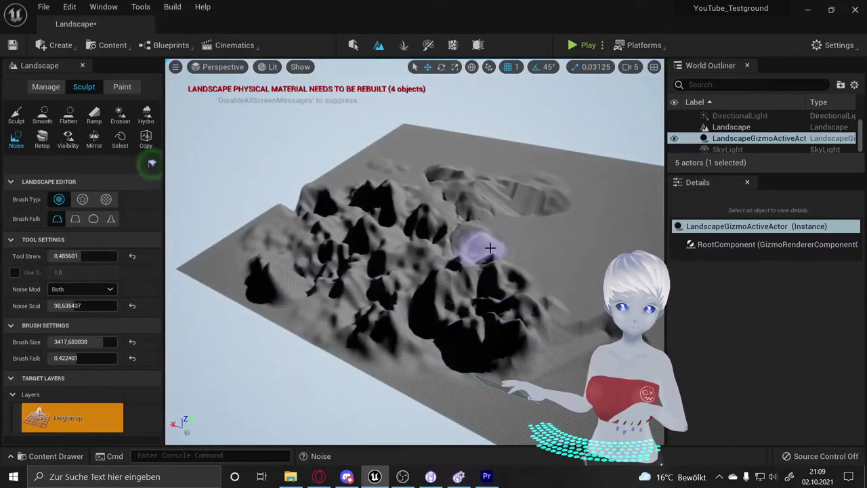
{"action": "mouse_move", "coordinate": [490, 248]}
{"action": "right_mouse_down"}
{"action": "mouse_move", "coordinate": [387, 284]}
{"action": "mouse_move", "coordinate": [379, 277]}
{"action": "mouse_move", "coordinate": [372, 237]}
{"action": "mouse_move", "coordinate": [471, 233]}
{"action": "right_mouse_up"}
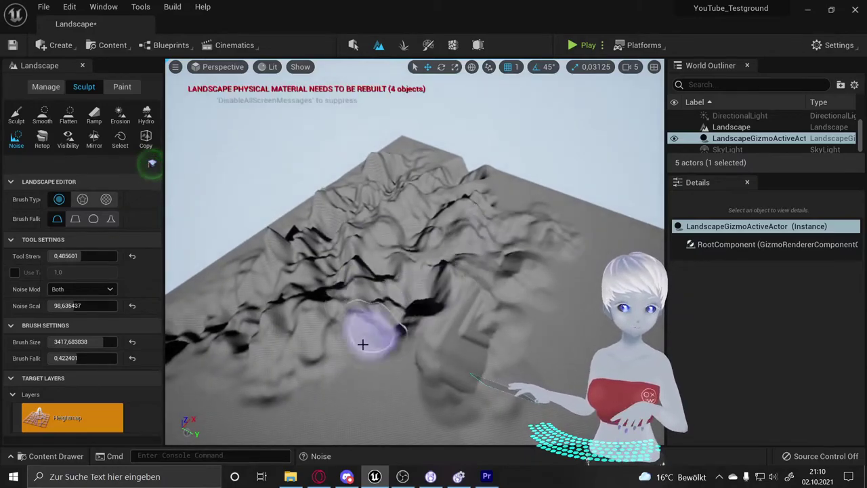
Orbit around the landscape to inspect the jagged mountain peaks from several angles
{"action": "right_click_drag", "start_coordinate": [233, 376], "coordinate": [285, 359]}
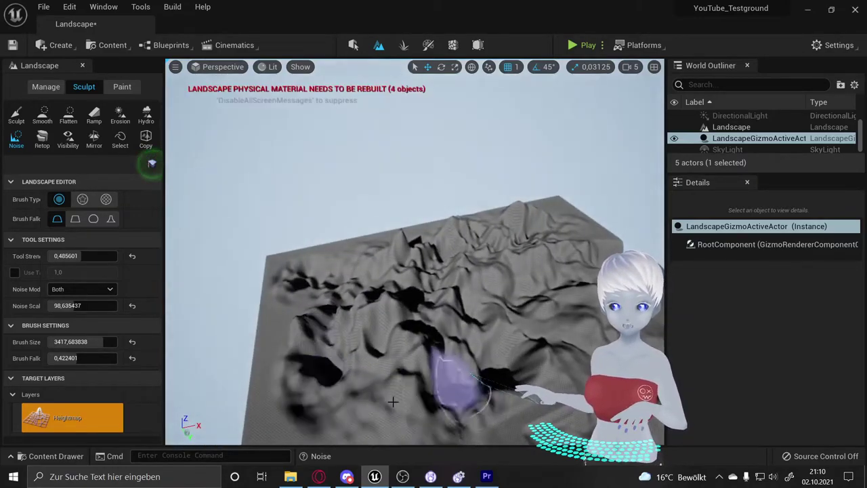
{"action": "right_click_drag", "start_coordinate": [441, 366], "coordinate": [420, 352]}
{"action": "right_click_drag", "start_coordinate": [380, 271], "coordinate": [394, 259]}
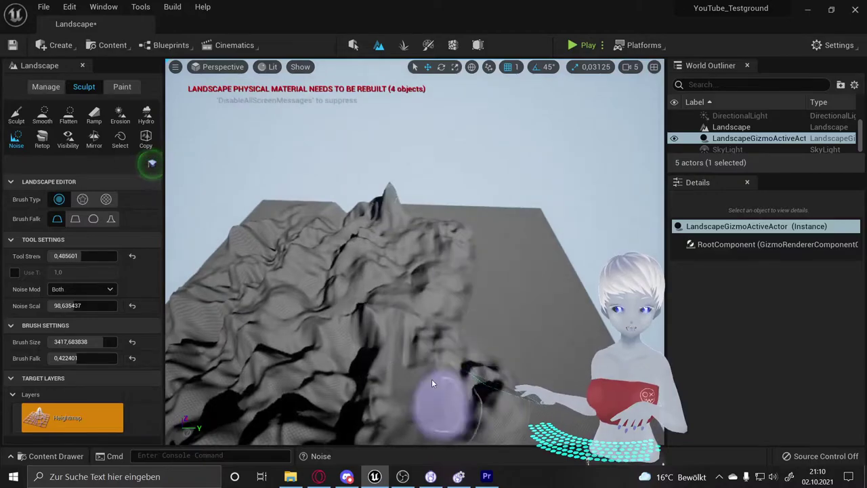
{"action": "right_click_drag", "start_coordinate": [432, 379], "coordinate": [406, 338]}
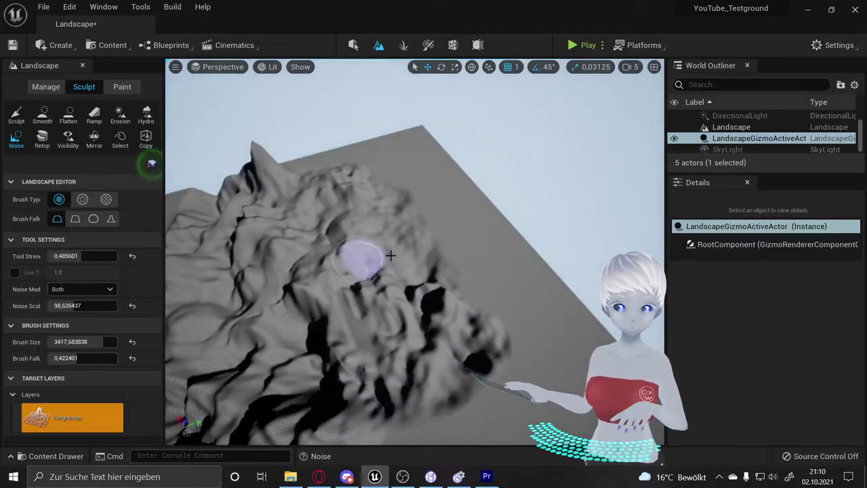
{"action": "mouse_move", "coordinate": [359, 258]}
{"action": "right_mouse_down"}
{"action": "mouse_move", "coordinate": [325, 265]}
{"action": "mouse_move", "coordinate": [381, 239]}
{"action": "right_mouse_up"}
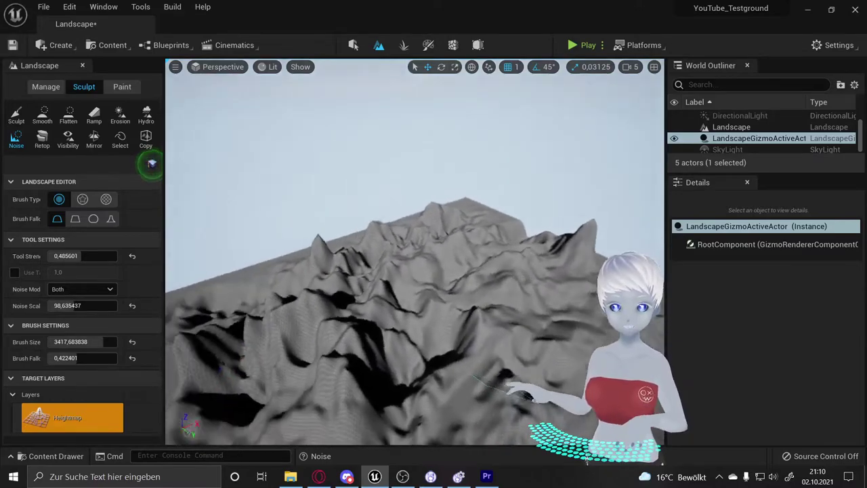
{"action": "right_click_drag", "start_coordinate": [407, 285], "coordinate": [383, 284]}
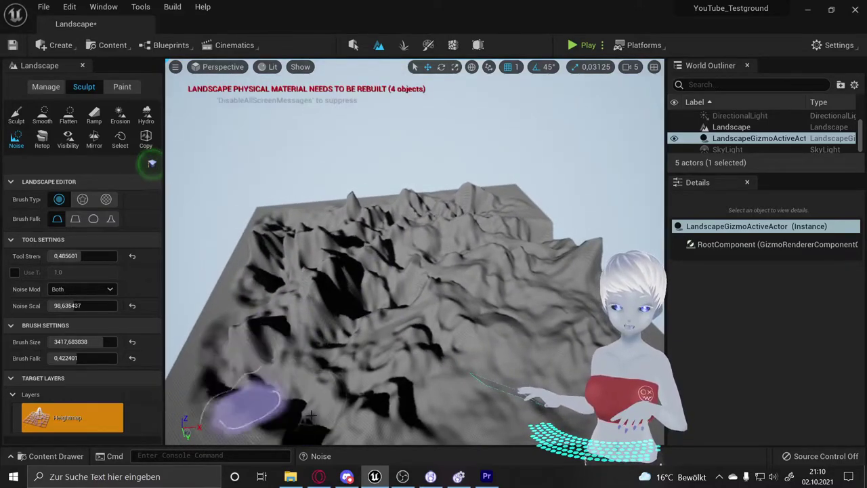
{"action": "right_click_drag", "start_coordinate": [407, 348], "coordinate": [379, 345]}
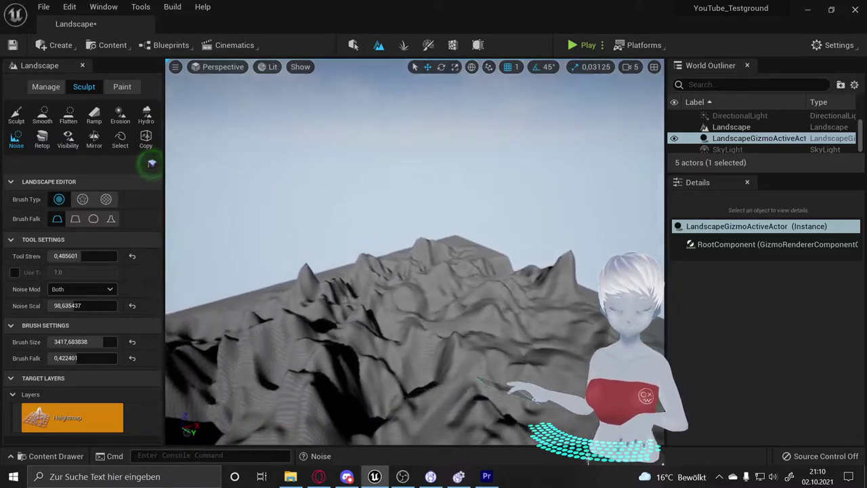
{"action": "right_click_drag", "start_coordinate": [413, 271], "coordinate": [399, 271]}
{"action": "right_click_drag", "start_coordinate": [441, 335], "coordinate": [434, 325]}
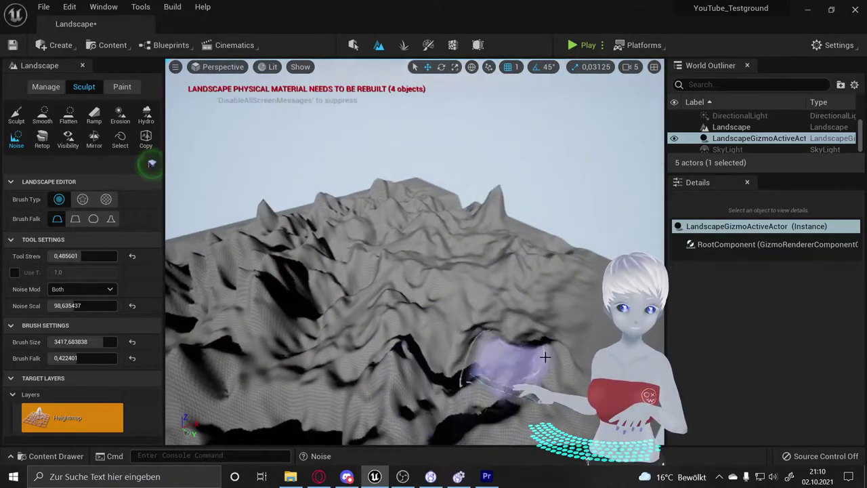
{"action": "right_click_drag", "start_coordinate": [481, 305], "coordinate": [467, 302]}
{"action": "right_click_drag", "start_coordinate": [413, 271], "coordinate": [400, 271]}
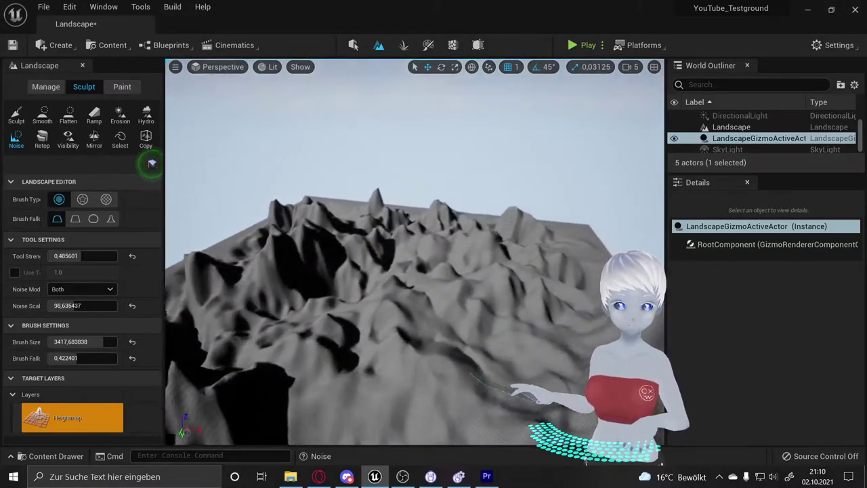
{"action": "right_click_drag", "start_coordinate": [460, 325], "coordinate": [460, 325]}
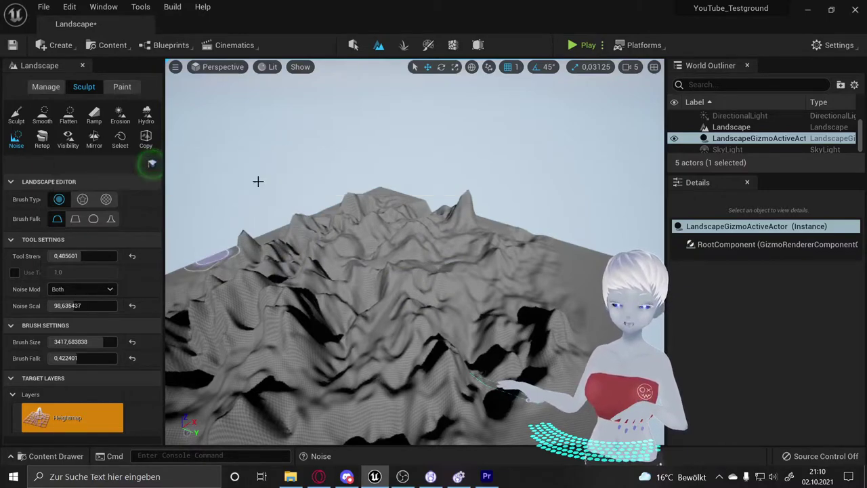
Retopologize the steep slopes on the left and right with the Retop tool
{"action": "left_click", "coordinate": [42, 139]}
{"action": "right_click_drag", "start_coordinate": [374, 306], "coordinate": [402, 318]}
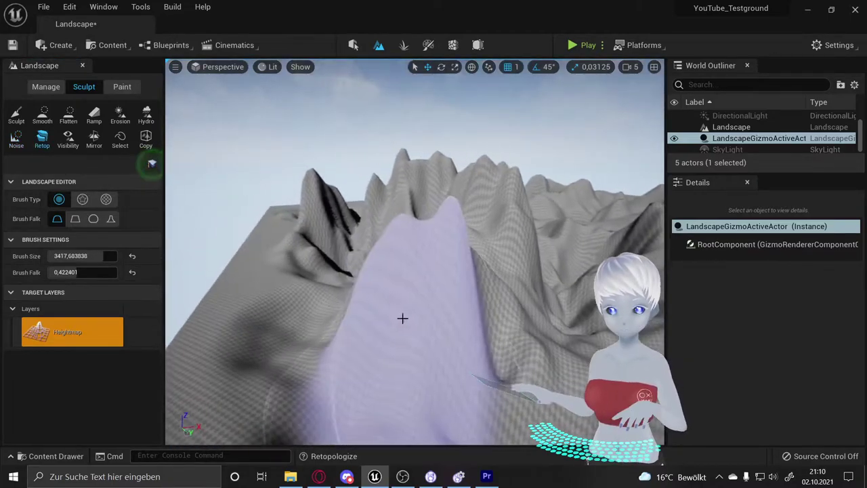
{"action": "right_click_drag", "start_coordinate": [487, 246], "coordinate": [410, 201]}
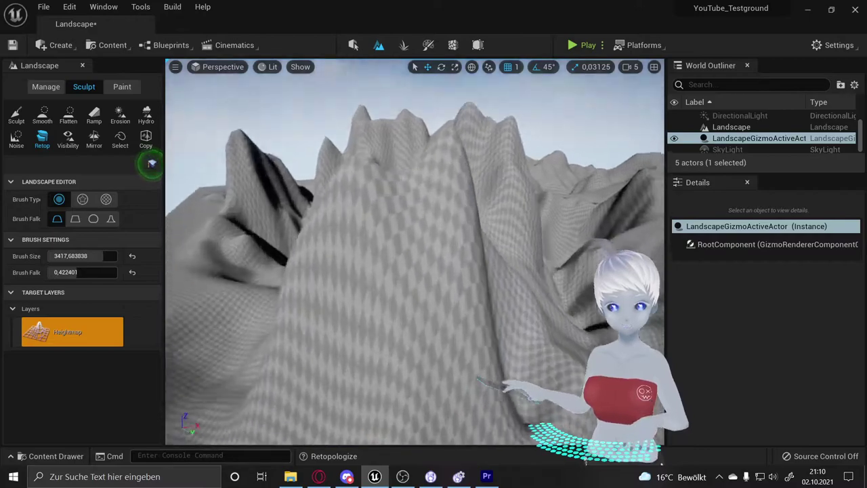
{"action": "right_click_drag", "start_coordinate": [195, 179], "coordinate": [362, 205]}
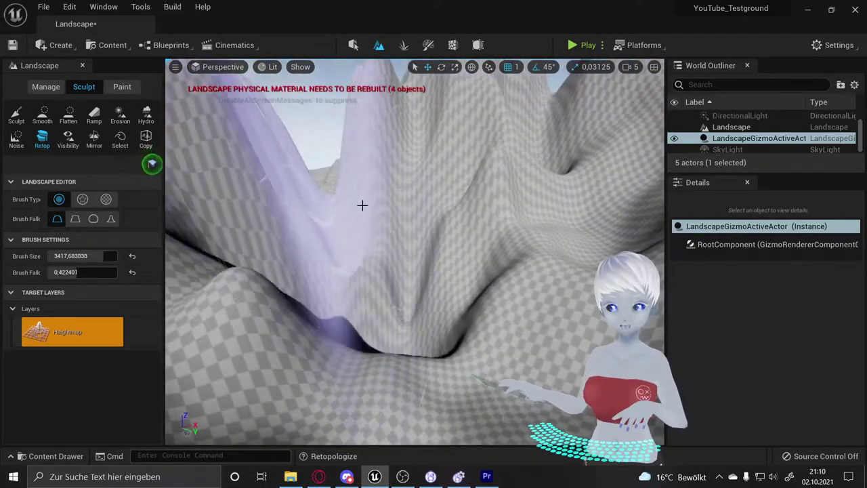
{"action": "left_click_drag", "start_coordinate": [362, 205], "coordinate": [565, 197]}
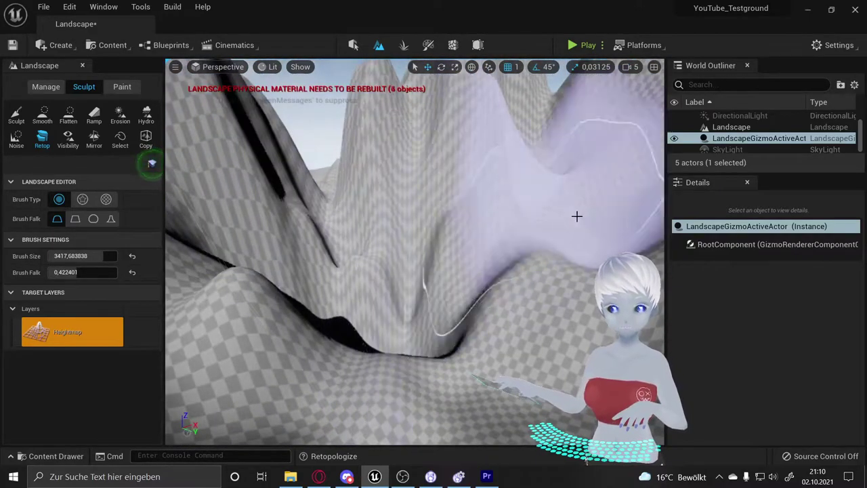
{"action": "right_click_drag", "start_coordinate": [565, 197], "coordinate": [436, 195]}
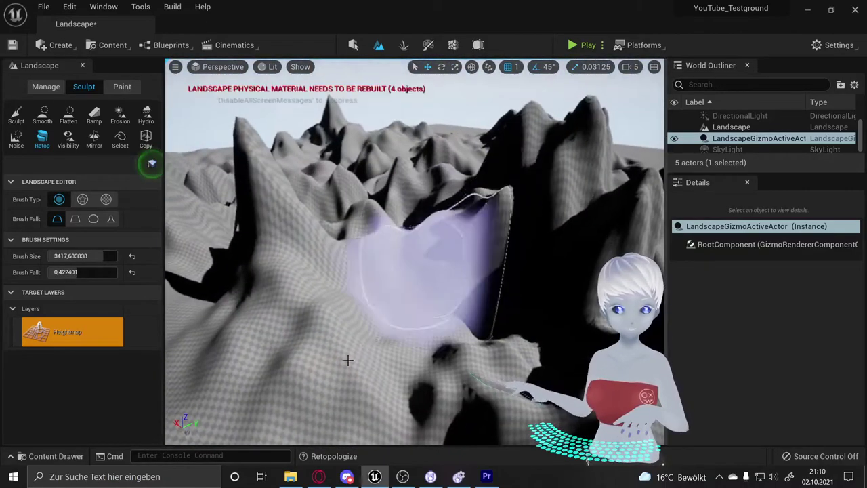
{"action": "mouse_move", "coordinate": [334, 184]}
{"action": "right_mouse_down"}
{"action": "mouse_move", "coordinate": [332, 284]}
{"action": "mouse_move", "coordinate": [263, 346]}
{"action": "mouse_move", "coordinate": [280, 355]}
{"action": "right_mouse_up"}
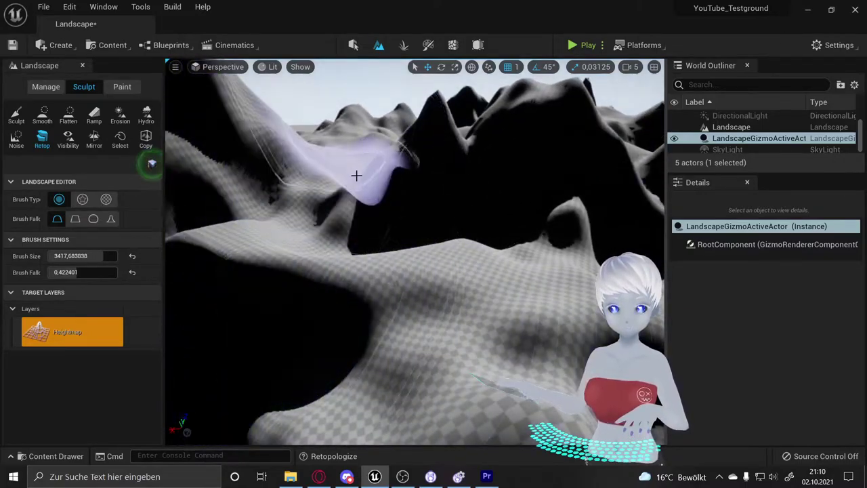
Survey the peaks and retopologize the terrain near the landscape edge
{"action": "right_click_drag", "start_coordinate": [356, 174], "coordinate": [357, 174]}
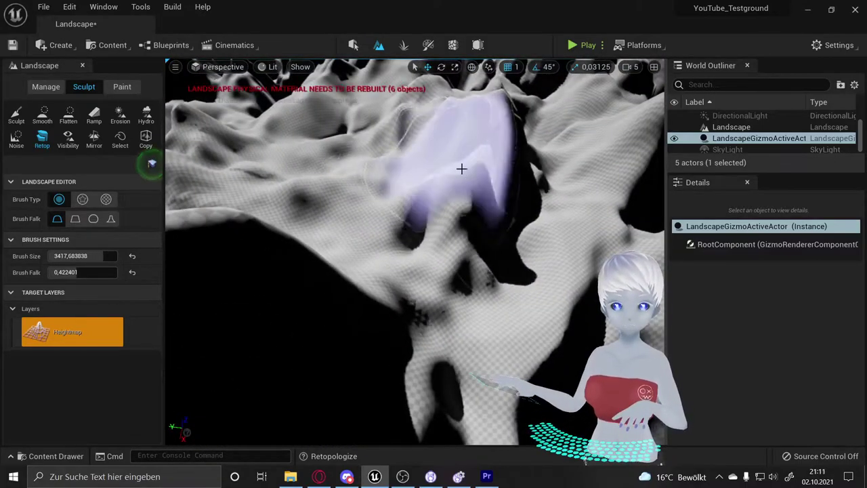
{"action": "mouse_move", "coordinate": [461, 168]}
{"action": "right_mouse_down"}
{"action": "mouse_move", "coordinate": [462, 142]}
{"action": "mouse_move", "coordinate": [461, 169]}
{"action": "right_mouse_up"}
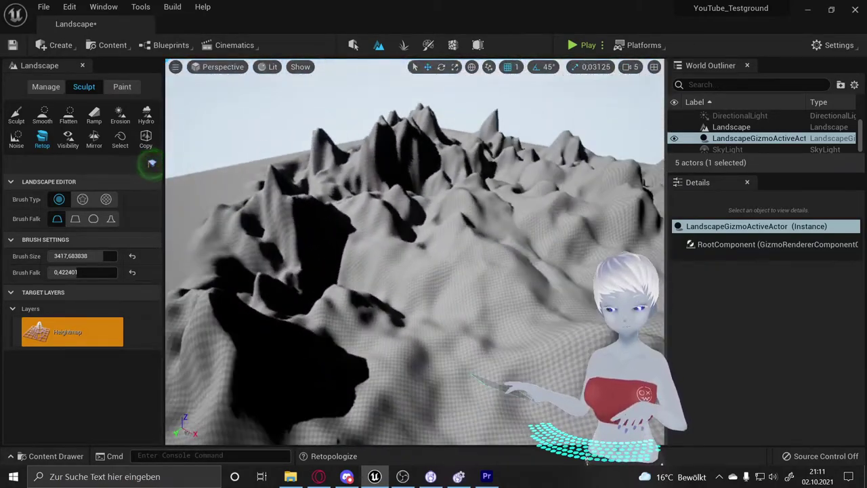
{"action": "scroll", "coordinate": [400, 224], "scroll_direction": "up", "scroll_amount": 4}
{"action": "scroll", "coordinate": [420, 210], "scroll_direction": "up", "scroll_amount": 2}
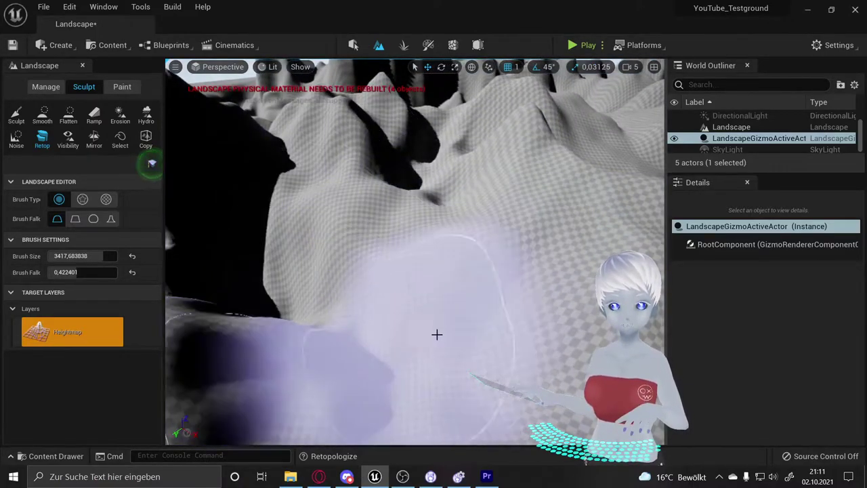
{"action": "scroll", "coordinate": [457, 184], "scroll_direction": "down", "scroll_amount": 5}
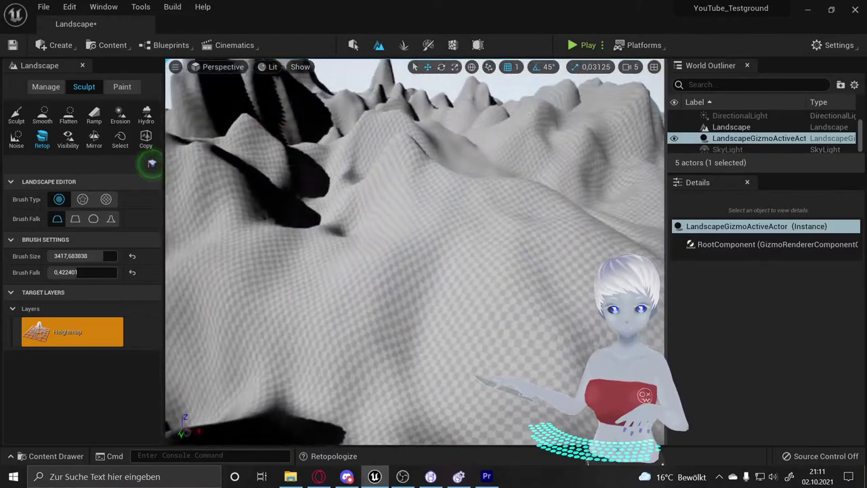
{"action": "right_click_drag", "start_coordinate": [458, 184], "coordinate": [398, 265]}
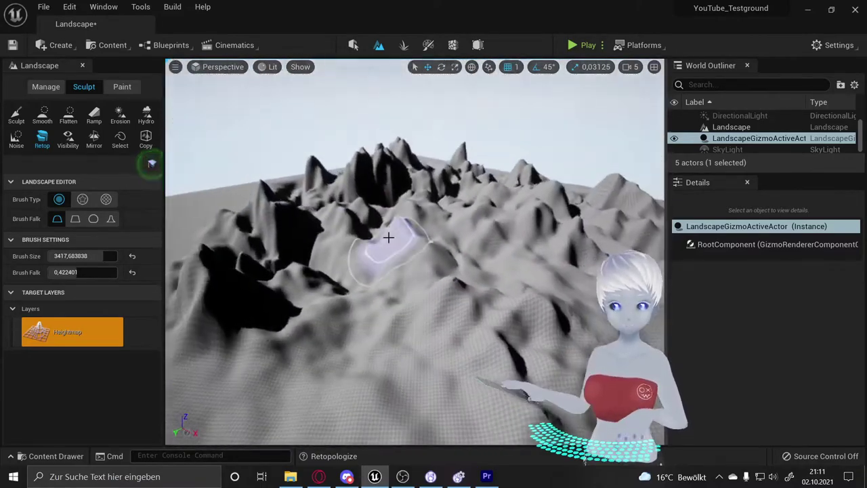
{"action": "mouse_move", "coordinate": [405, 266]}
{"action": "right_mouse_down"}
{"action": "mouse_move", "coordinate": [338, 258]}
{"action": "mouse_move", "coordinate": [309, 286]}
{"action": "right_mouse_up"}
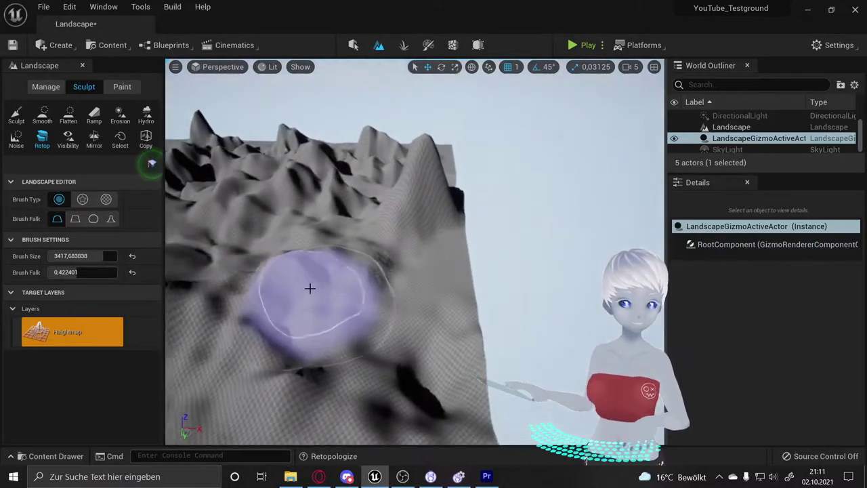
{"action": "left_click_drag", "start_coordinate": [310, 287], "coordinate": [386, 242]}
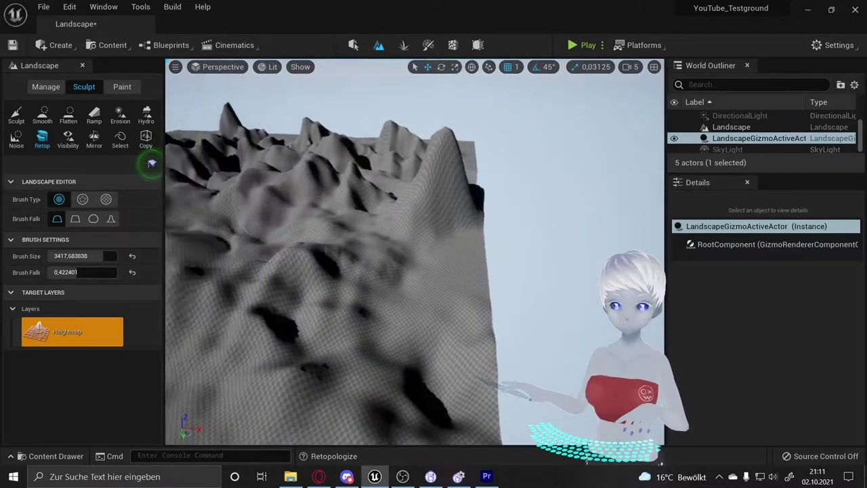
{"action": "right_click_drag", "start_coordinate": [177, 203], "coordinate": [181, 166]}
Try the Visibility tool, then activate Mirror copying -X to +X about point 252,0
{"action": "left_click", "coordinate": [68, 139]}
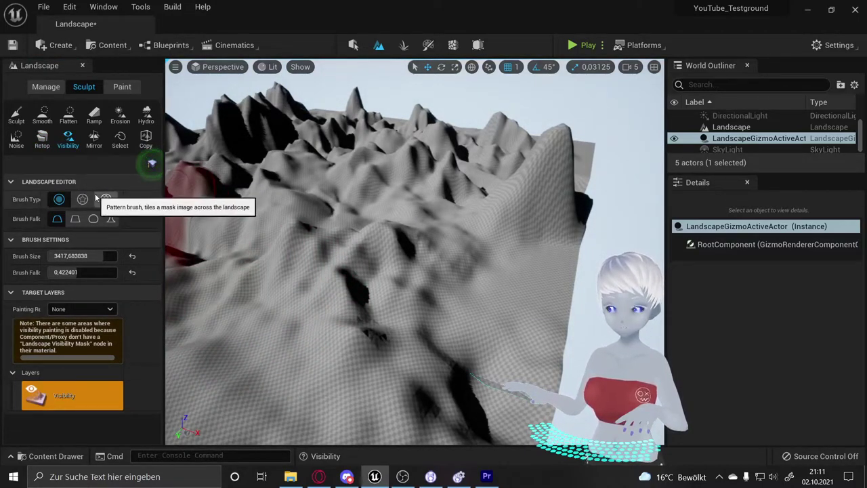
{"action": "right_click_drag", "start_coordinate": [219, 194], "coordinate": [219, 194]}
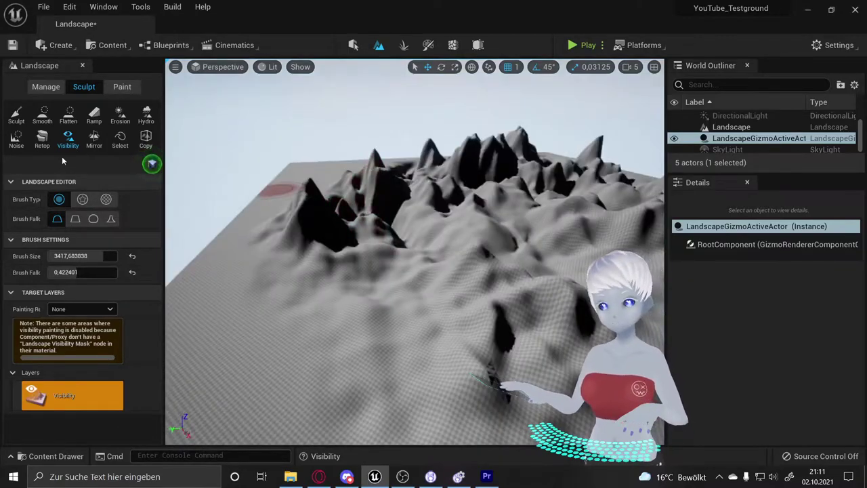
{"action": "right_click_drag", "start_coordinate": [291, 166], "coordinate": [291, 166]}
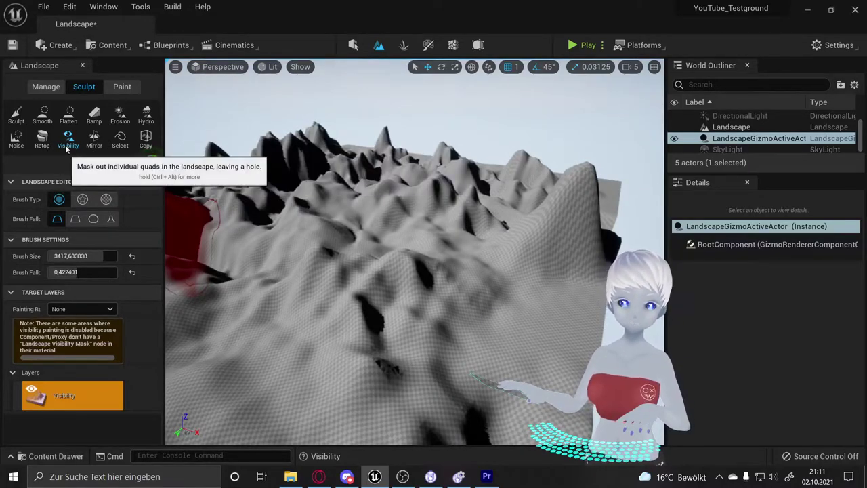
{"action": "left_click", "coordinate": [92, 147]}
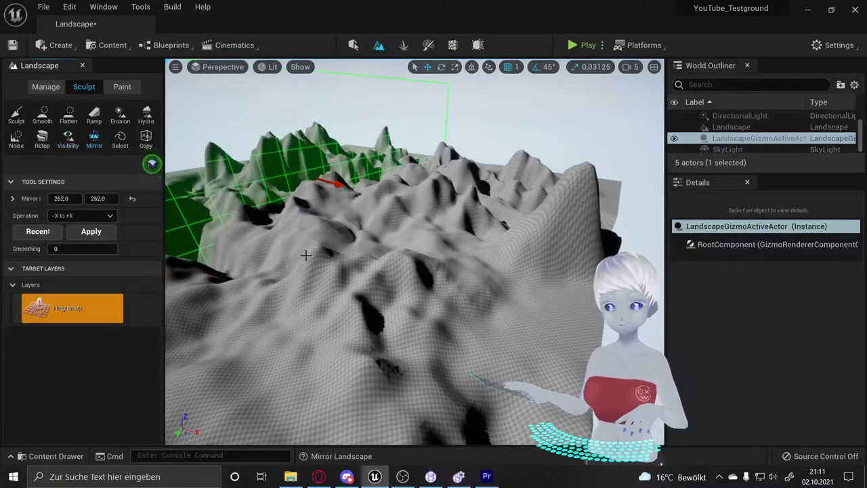
Move the mirror plane to 246,070, mirror the terrain, then undo it with Ctrl+Z
{"action": "right_click_drag", "start_coordinate": [306, 254], "coordinate": [305, 253]}
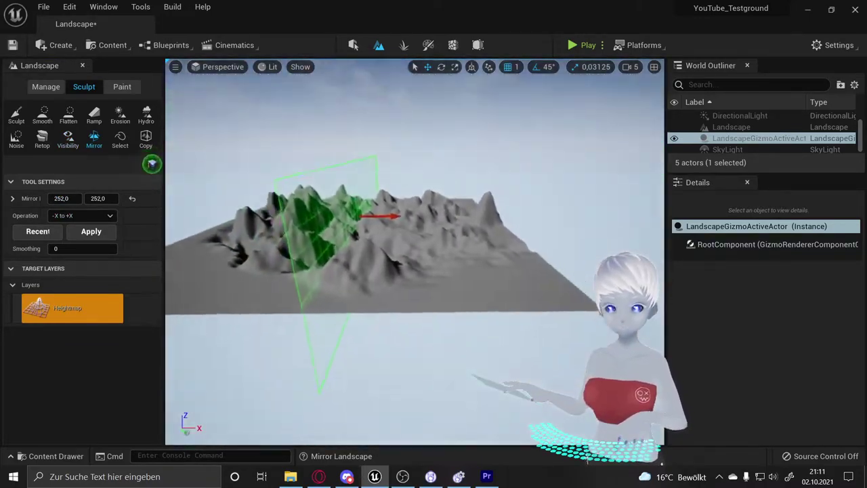
{"action": "right_click_drag", "start_coordinate": [365, 186], "coordinate": [364, 186]}
{"action": "mouse_move", "coordinate": [395, 207]}
{"action": "left_mouse_down"}
{"action": "mouse_move", "coordinate": [419, 211]}
{"action": "mouse_move", "coordinate": [328, 195]}
{"action": "mouse_move", "coordinate": [389, 216]}
{"action": "left_mouse_up"}
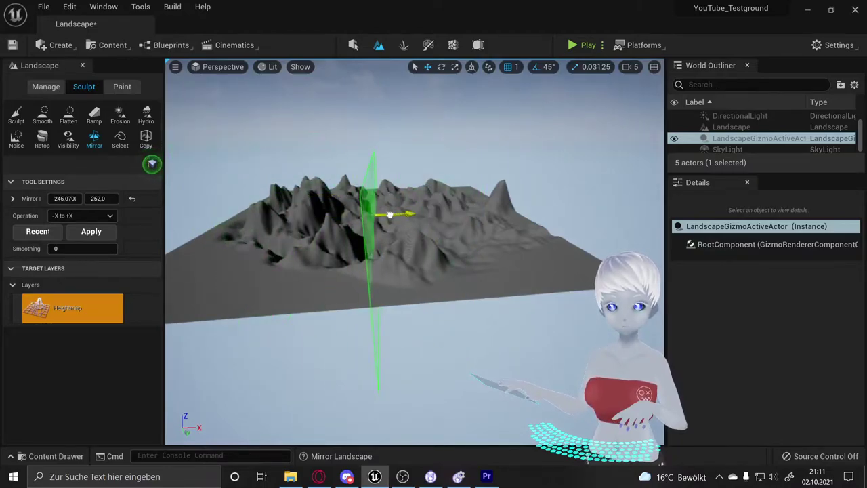
{"action": "left_click", "coordinate": [90, 235]}
{"action": "right_click_drag", "start_coordinate": [326, 236], "coordinate": [326, 257]}
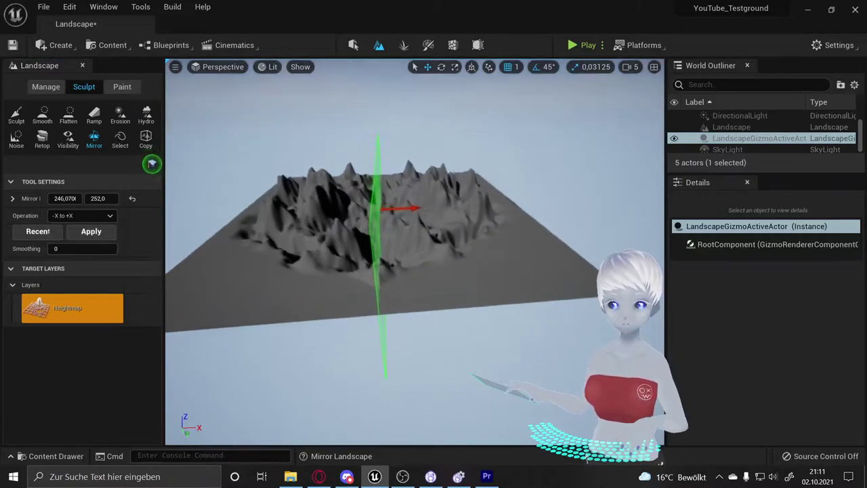
{"action": "key", "text": "Down"}
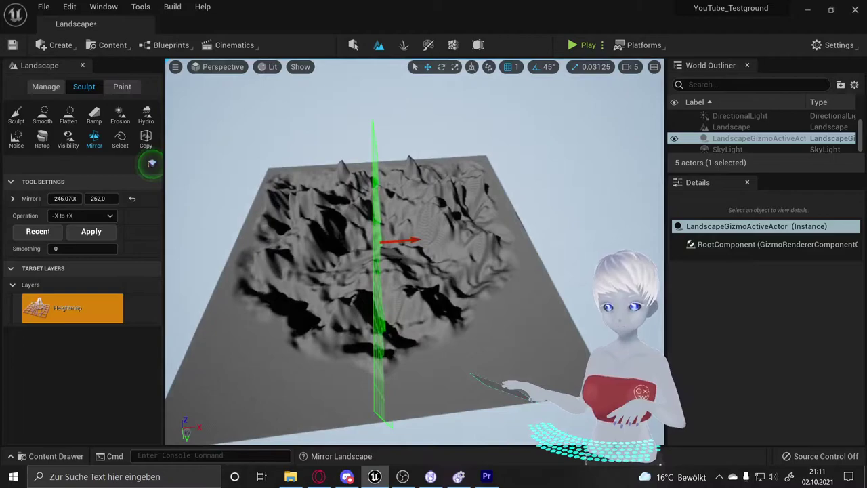
{"action": "key", "text": "ctrl+z"}
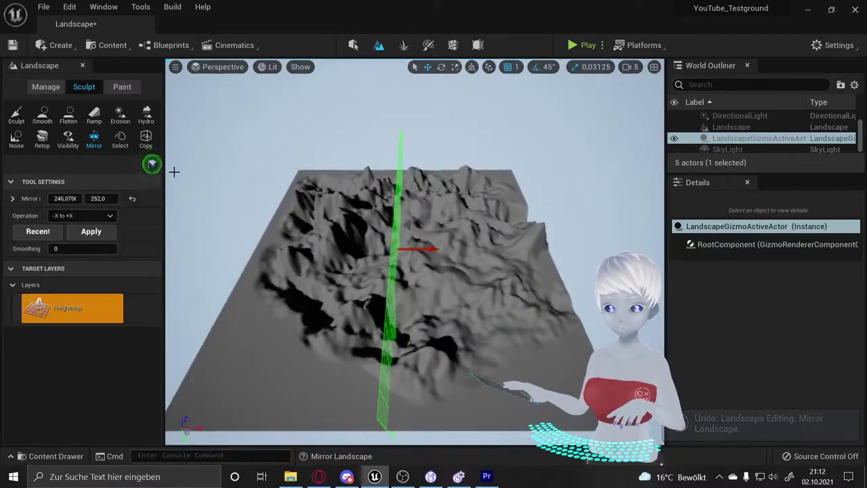
With the Select tool, paint a region selection on the lower terrain and extend it upward
{"action": "left_click", "coordinate": [119, 139]}
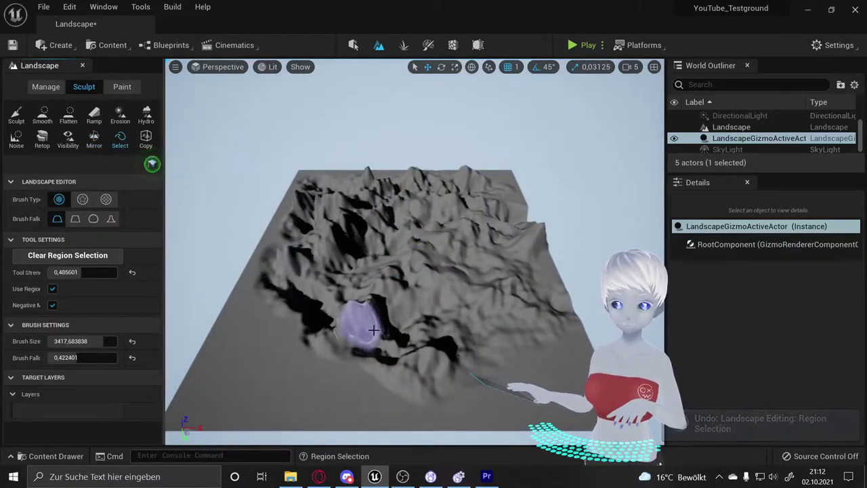
{"action": "left_click_drag", "start_coordinate": [357, 319], "coordinate": [382, 318]}
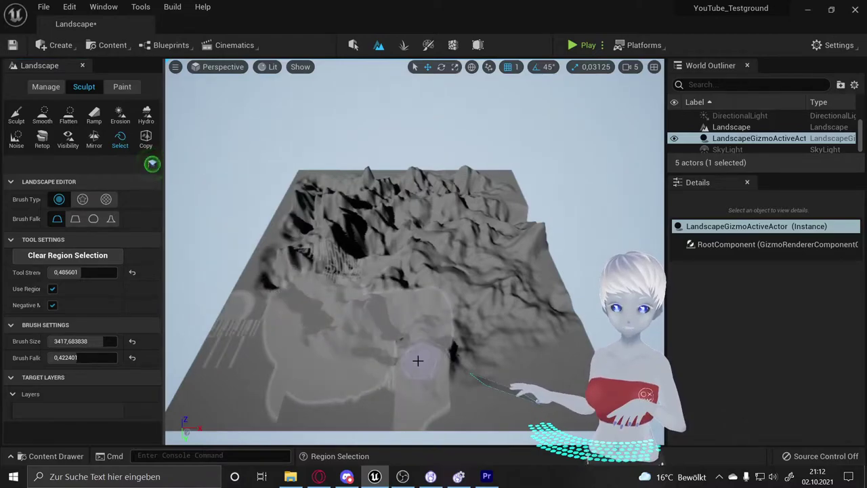
{"action": "right_click_drag", "start_coordinate": [393, 358], "coordinate": [404, 322]}
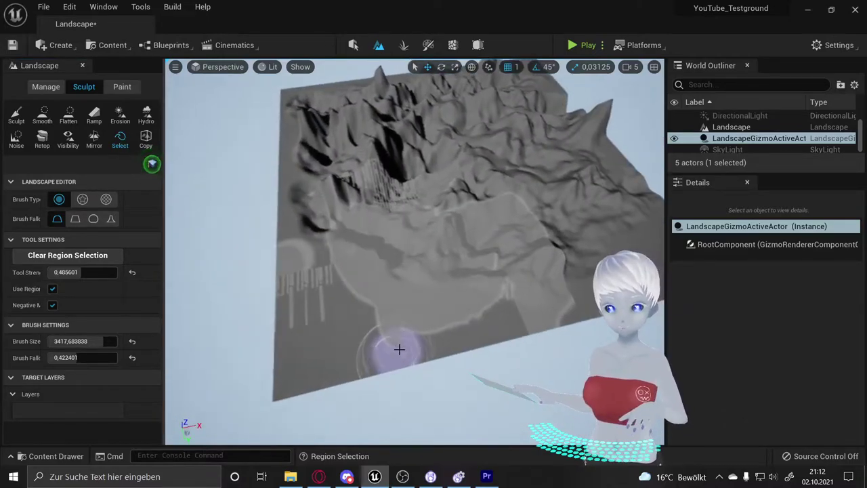
{"action": "mouse_move", "coordinate": [403, 321]}
{"action": "left_mouse_down"}
{"action": "mouse_move", "coordinate": [340, 367]}
{"action": "mouse_move", "coordinate": [384, 263]}
{"action": "left_mouse_up"}
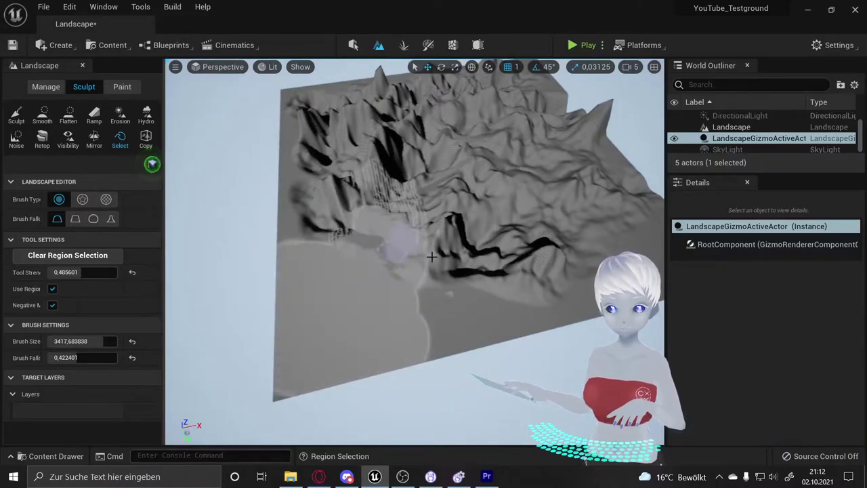
{"action": "mouse_move", "coordinate": [431, 256]}
{"action": "right_mouse_down"}
{"action": "mouse_move", "coordinate": [433, 223]}
{"action": "mouse_move", "coordinate": [406, 244]}
{"action": "mouse_move", "coordinate": [415, 251]}
{"action": "right_mouse_up"}
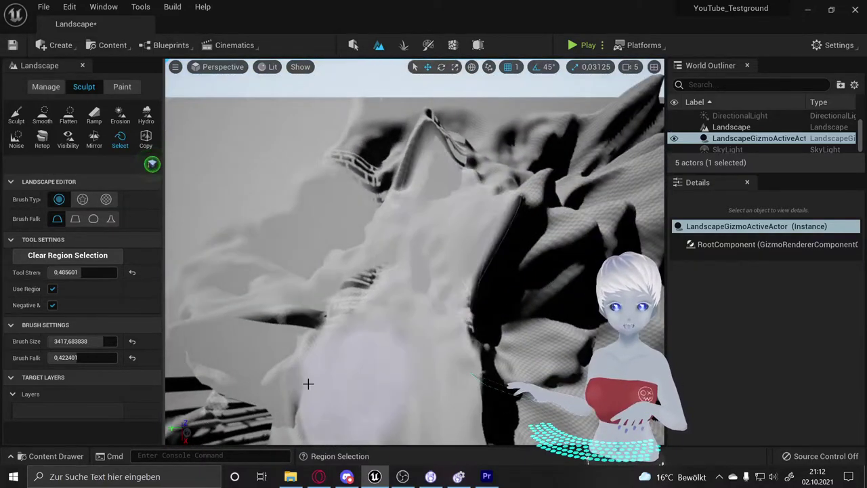
Add selection across the lower terrain plus a band from the lower-left to the top edge
{"action": "right_click_drag", "start_coordinate": [406, 279], "coordinate": [240, 354]}
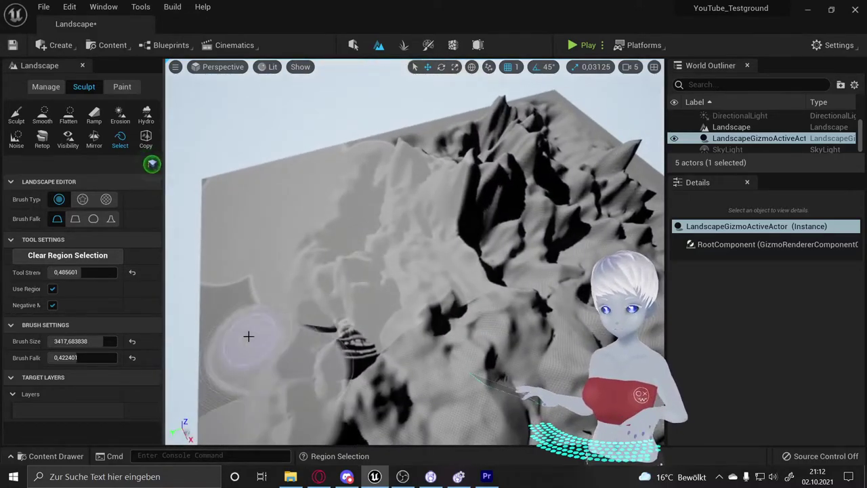
{"action": "left_click_drag", "start_coordinate": [213, 359], "coordinate": [421, 402]}
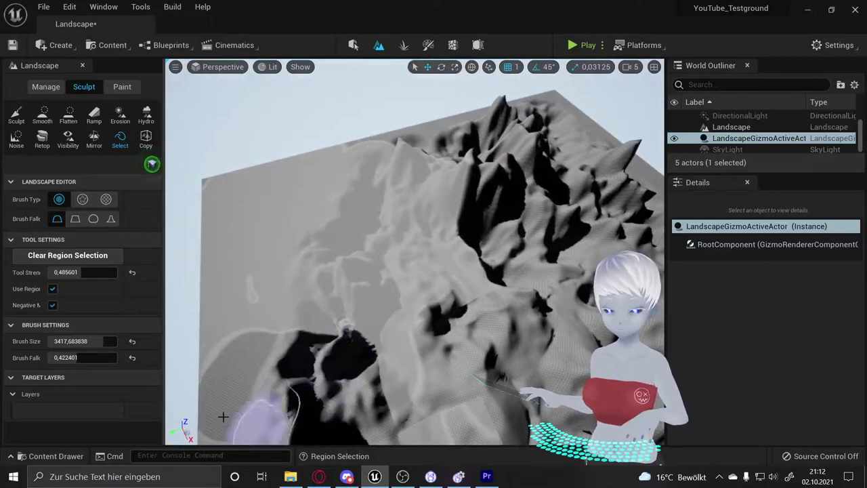
{"action": "right_click_drag", "start_coordinate": [392, 347], "coordinate": [474, 305]}
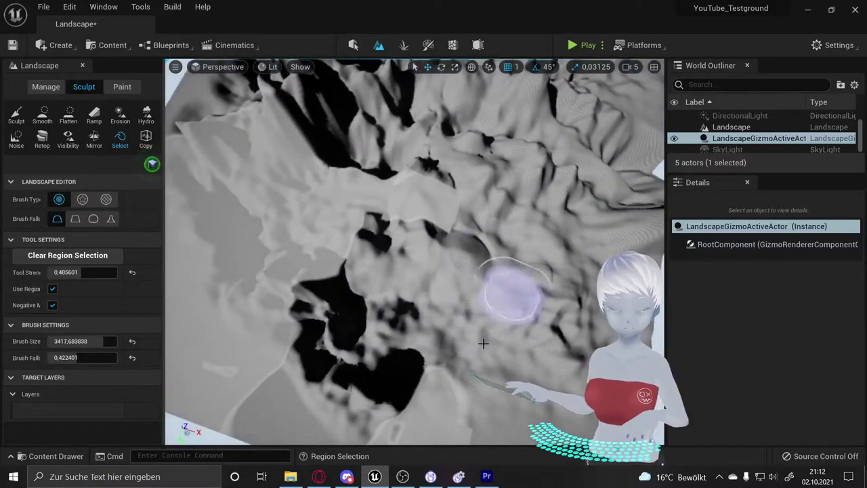
{"action": "mouse_move", "coordinate": [474, 305]}
{"action": "right_mouse_down"}
{"action": "mouse_move", "coordinate": [427, 370]}
{"action": "mouse_move", "coordinate": [418, 294]}
{"action": "mouse_move", "coordinate": [494, 316]}
{"action": "right_mouse_up"}
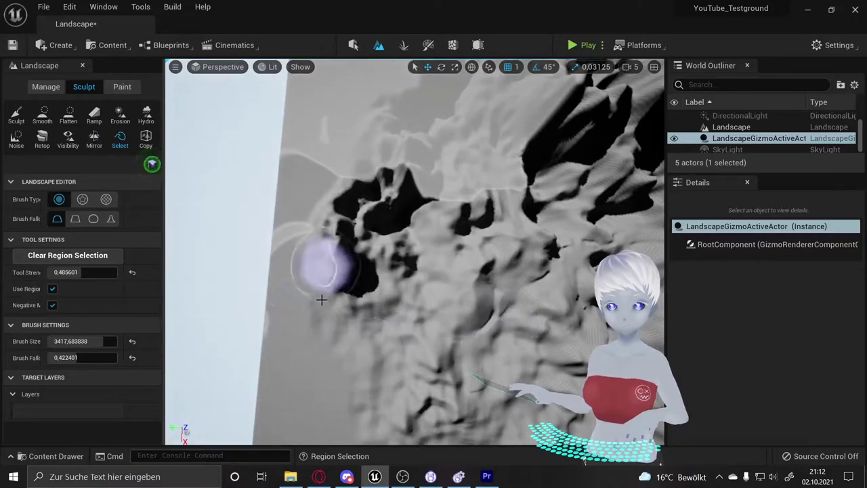
{"action": "right_click_drag", "start_coordinate": [307, 242], "coordinate": [345, 317]}
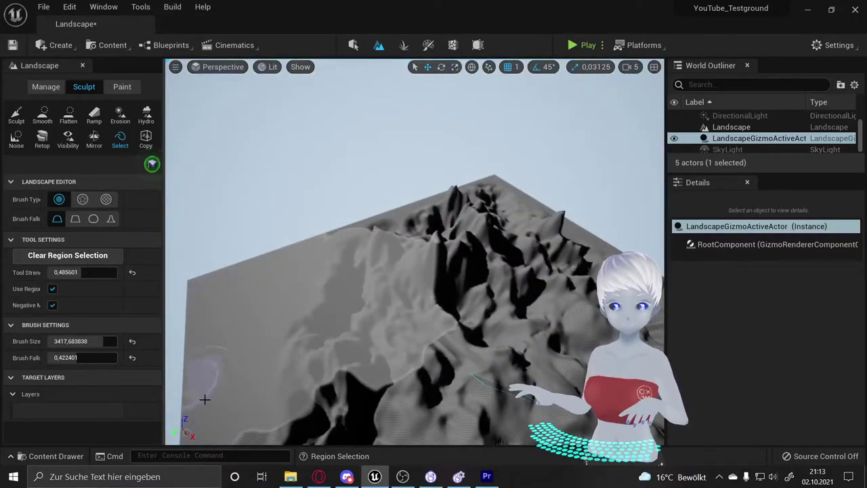
{"action": "right_click_drag", "start_coordinate": [299, 256], "coordinate": [339, 285]}
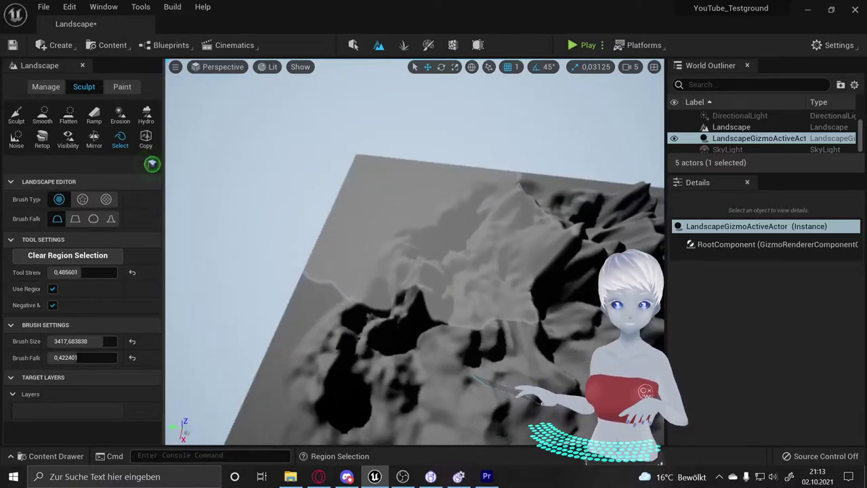
{"action": "left_click_drag", "start_coordinate": [335, 254], "coordinate": [514, 158]}
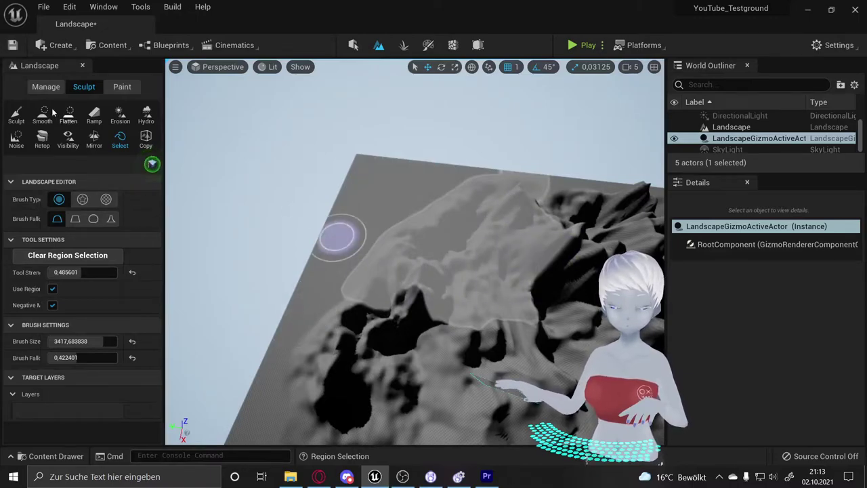
Roughen the selected terrain with the Noise tool at about 0.146 strength, undoing the second stroke
{"action": "left_click", "coordinate": [16, 138]}
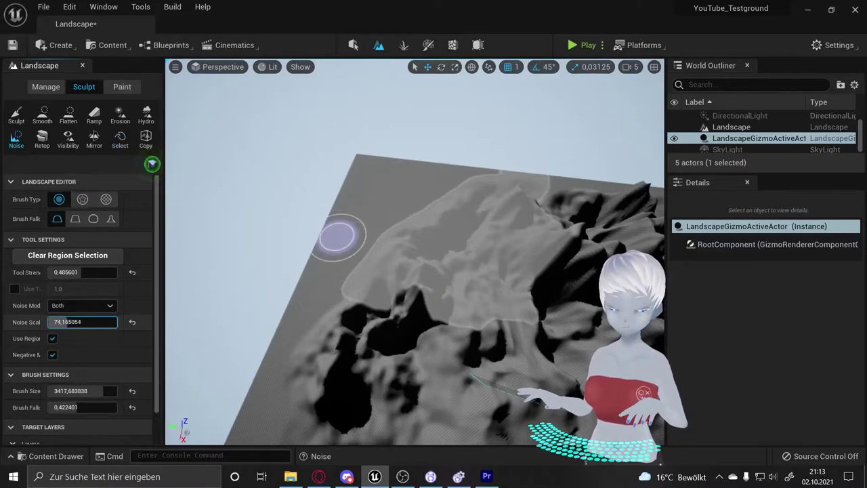
{"action": "left_click_drag", "start_coordinate": [75, 271], "coordinate": [61, 272]}
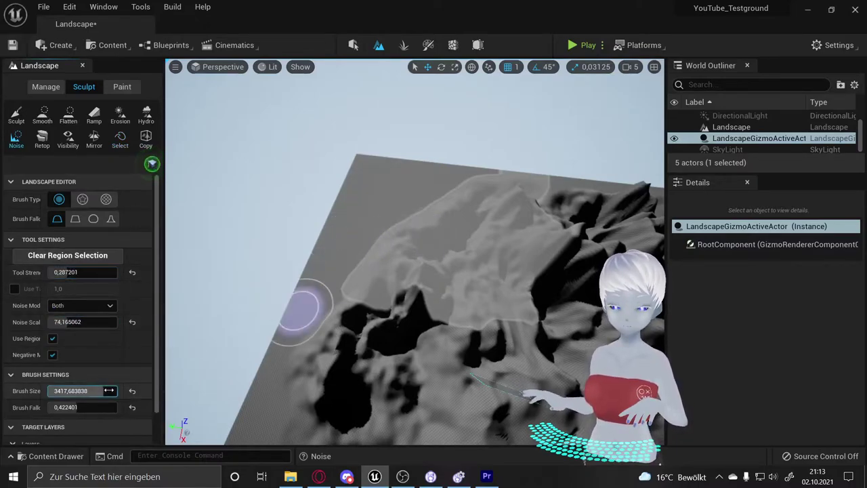
{"action": "mouse_move", "coordinate": [367, 251]}
{"action": "left_mouse_down"}
{"action": "mouse_move", "coordinate": [373, 246]}
{"action": "mouse_move", "coordinate": [435, 276]}
{"action": "left_mouse_up"}
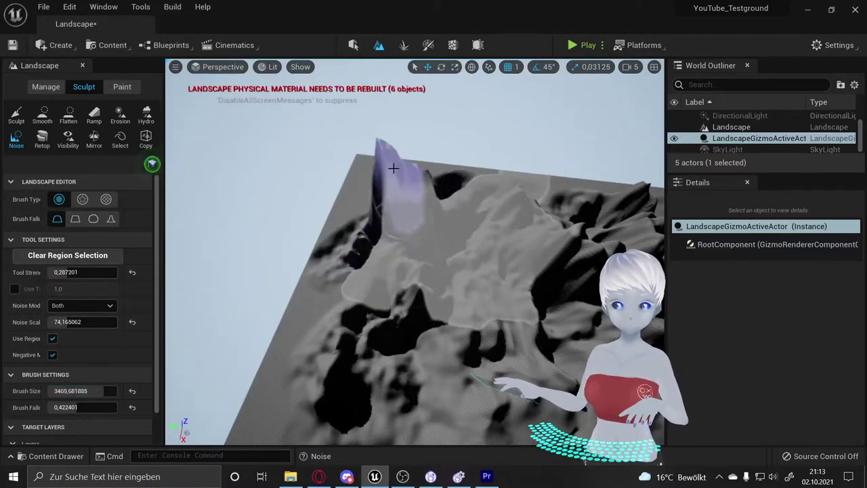
{"action": "left_click_drag", "start_coordinate": [415, 220], "coordinate": [465, 208]}
{"action": "key", "text": "ctrl+z"}
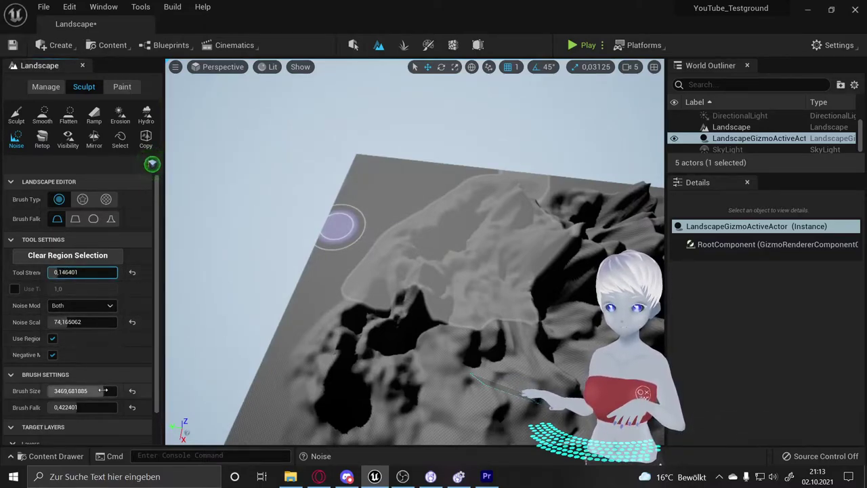
Add noise along the left edge, central terrain and selected area, then undo the stroke across the peak
{"action": "left_click_drag", "start_coordinate": [278, 279], "coordinate": [417, 163]}
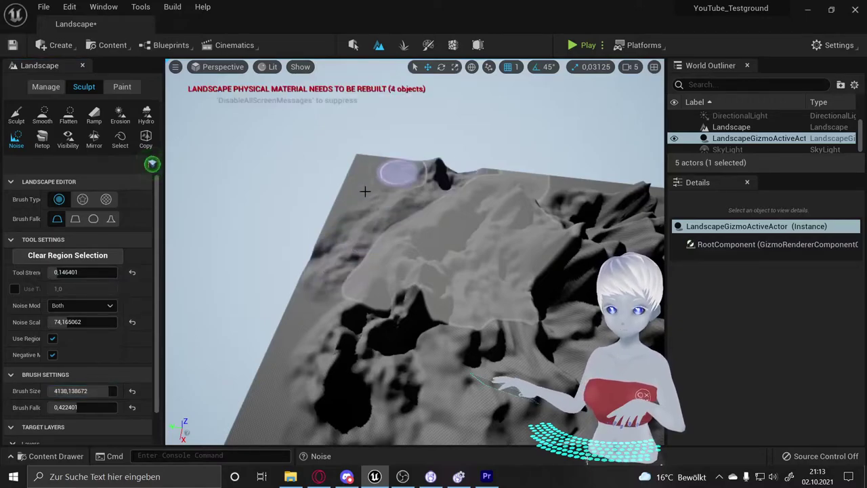
{"action": "right_click_drag", "start_coordinate": [458, 275], "coordinate": [420, 271]}
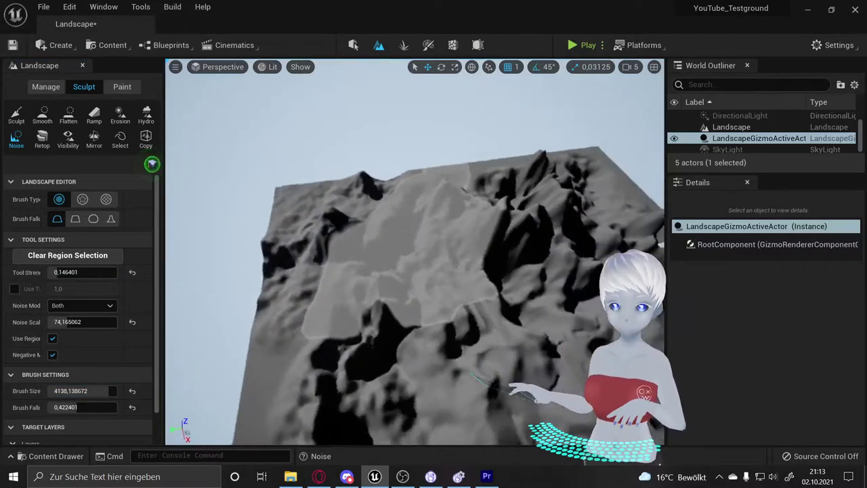
{"action": "mouse_move", "coordinate": [458, 275]}
{"action": "left_mouse_down"}
{"action": "mouse_move", "coordinate": [478, 312]}
{"action": "mouse_move", "coordinate": [457, 271]}
{"action": "left_mouse_up"}
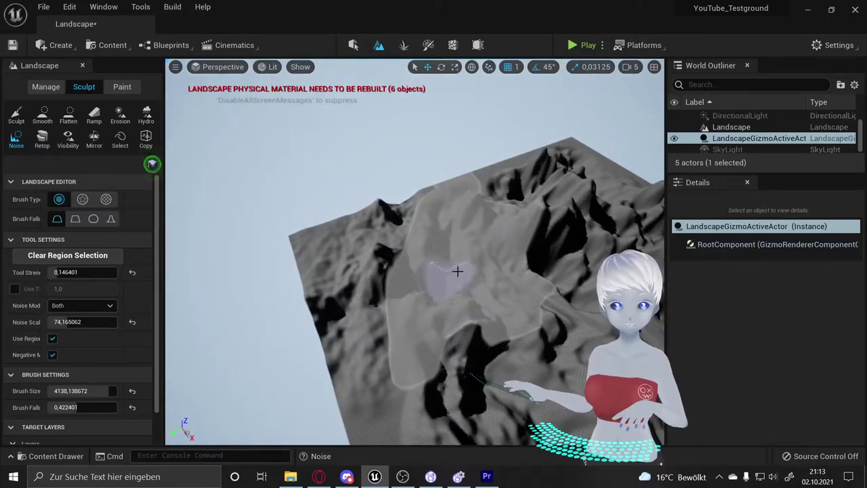
{"action": "left_click_drag", "start_coordinate": [491, 298], "coordinate": [459, 210]}
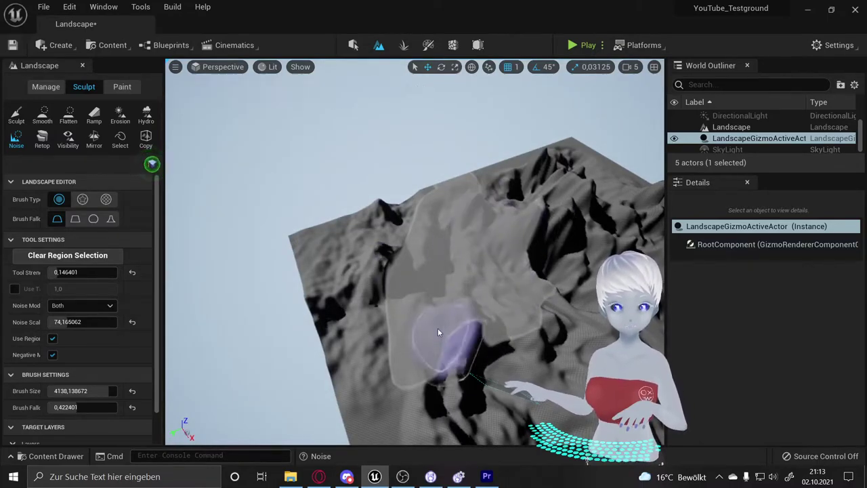
{"action": "left_click_drag", "start_coordinate": [546, 166], "coordinate": [613, 183]}
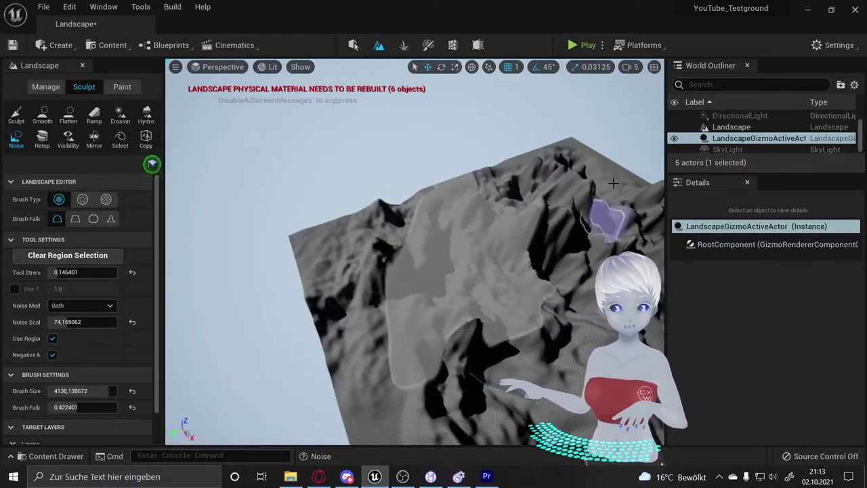
{"action": "key", "text": "ctrl+z"}
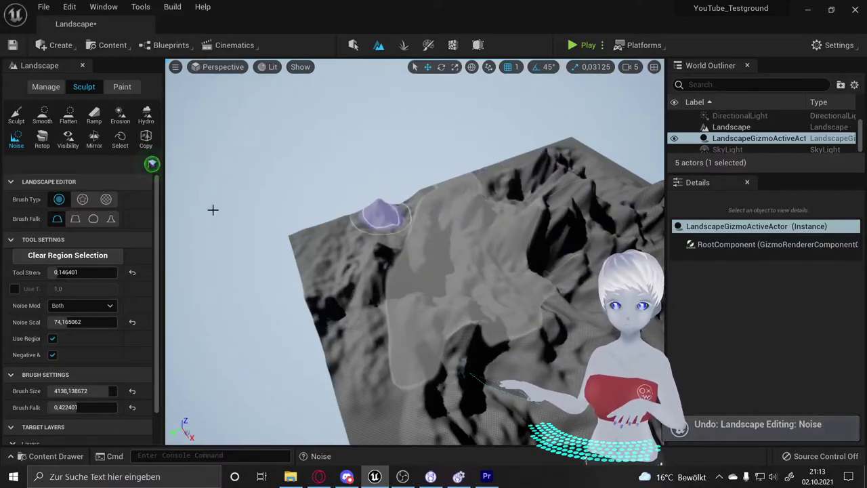
Clear the region selection and undo a stray new selection stroke
{"action": "left_click", "coordinate": [120, 139]}
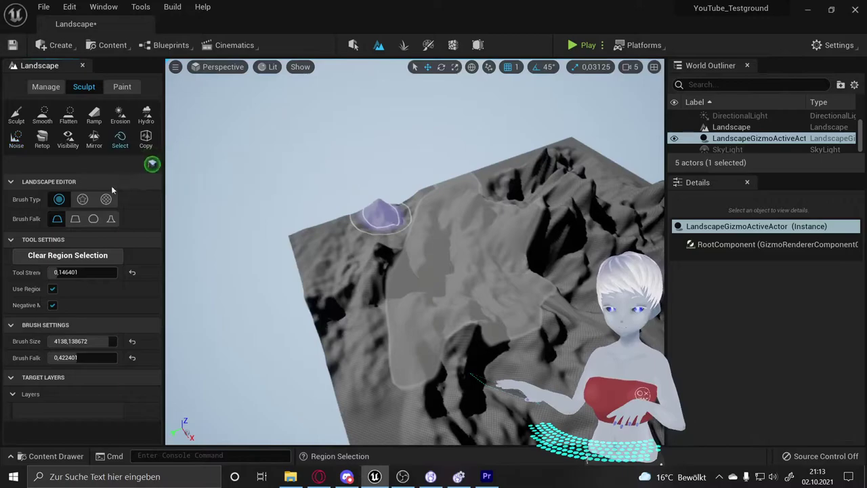
{"action": "left_click", "coordinate": [33, 258]}
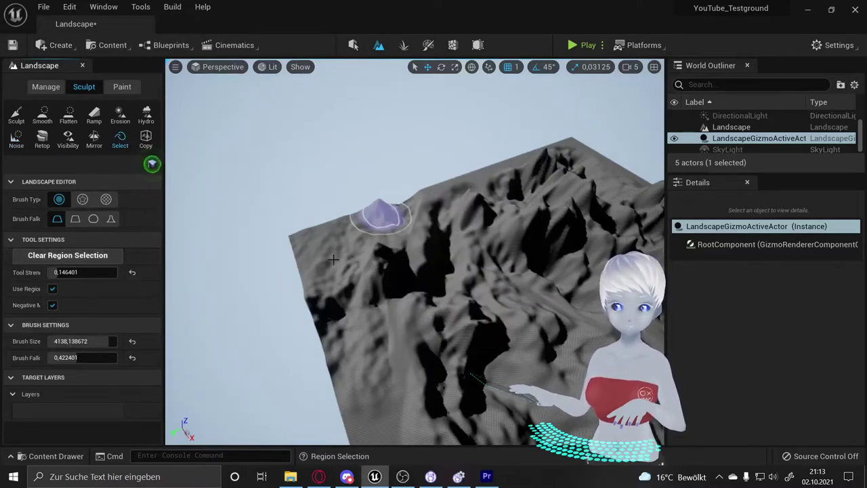
{"action": "mouse_move", "coordinate": [304, 258]}
{"action": "right_mouse_down"}
{"action": "mouse_move", "coordinate": [305, 284]}
{"action": "mouse_move", "coordinate": [284, 258]}
{"action": "right_mouse_up"}
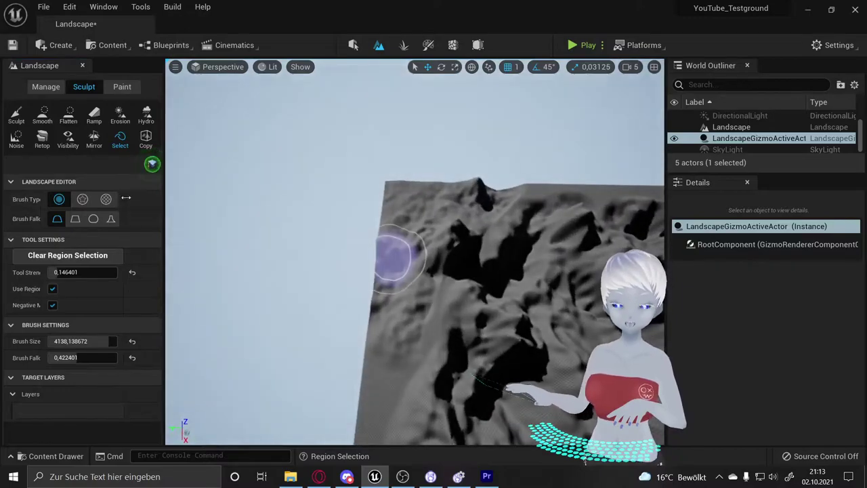
{"action": "right_click_drag", "start_coordinate": [394, 349], "coordinate": [406, 325]}
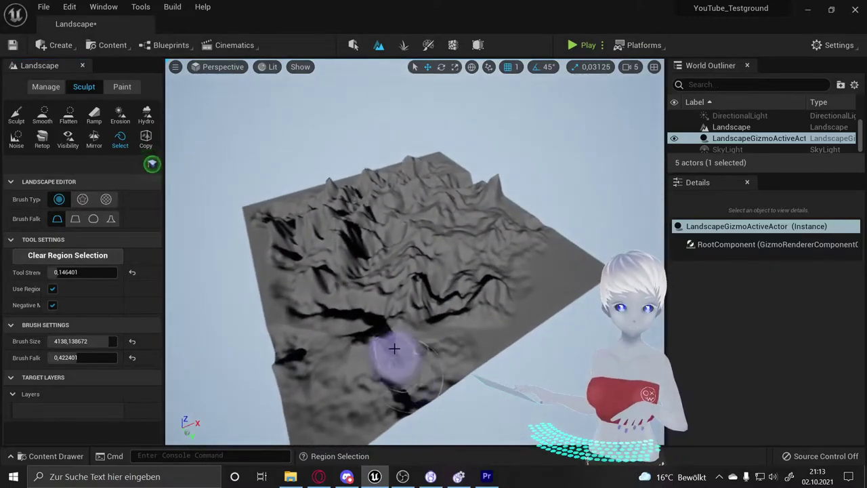
{"action": "left_click_drag", "start_coordinate": [394, 348], "coordinate": [413, 324]}
{"action": "key", "text": "ctrl+z"}
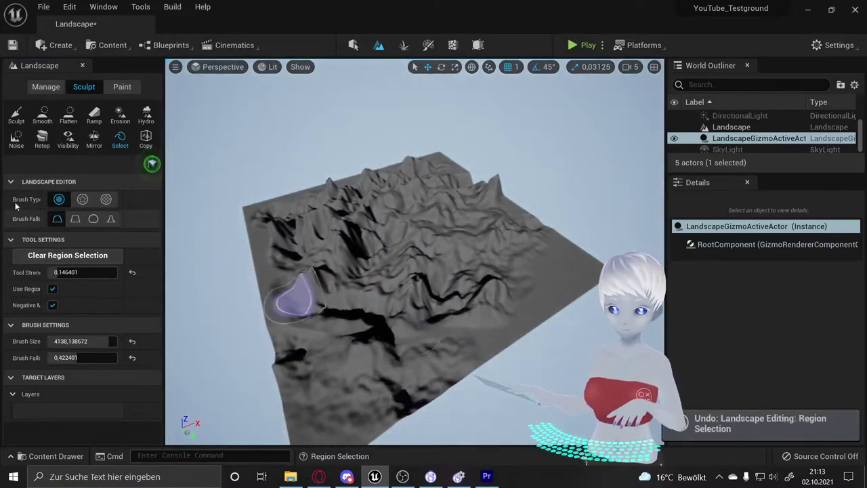
Lightly smooth the lower-left terrain, then place the 6400 by 6400 Copy gizmo
{"action": "left_click", "coordinate": [42, 114]}
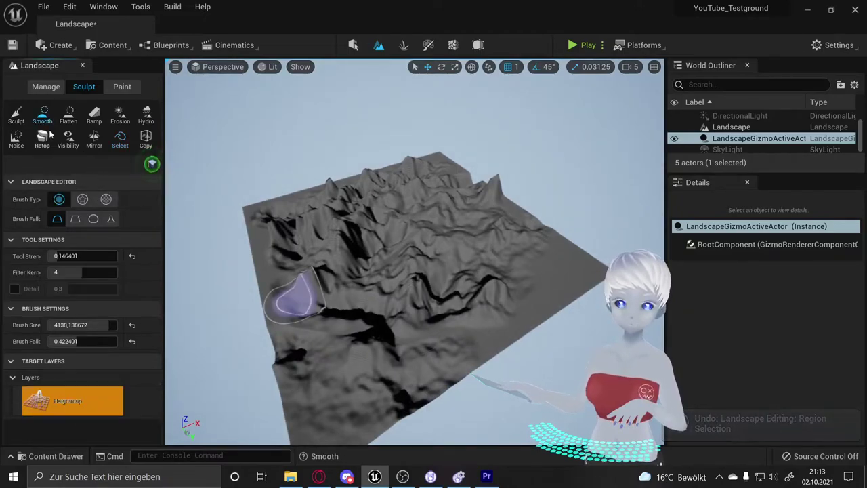
{"action": "mouse_move", "coordinate": [271, 304]}
{"action": "left_mouse_down"}
{"action": "mouse_move", "coordinate": [412, 354]}
{"action": "mouse_move", "coordinate": [300, 420]}
{"action": "mouse_move", "coordinate": [306, 323]}
{"action": "left_mouse_up"}
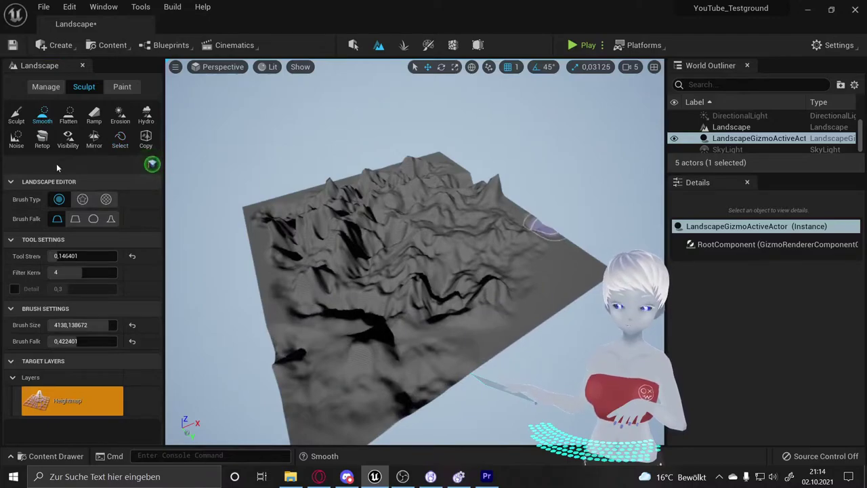
{"action": "left_click", "coordinate": [145, 138]}
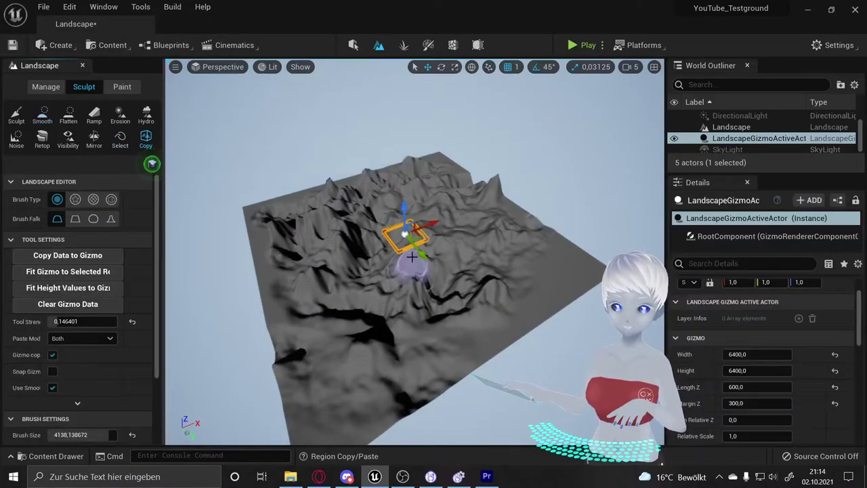
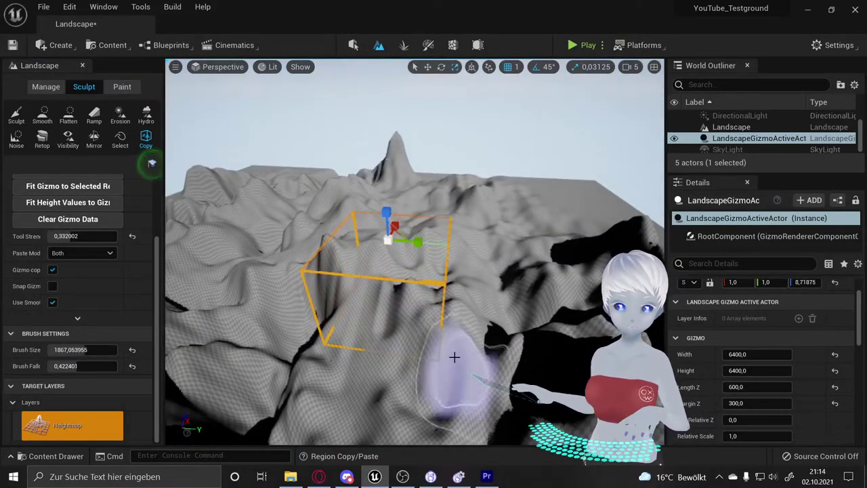
Copy the boxed terrain region into the gizmo and drag the copy across the landscape
{"action": "scroll", "coordinate": [95, 243], "scroll_direction": "up", "scroll_amount": 4}
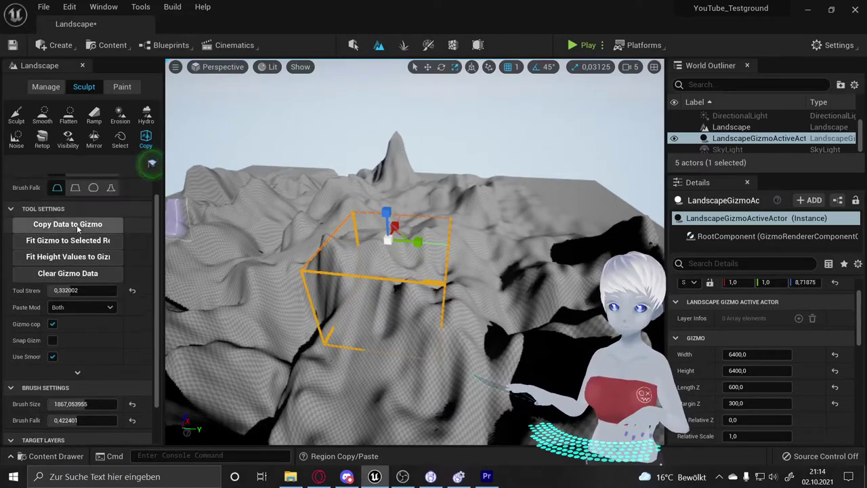
{"action": "left_click", "coordinate": [96, 245]}
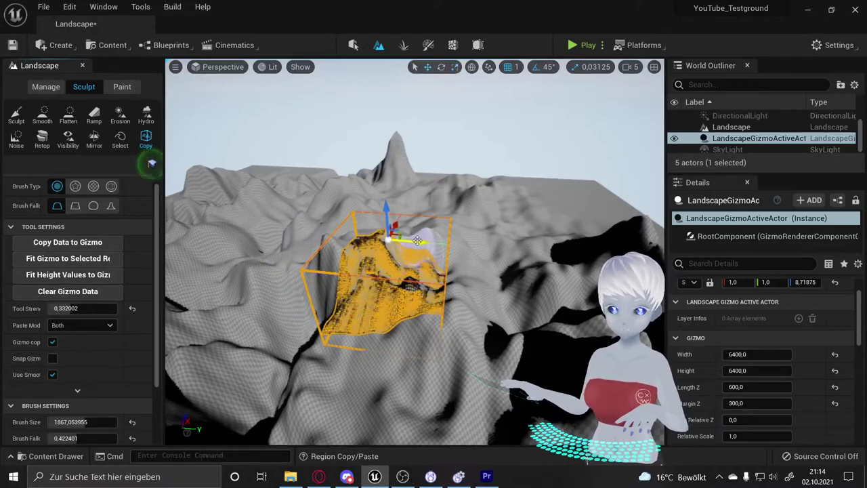
{"action": "left_click_drag", "start_coordinate": [417, 240], "coordinate": [518, 248]}
{"action": "mouse_move", "coordinate": [519, 248]}
{"action": "right_mouse_down"}
{"action": "mouse_move", "coordinate": [440, 259]}
{"action": "mouse_move", "coordinate": [350, 242]}
{"action": "right_mouse_up"}
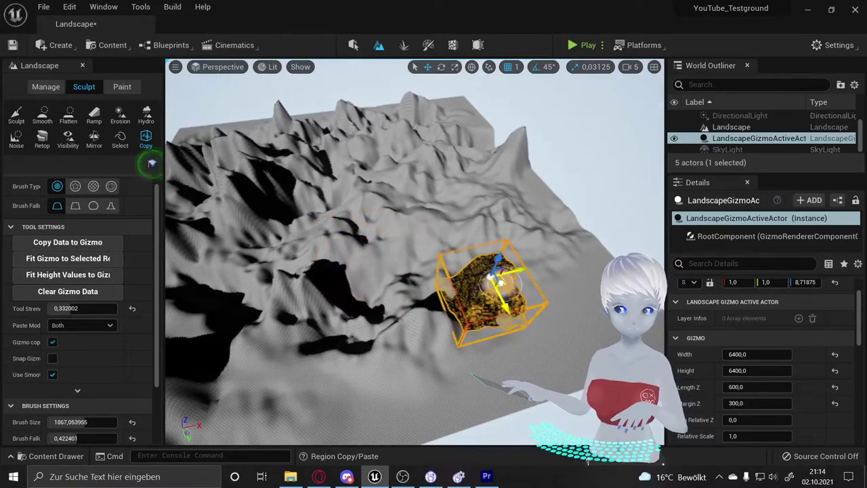
{"action": "left_click_drag", "start_coordinate": [357, 241], "coordinate": [535, 257]}
{"action": "mouse_move", "coordinate": [535, 258]}
{"action": "right_mouse_down"}
{"action": "mouse_move", "coordinate": [443, 269]}
{"action": "mouse_move", "coordinate": [418, 202]}
{"action": "right_mouse_up"}
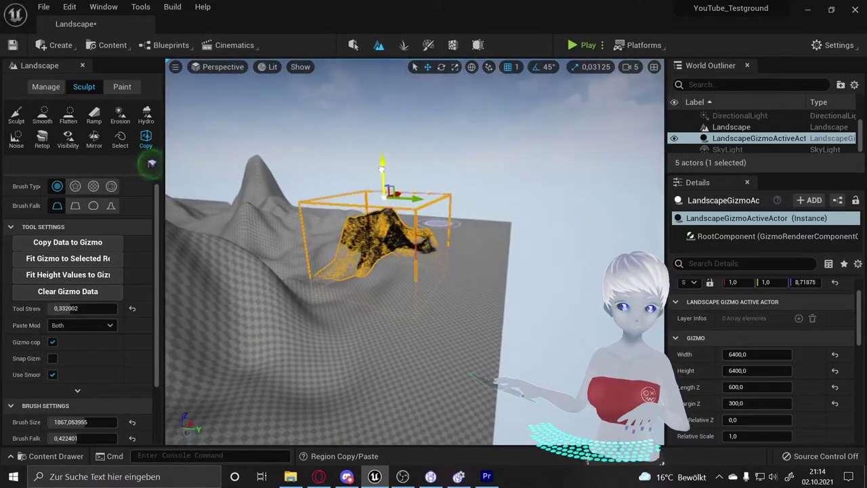
Undo the Region Copy/Paste and switch back to the Sculpt brush
{"action": "key", "text": "ctrl+z"}
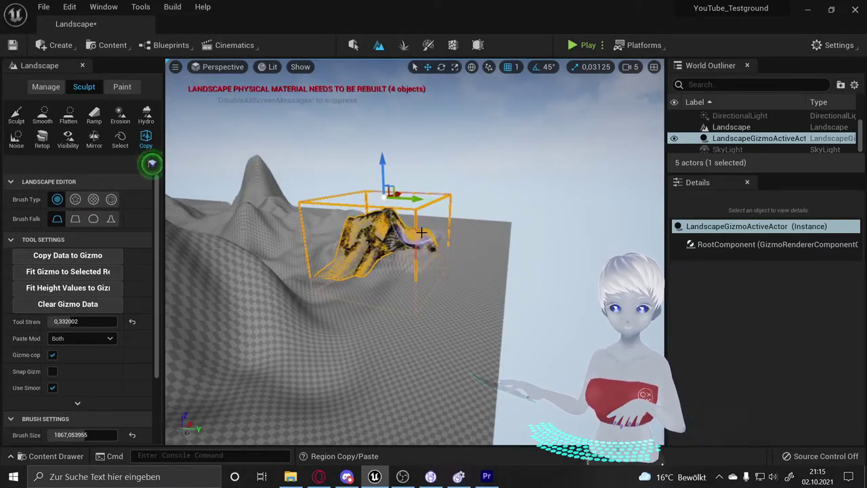
{"action": "right_click_drag", "start_coordinate": [402, 232], "coordinate": [401, 232]}
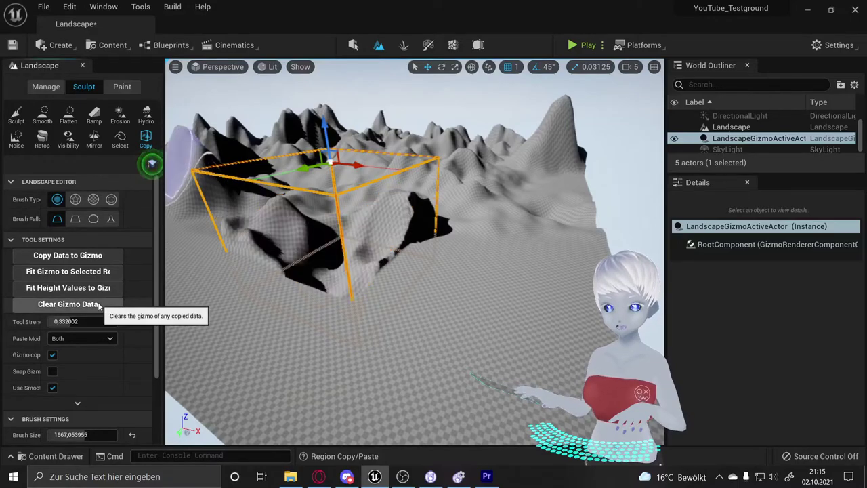
{"action": "right_click_drag", "start_coordinate": [203, 136], "coordinate": [203, 135]}
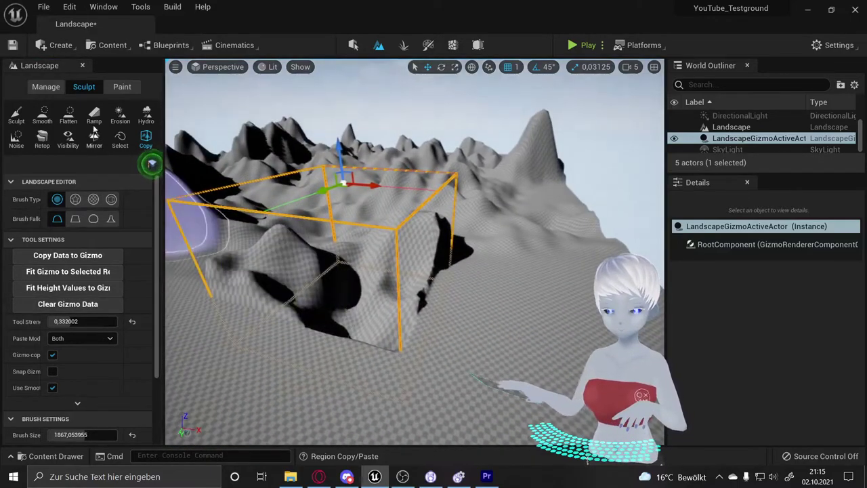
{"action": "left_click", "coordinate": [16, 115]}
{"action": "right_click_drag", "start_coordinate": [406, 257], "coordinate": [407, 257]}
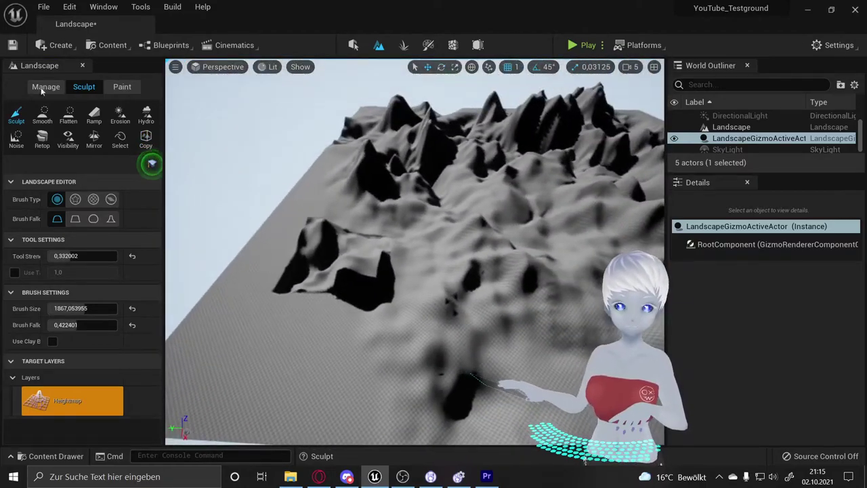
Alternate between the Smooth and Hydro tools, painting hydraulic erosion along the dark ridge and lower slope
{"action": "left_click", "coordinate": [42, 114]}
{"action": "left_click", "coordinate": [146, 114]}
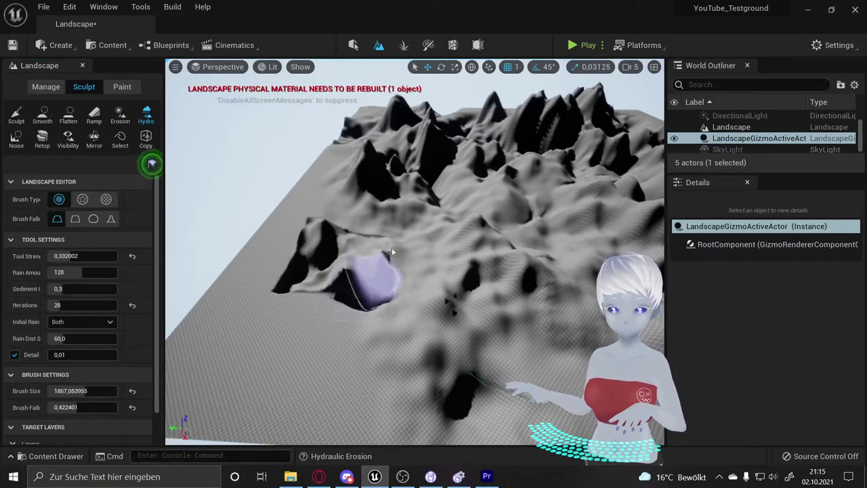
{"action": "left_click", "coordinate": [42, 114]}
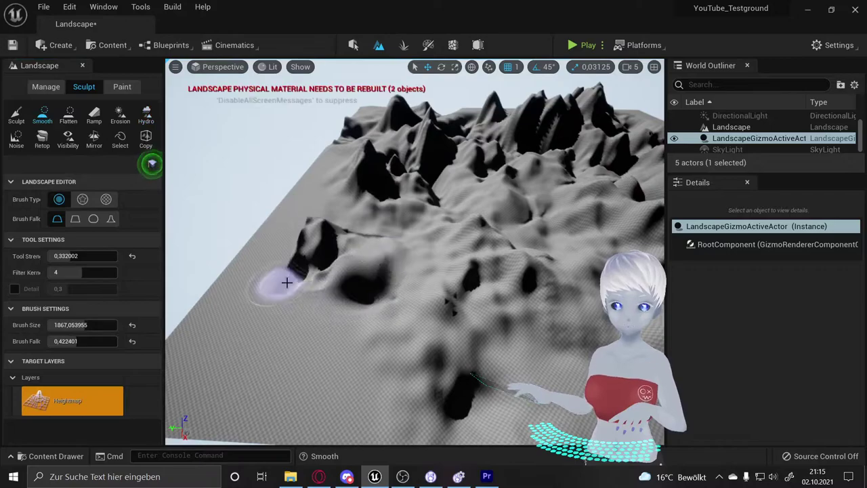
{"action": "mouse_move", "coordinate": [412, 257]}
{"action": "right_mouse_down"}
{"action": "mouse_move", "coordinate": [366, 261]}
{"action": "mouse_move", "coordinate": [349, 306]}
{"action": "right_mouse_up"}
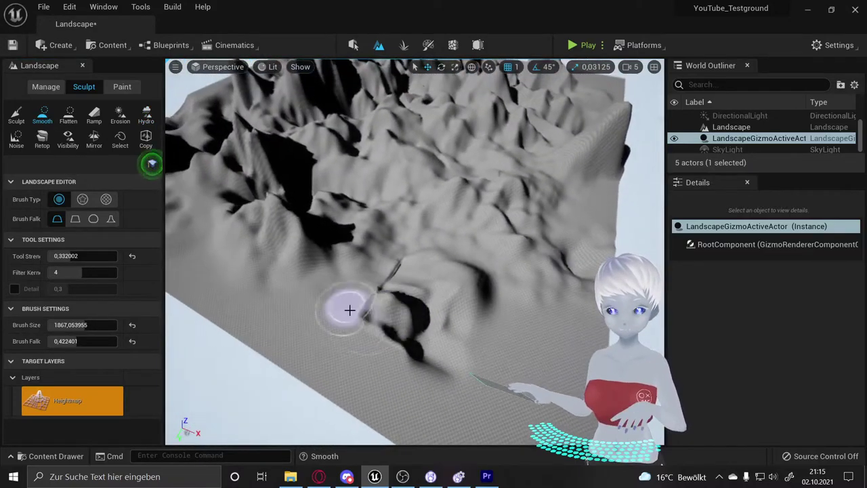
{"action": "right_click_drag", "start_coordinate": [338, 274], "coordinate": [316, 309]}
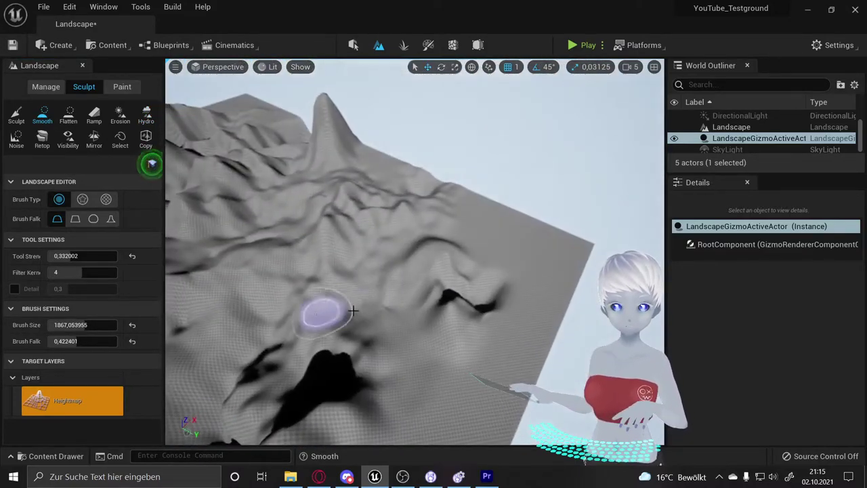
{"action": "left_click", "coordinate": [146, 113]}
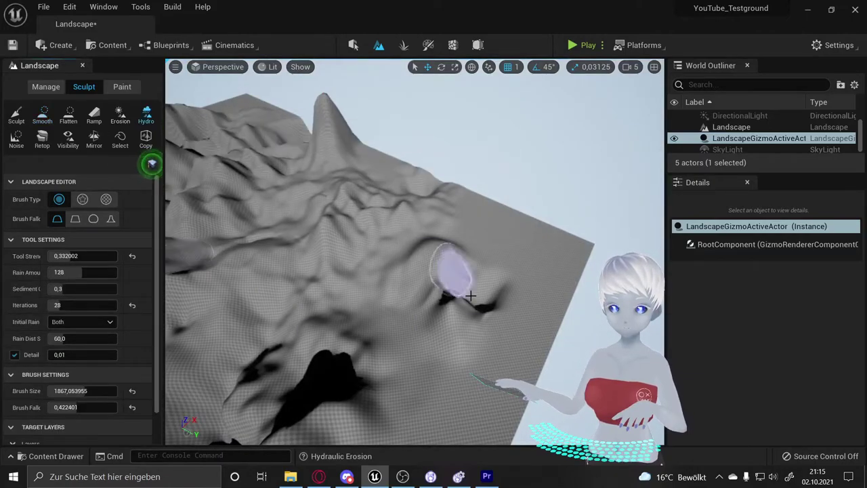
{"action": "mouse_move", "coordinate": [444, 274]}
{"action": "left_mouse_down"}
{"action": "mouse_move", "coordinate": [388, 280]}
{"action": "mouse_move", "coordinate": [451, 325]}
{"action": "left_mouse_up"}
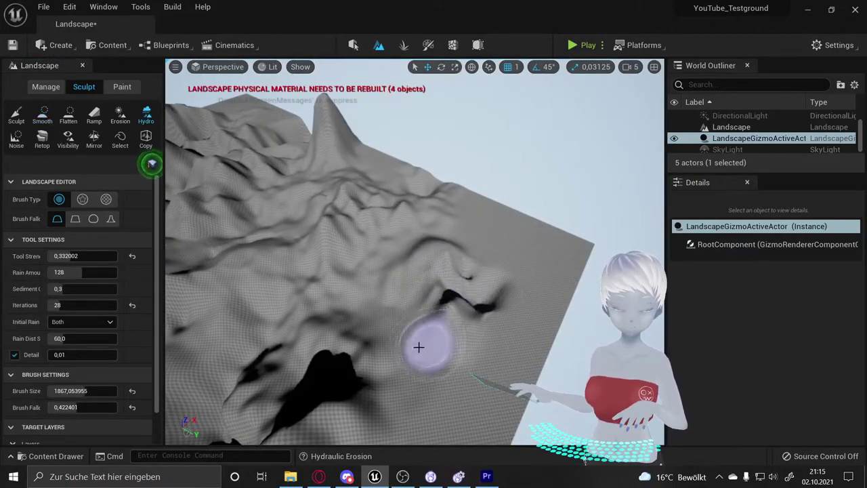
{"action": "right_click_drag", "start_coordinate": [452, 325], "coordinate": [440, 318]}
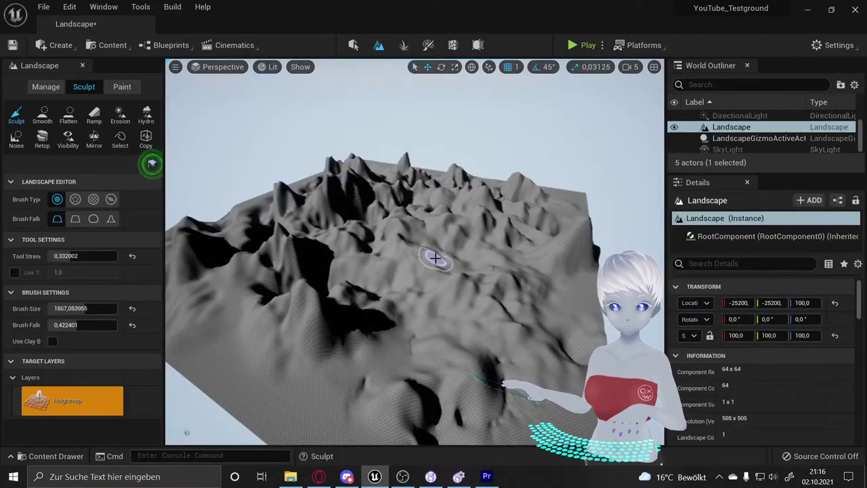
{"action": "right_click_drag", "start_coordinate": [435, 258], "coordinate": [419, 223]}
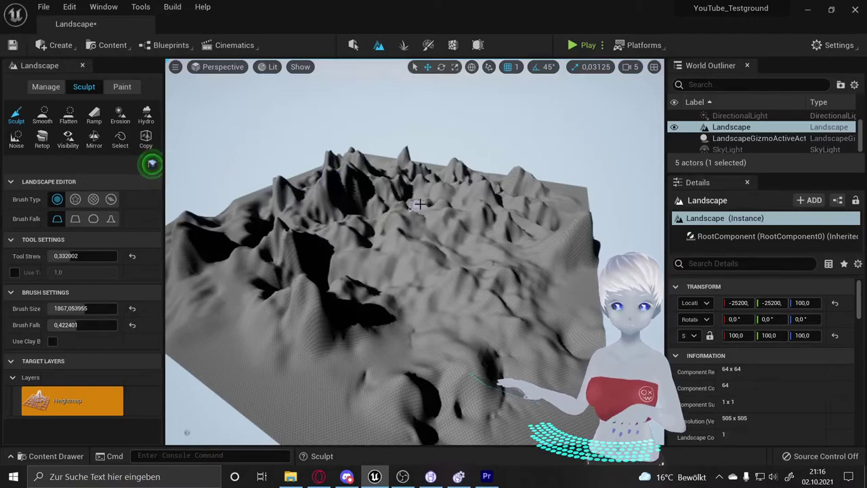
{"action": "mouse_move", "coordinate": [420, 203]}
{"action": "right_mouse_down"}
{"action": "mouse_move", "coordinate": [503, 257]}
{"action": "mouse_move", "coordinate": [284, 210]}
{"action": "mouse_move", "coordinate": [379, 224]}
{"action": "right_mouse_up"}
{"action": "right_click_drag", "start_coordinate": [354, 265], "coordinate": [420, 257]}
{"action": "right_click_drag", "start_coordinate": [152, 162], "coordinate": [152, 164]}
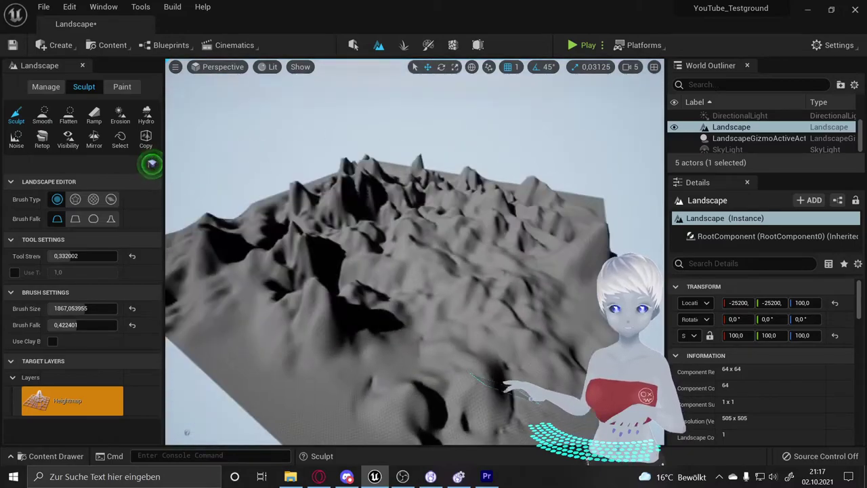
{"action": "right_click_drag", "start_coordinate": [418, 315], "coordinate": [434, 312]}
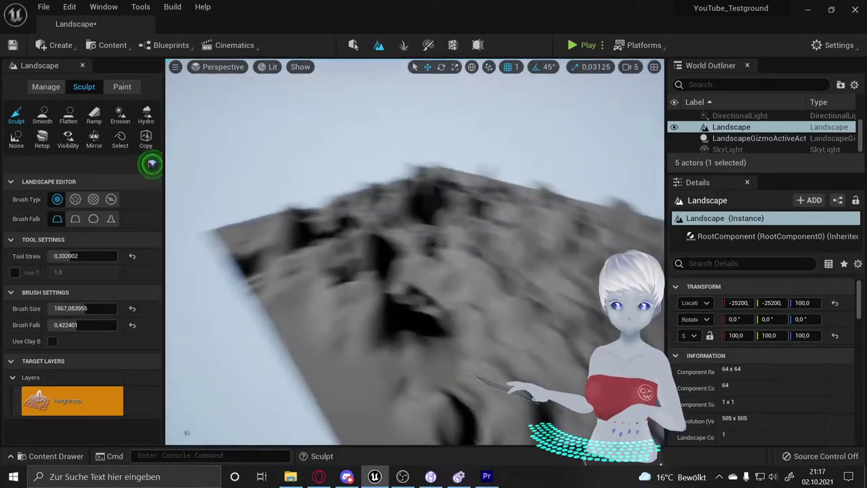
{"action": "right_click_drag", "start_coordinate": [151, 163], "coordinate": [152, 163]}
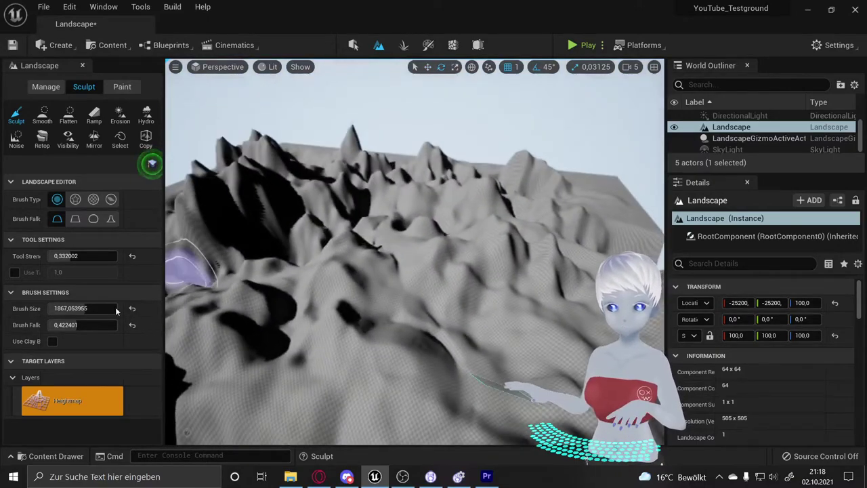
Place the FirstPersonCharacter blueprint from the first-person assets onto the terrain
{"action": "left_click", "coordinate": [50, 456]}
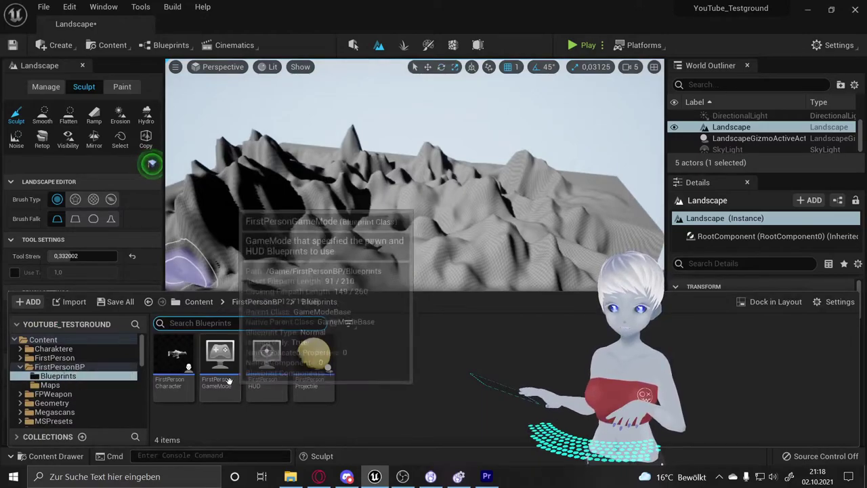
{"action": "left_click_drag", "start_coordinate": [186, 391], "coordinate": [383, 245]}
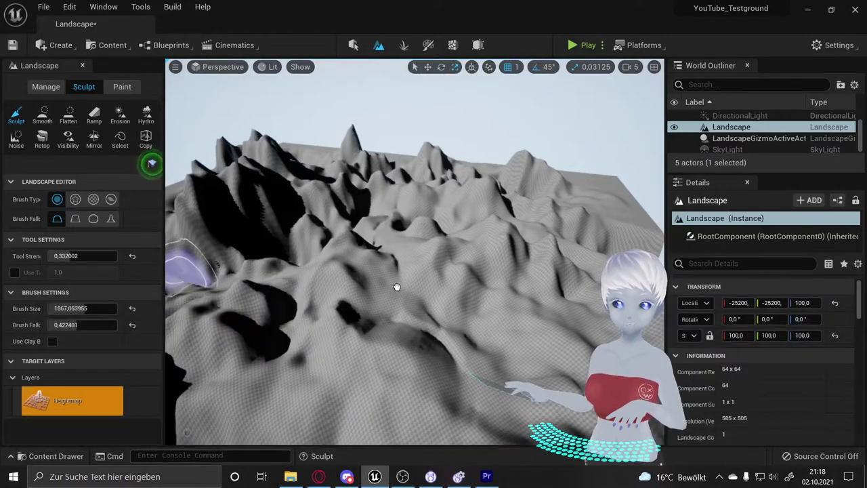
{"action": "left_click_drag", "start_coordinate": [396, 287], "coordinate": [395, 277]}
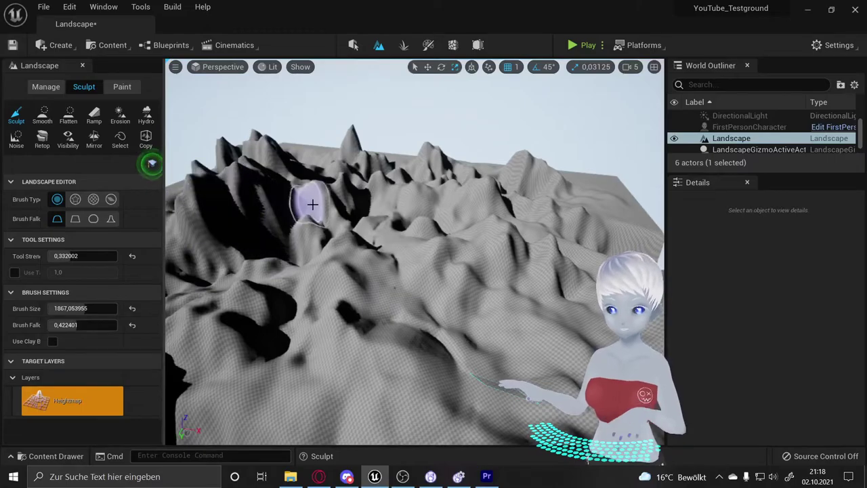
Leave Landscape mode and raise the FirstPersonCharacter to about Z 1097 above the ground
{"action": "left_click", "coordinate": [353, 45]}
{"action": "right_click_drag", "start_coordinate": [402, 304], "coordinate": [402, 304]}
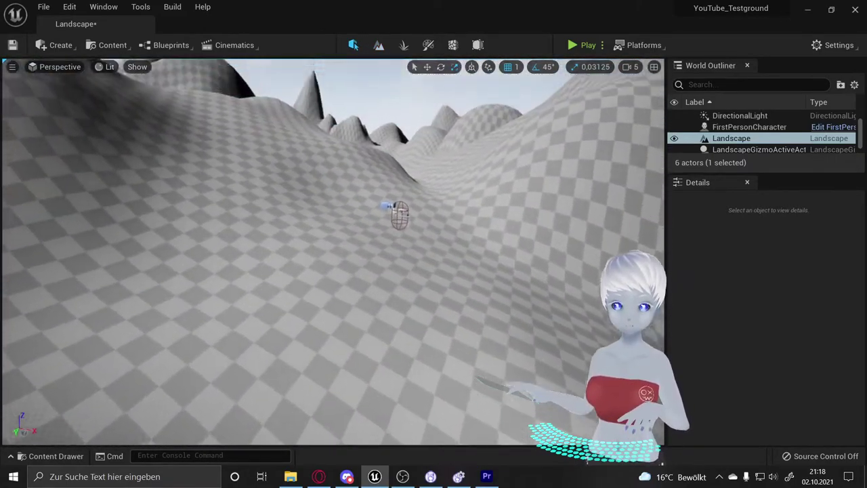
{"action": "right_click_drag", "start_coordinate": [404, 261], "coordinate": [402, 234]}
{"action": "left_click", "coordinate": [402, 233]}
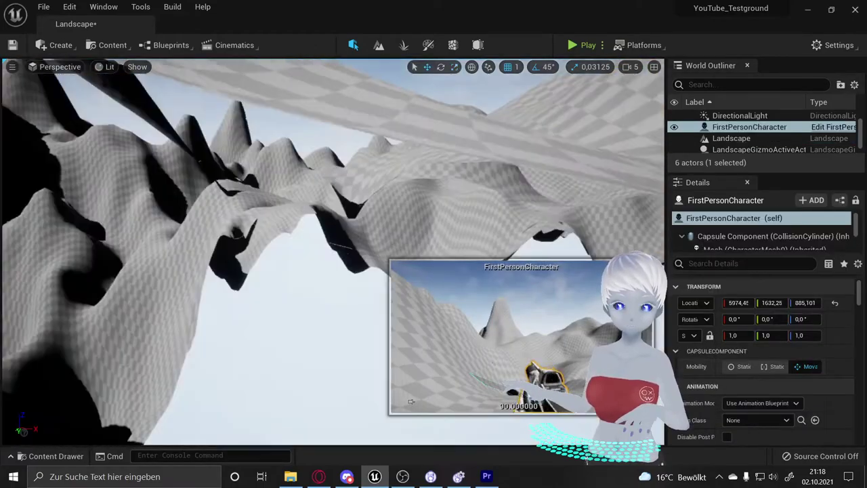
{"action": "right_click_drag", "start_coordinate": [363, 176], "coordinate": [362, 176]}
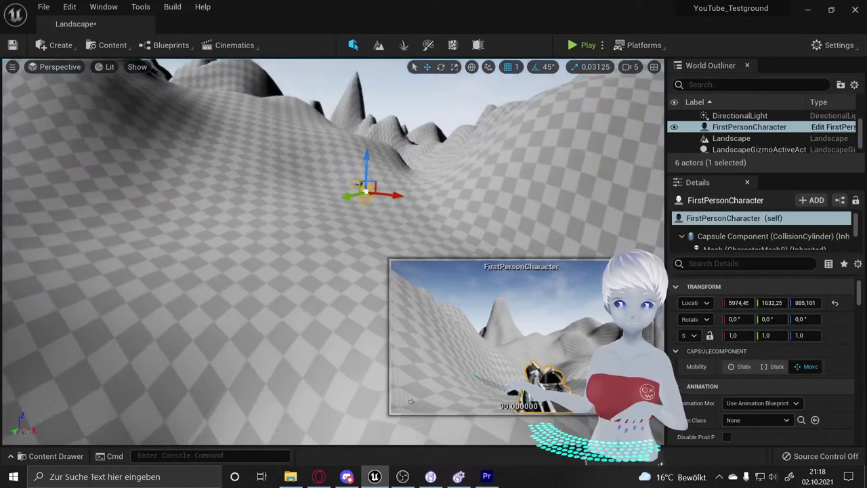
{"action": "left_click_drag", "start_coordinate": [356, 157], "coordinate": [357, 136]}
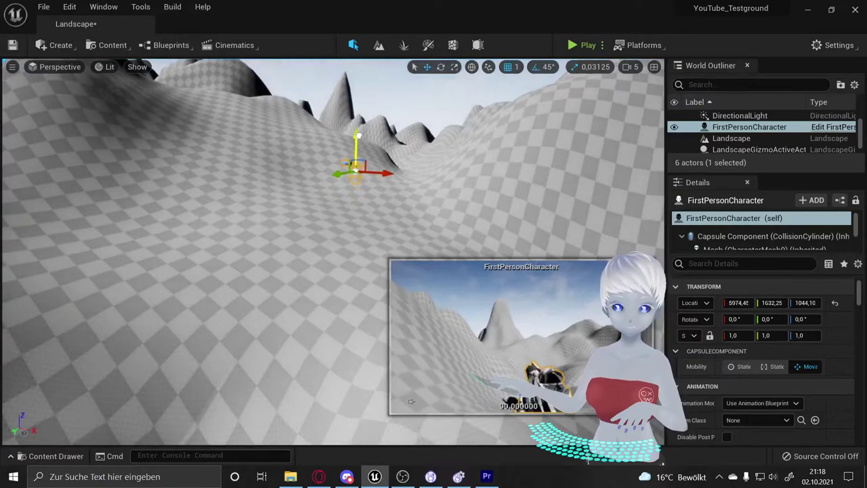
Select the Landscape actor in the viewport
{"action": "right_click_drag", "start_coordinate": [298, 269], "coordinate": [298, 269]}
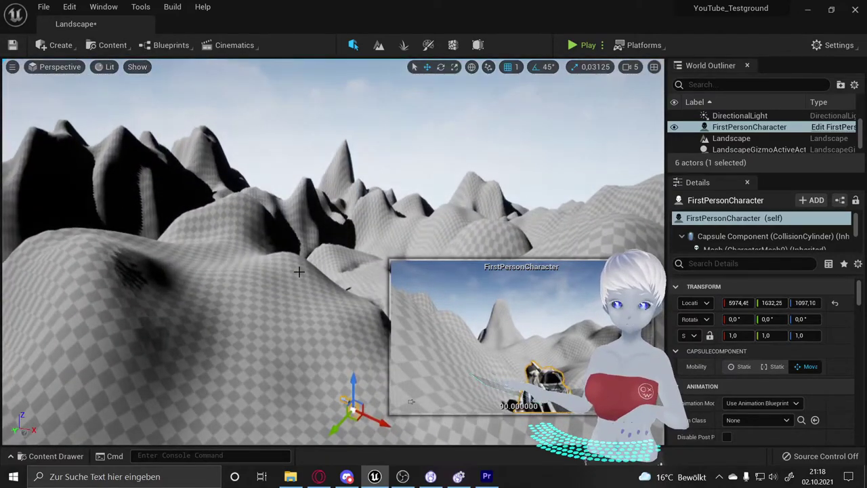
{"action": "left_click", "coordinate": [298, 268]}
{"action": "right_click_drag", "start_coordinate": [573, 105], "coordinate": [574, 105]}
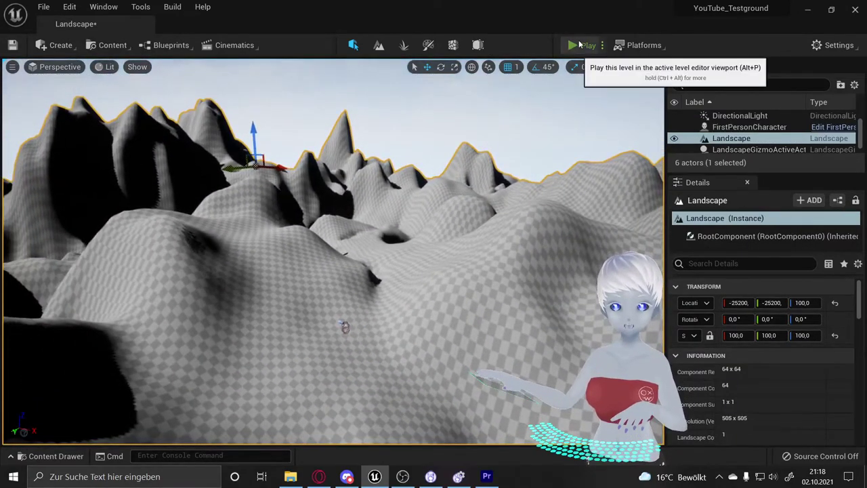
{"action": "left_click", "coordinate": [577, 44]}
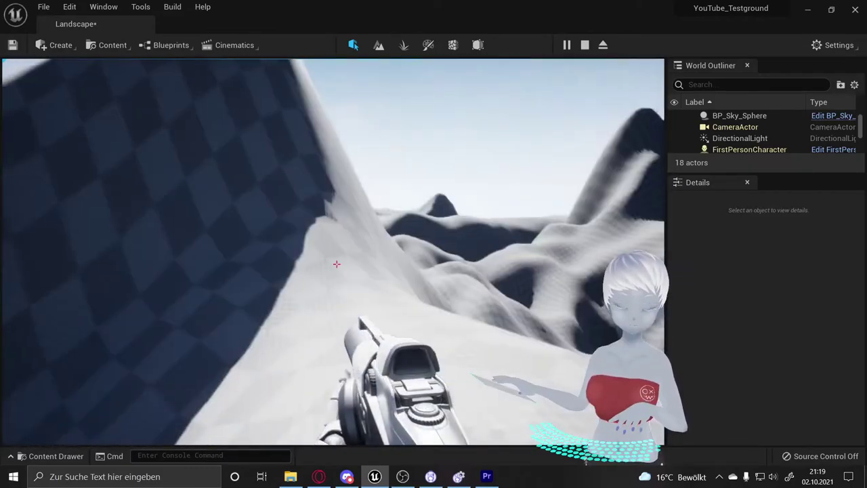
{"action": "key", "text": "w"}
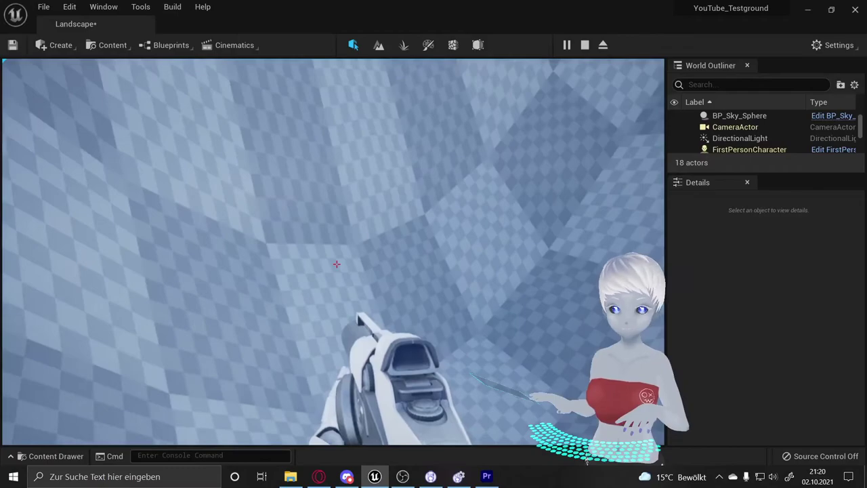
{"action": "key", "text": "Escape"}
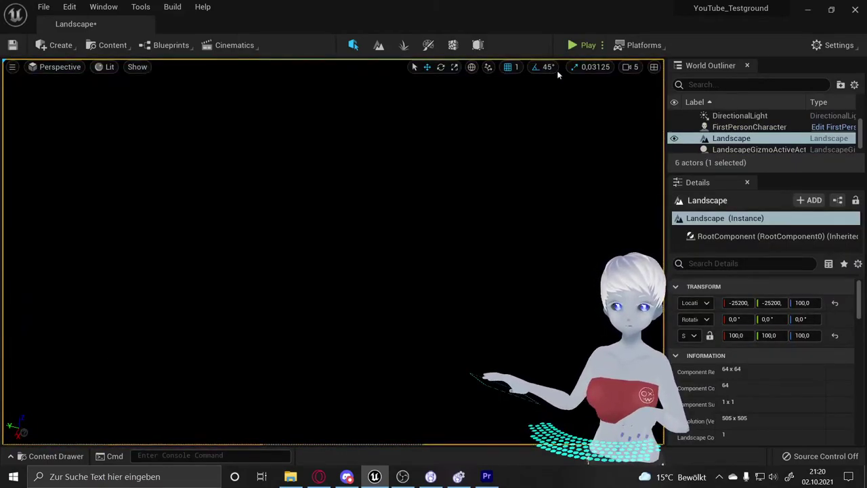
{"action": "left_click", "coordinate": [576, 48]}
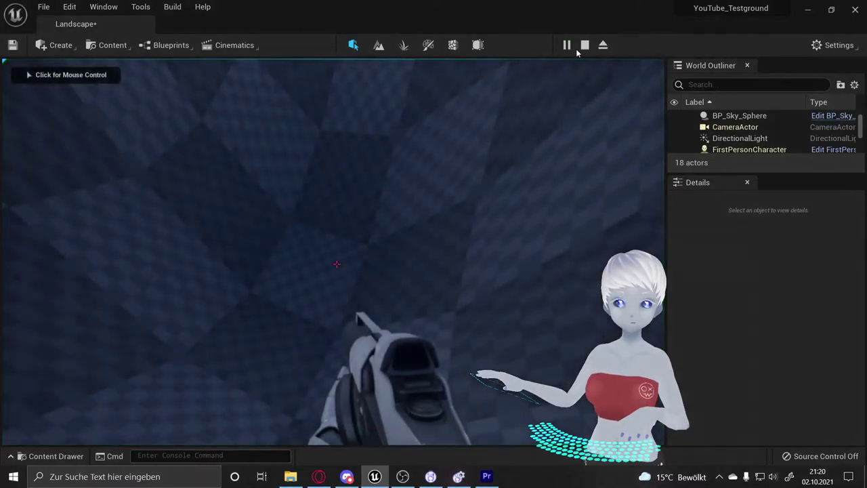
{"action": "left_click", "coordinate": [411, 89]}
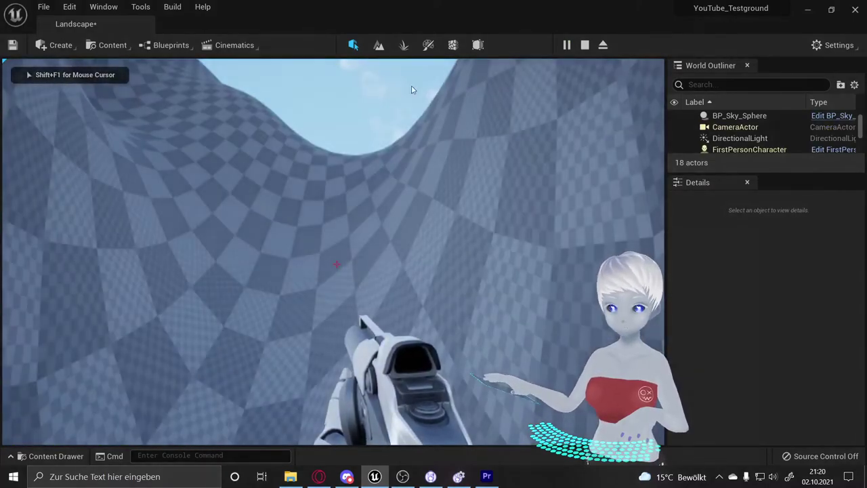
{"action": "key", "text": "Escape"}
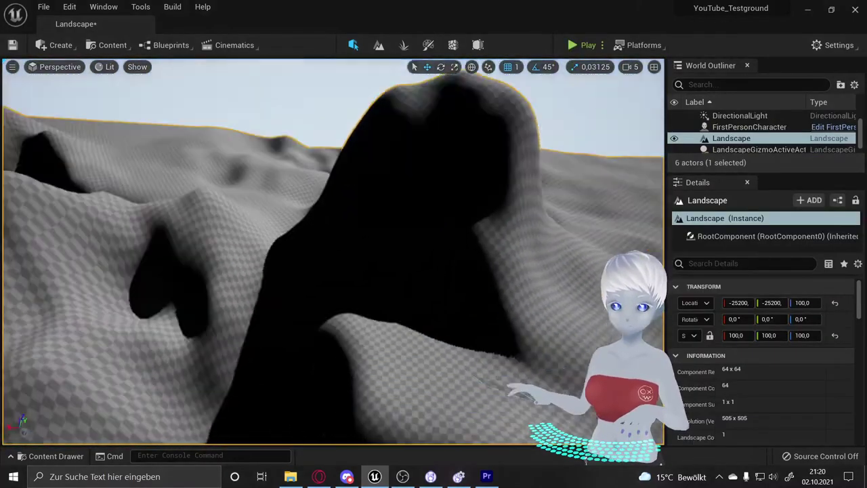
{"action": "mouse_move", "coordinate": [332, 251]}
{"action": "right_mouse_down"}
{"action": "mouse_move", "coordinate": [334, 106]}
{"action": "mouse_move", "coordinate": [305, 135]}
{"action": "right_mouse_up"}
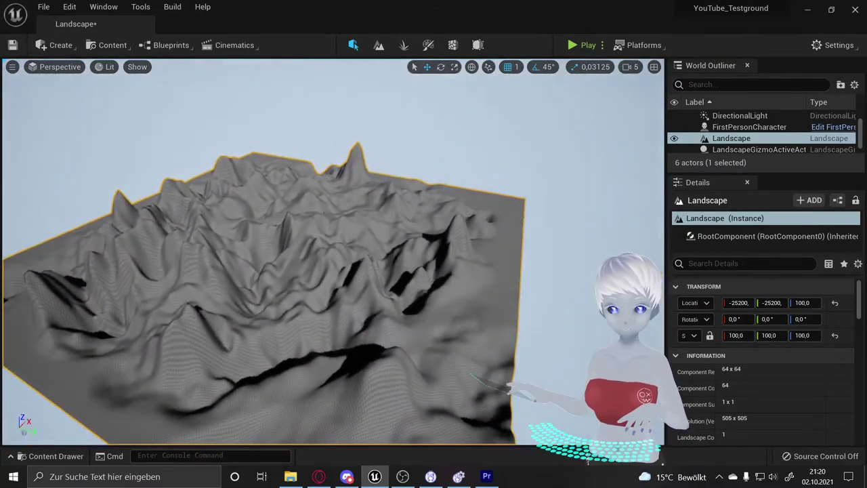
{"action": "right_click_drag", "start_coordinate": [241, 256], "coordinate": [285, 269]}
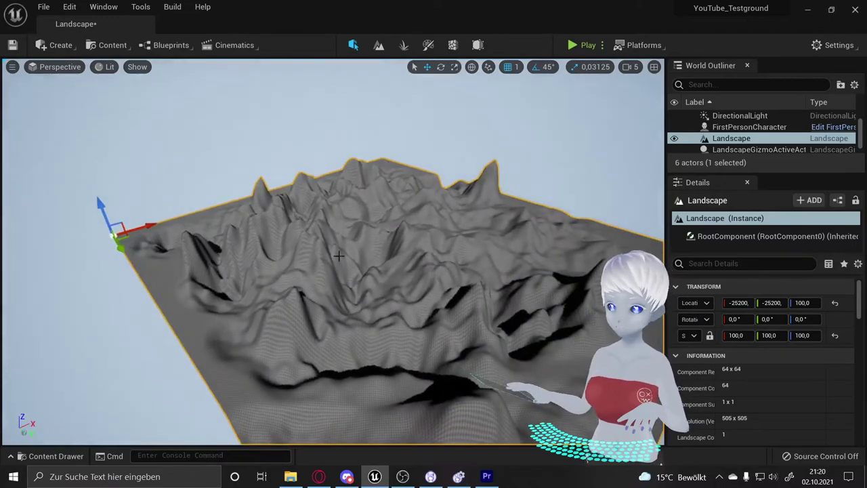
{"action": "right_click_drag", "start_coordinate": [408, 242], "coordinate": [434, 245]}
{"action": "right_click_drag", "start_coordinate": [380, 266], "coordinate": [433, 272]}
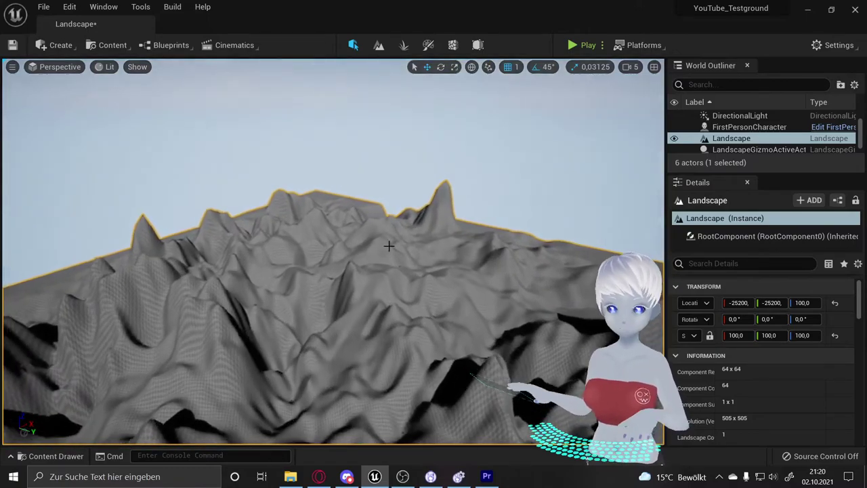
{"action": "scroll", "coordinate": [743, 136], "scroll_direction": "down", "scroll_amount": 1}
Select the FirstPersonCharacter in the World Outliner and delete it from the level
{"action": "left_click", "coordinate": [749, 115]}
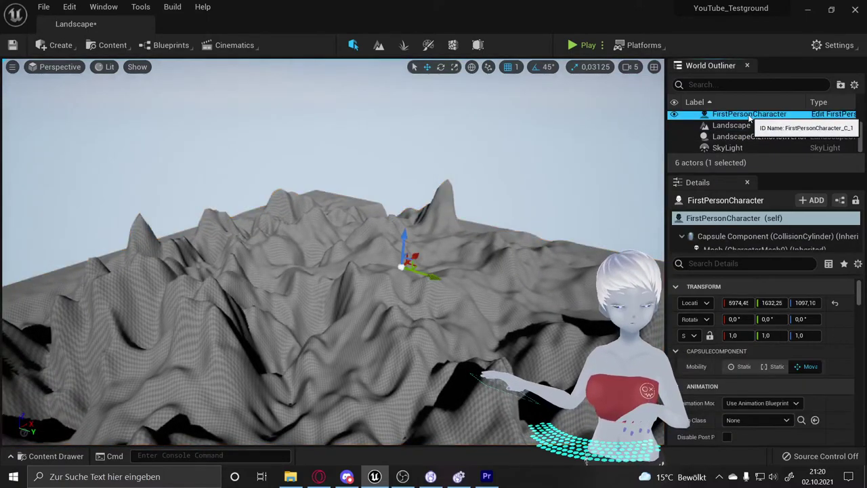
{"action": "key", "text": "Delete"}
{"action": "scroll", "coordinate": [343, 274], "scroll_direction": "up", "scroll_amount": 5}
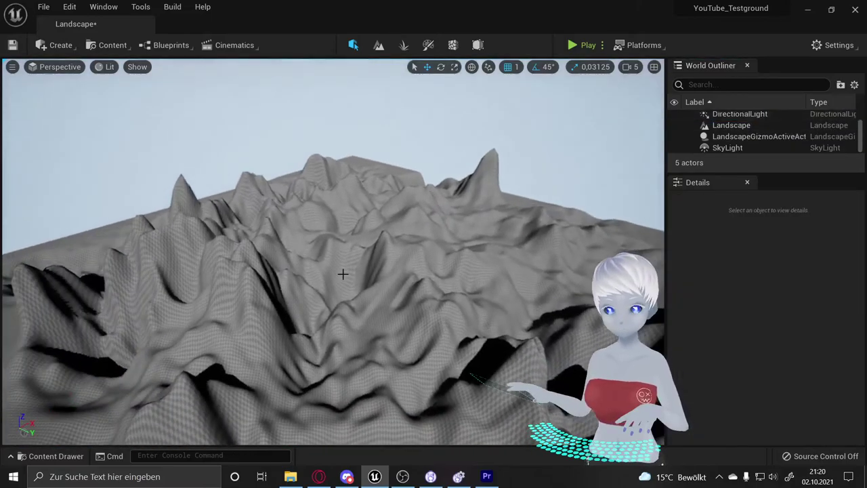
Orbit around the landscape to inspect the finished eroded mountain range
{"action": "mouse_move", "coordinate": [344, 234]}
{"action": "left_mouse_down"}
{"action": "mouse_move", "coordinate": [365, 284]}
{"action": "mouse_move", "coordinate": [378, 265]}
{"action": "left_mouse_up"}
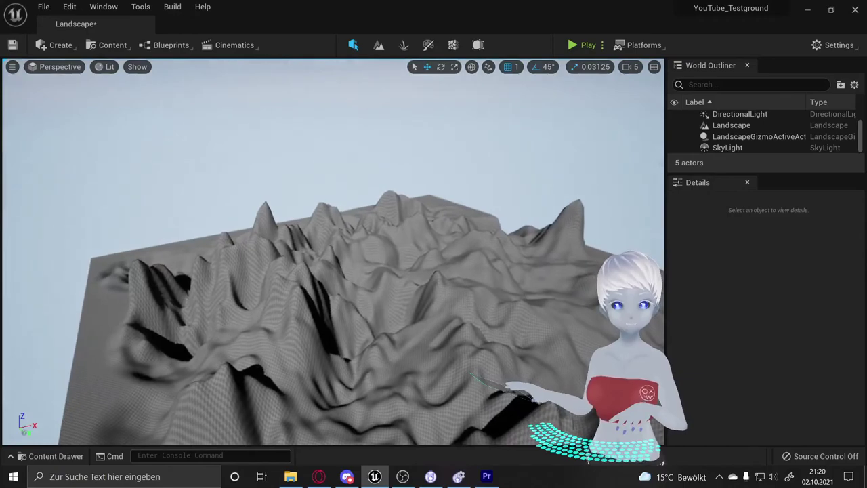
{"action": "left_click_drag", "start_coordinate": [366, 319], "coordinate": [358, 306]}
{"action": "mouse_move", "coordinate": [311, 325]}
{"action": "left_mouse_down"}
{"action": "mouse_move", "coordinate": [423, 330]}
{"action": "mouse_move", "coordinate": [474, 298]}
{"action": "mouse_move", "coordinate": [471, 339]}
{"action": "left_mouse_up"}
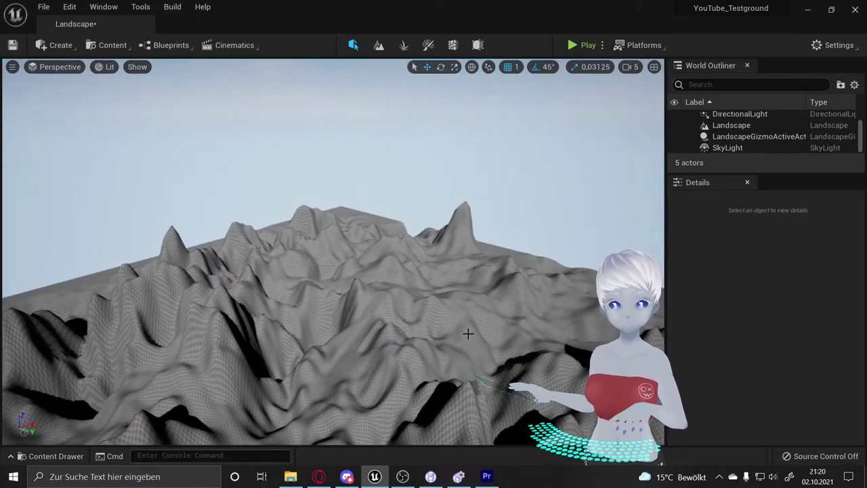
{"action": "scroll", "coordinate": [449, 339], "scroll_direction": "down", "scroll_amount": 3}
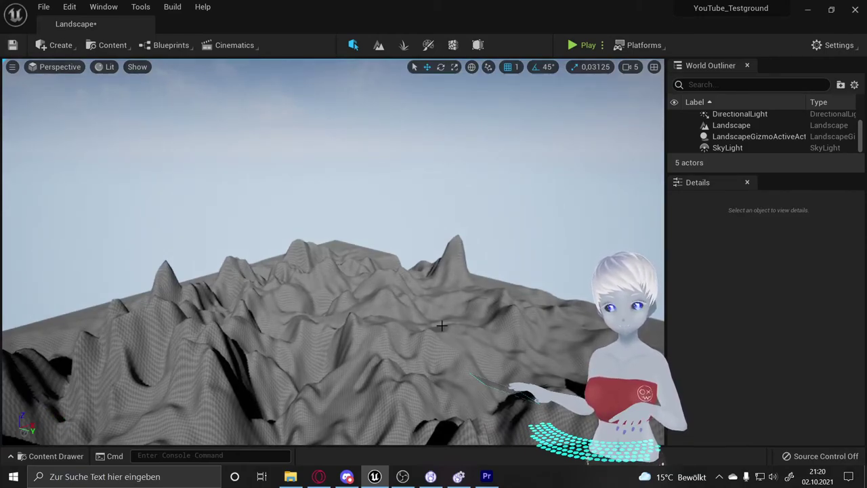
{"action": "mouse_move", "coordinate": [440, 326]}
{"action": "right_mouse_down"}
{"action": "mouse_move", "coordinate": [407, 325]}
{"action": "mouse_move", "coordinate": [467, 291]}
{"action": "right_mouse_up"}
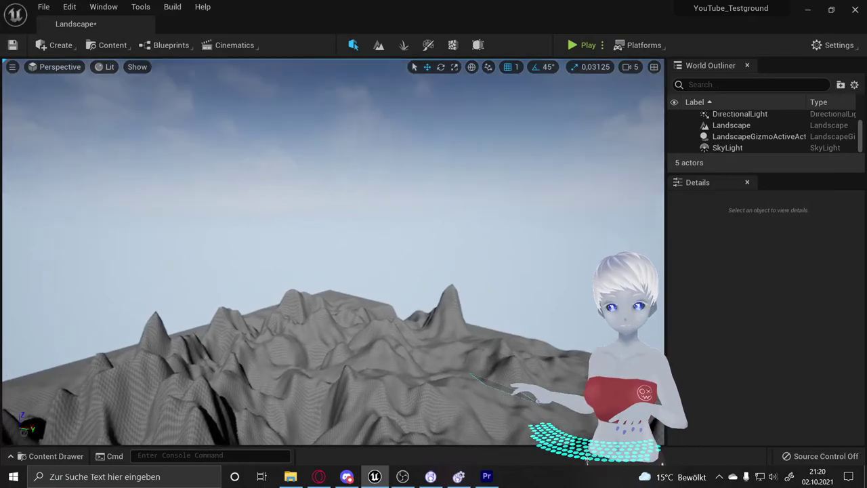
{"action": "right_click_drag", "start_coordinate": [417, 351], "coordinate": [401, 363]}
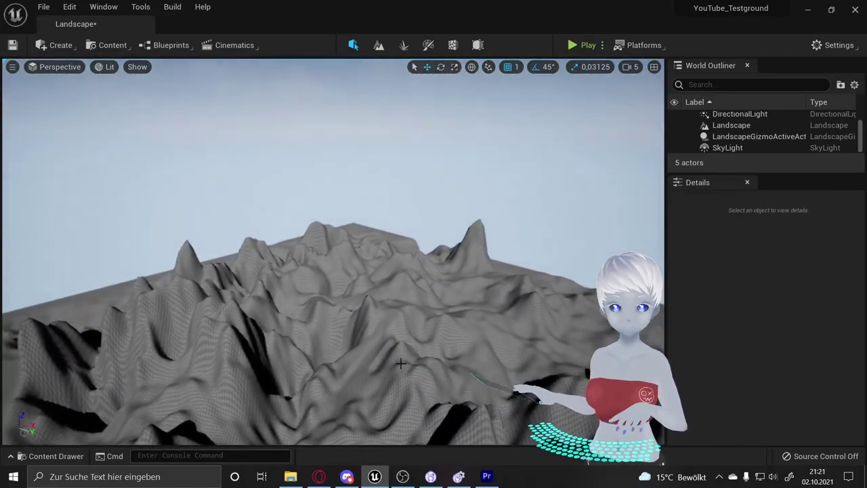